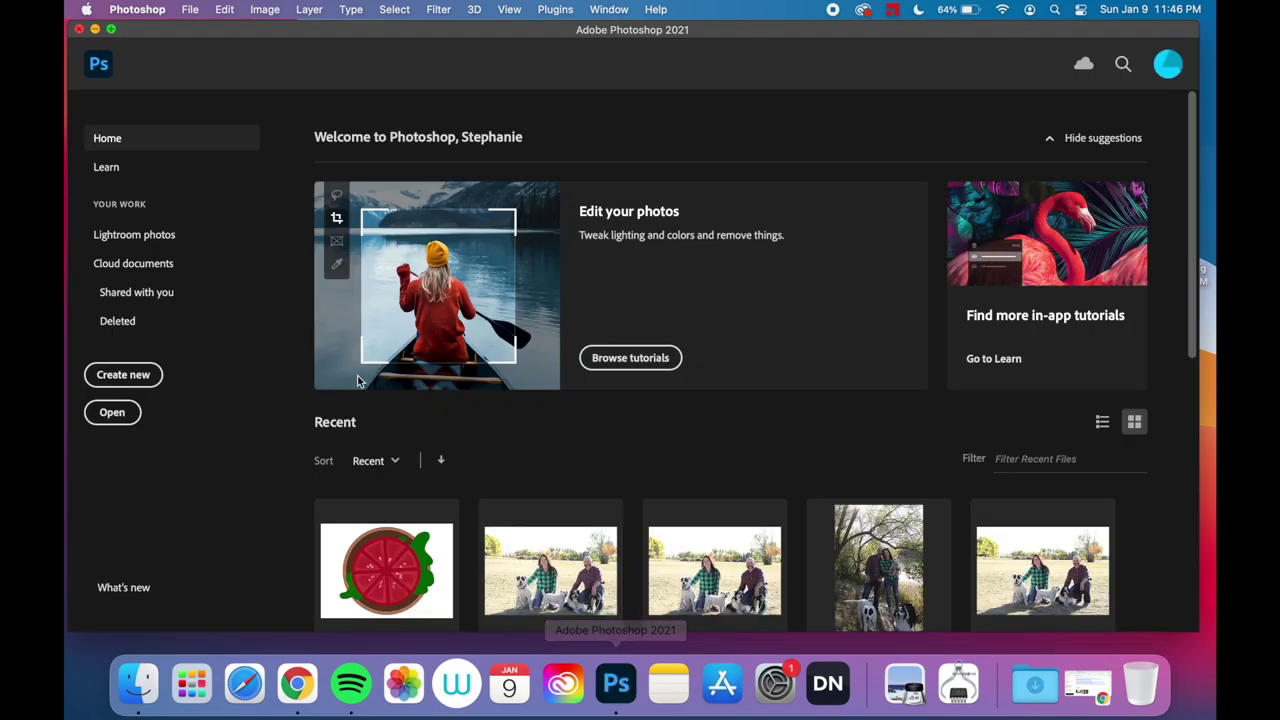
Create a 7 x 5 inch landscape document at 300 ppi with a white background, entering the creator's name as its title
left_click(151, 376)
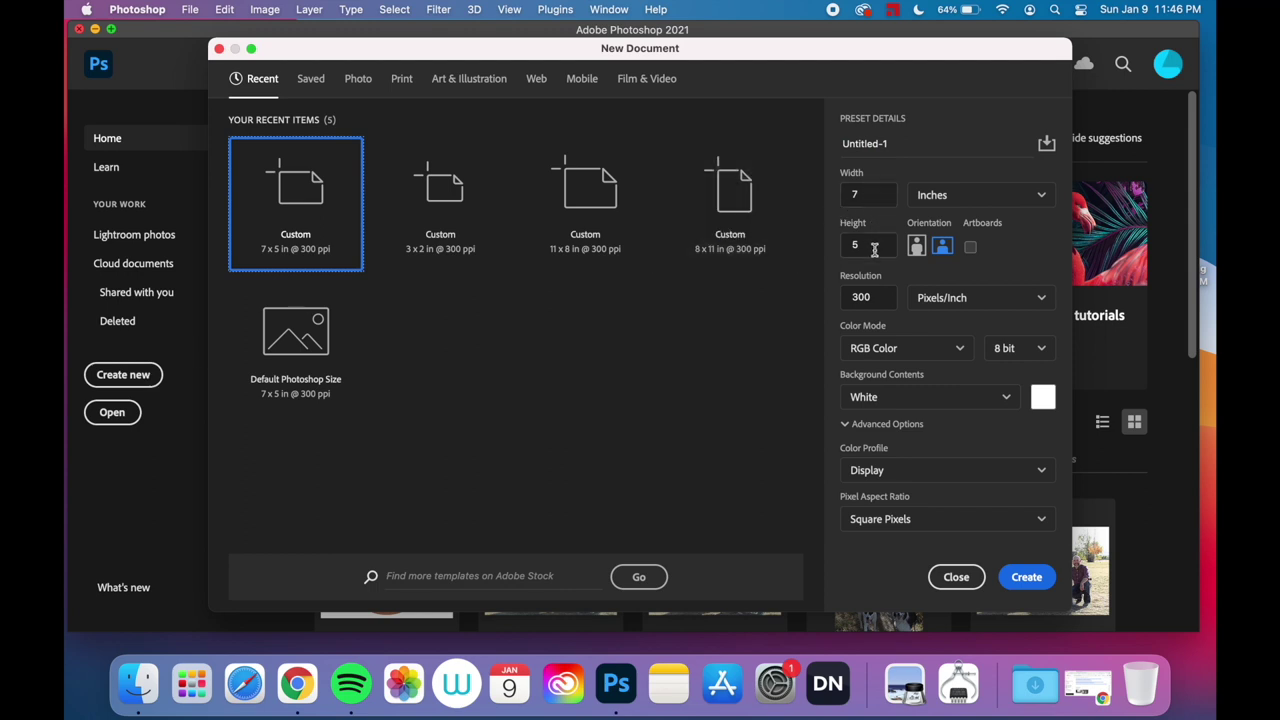
left_click(901, 143)
type("MsKrause")
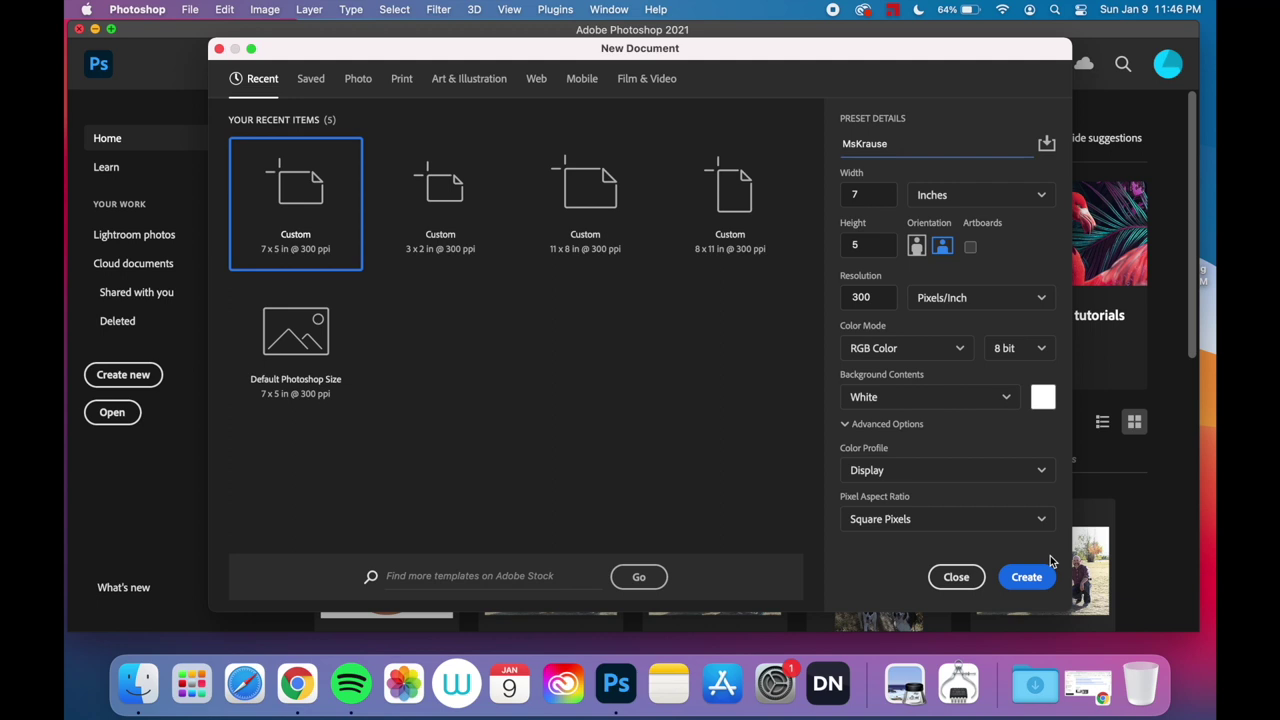
left_click(1028, 577)
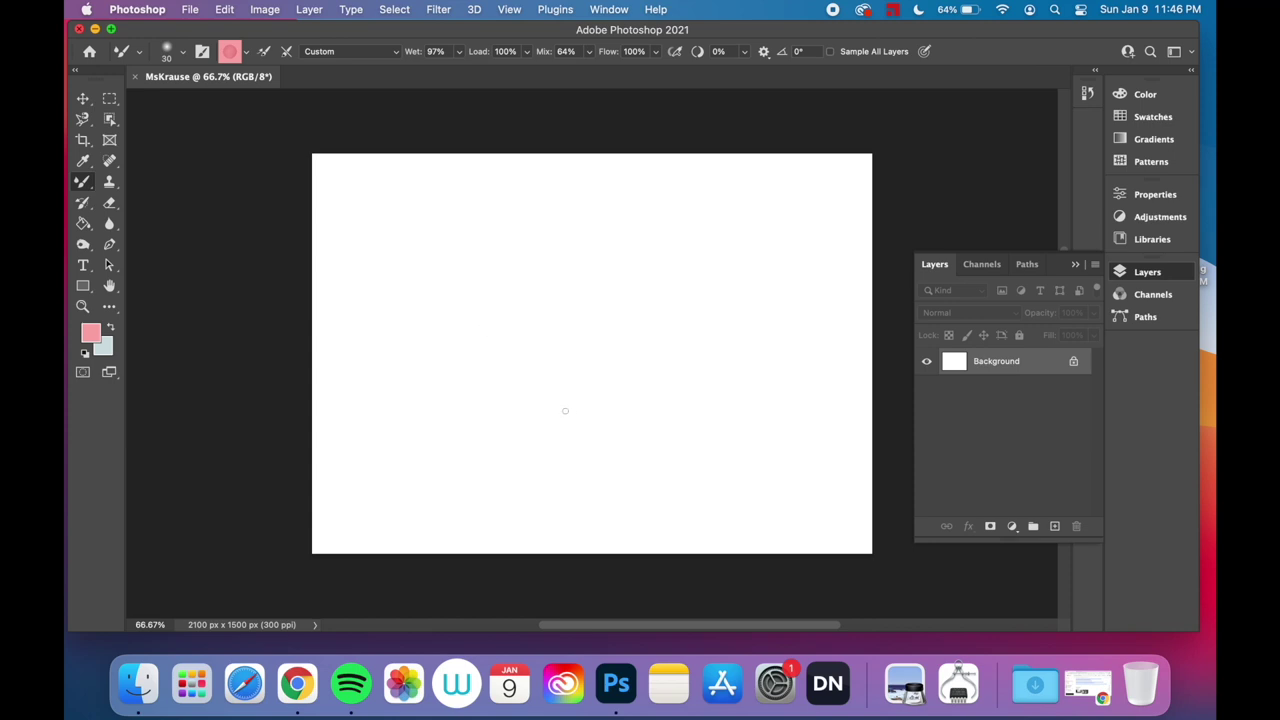
Choose the Brush tool and set the foreground color to tan #cfa380
left_click(84, 183)
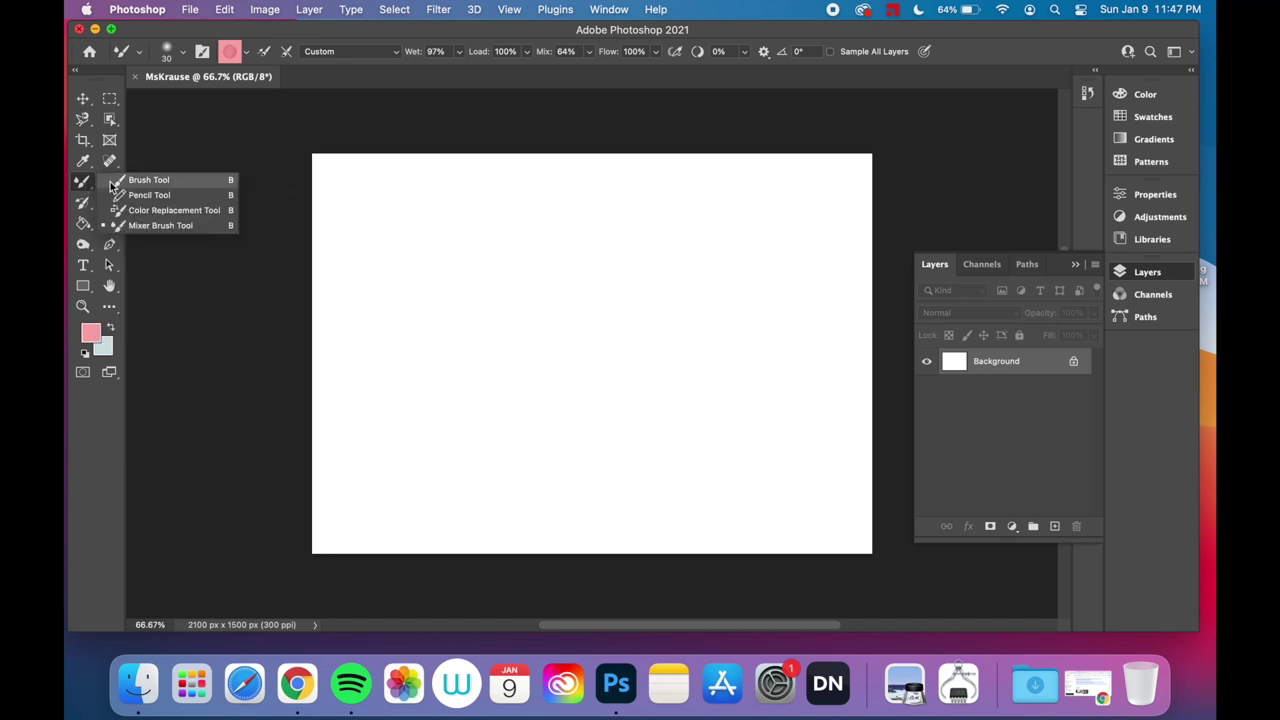
left_click(163, 181)
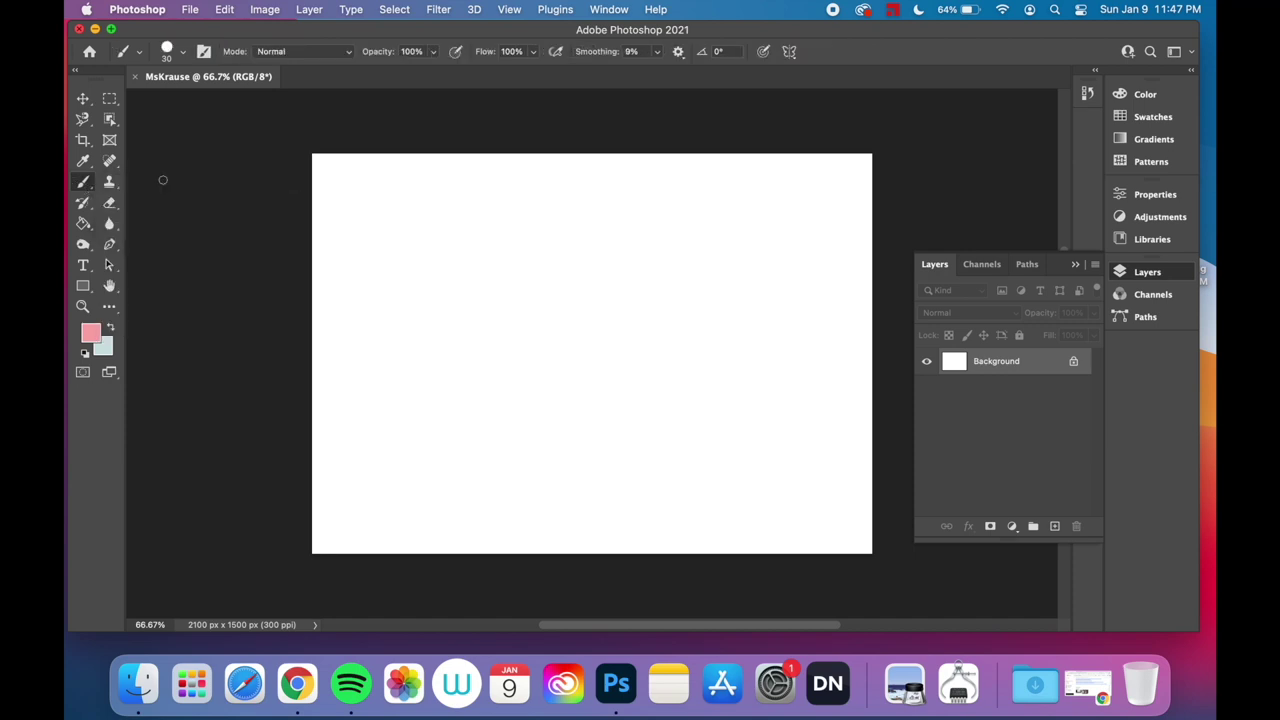
left_click(91, 334)
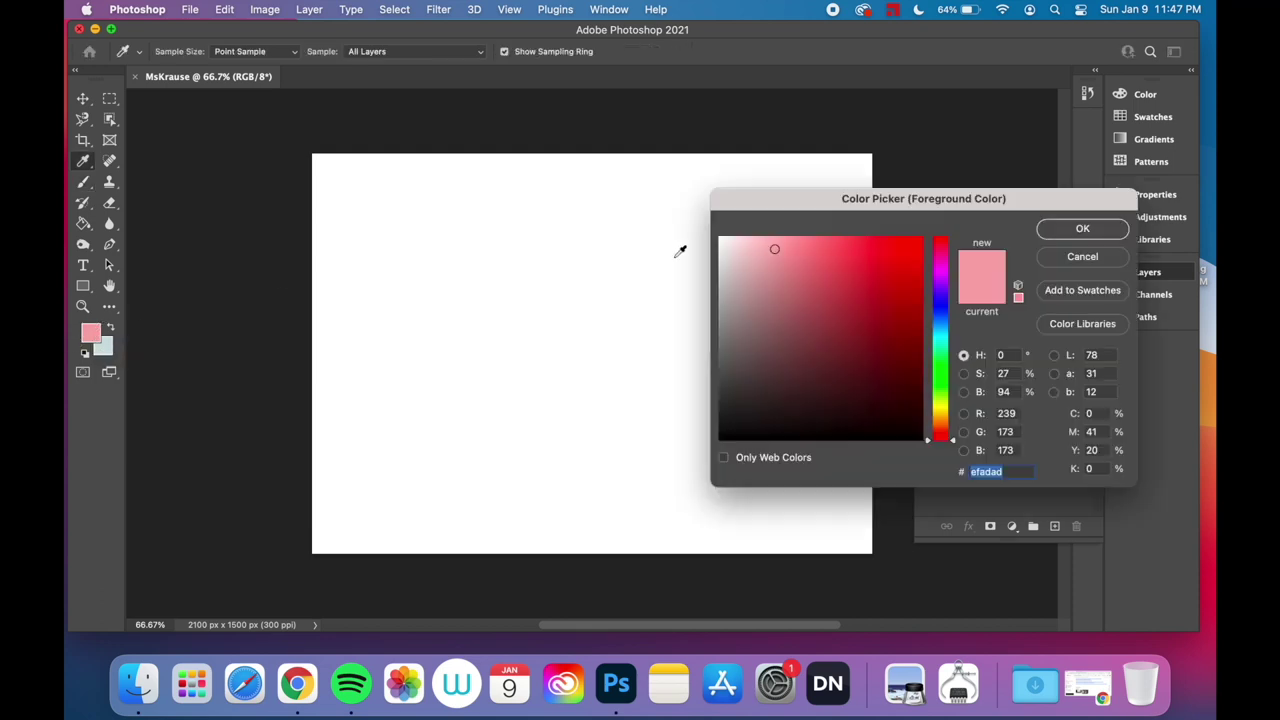
mouse_move(936, 420)
left_mouse_down()
mouse_move(936, 402)
mouse_move(951, 428)
left_mouse_up()
mouse_move(802, 342)
left_mouse_down()
mouse_move(801, 327)
mouse_move(772, 332)
mouse_move(787, 311)
mouse_move(781, 286)
mouse_move(791, 289)
mouse_move(778, 275)
mouse_move(797, 277)
left_mouse_up()
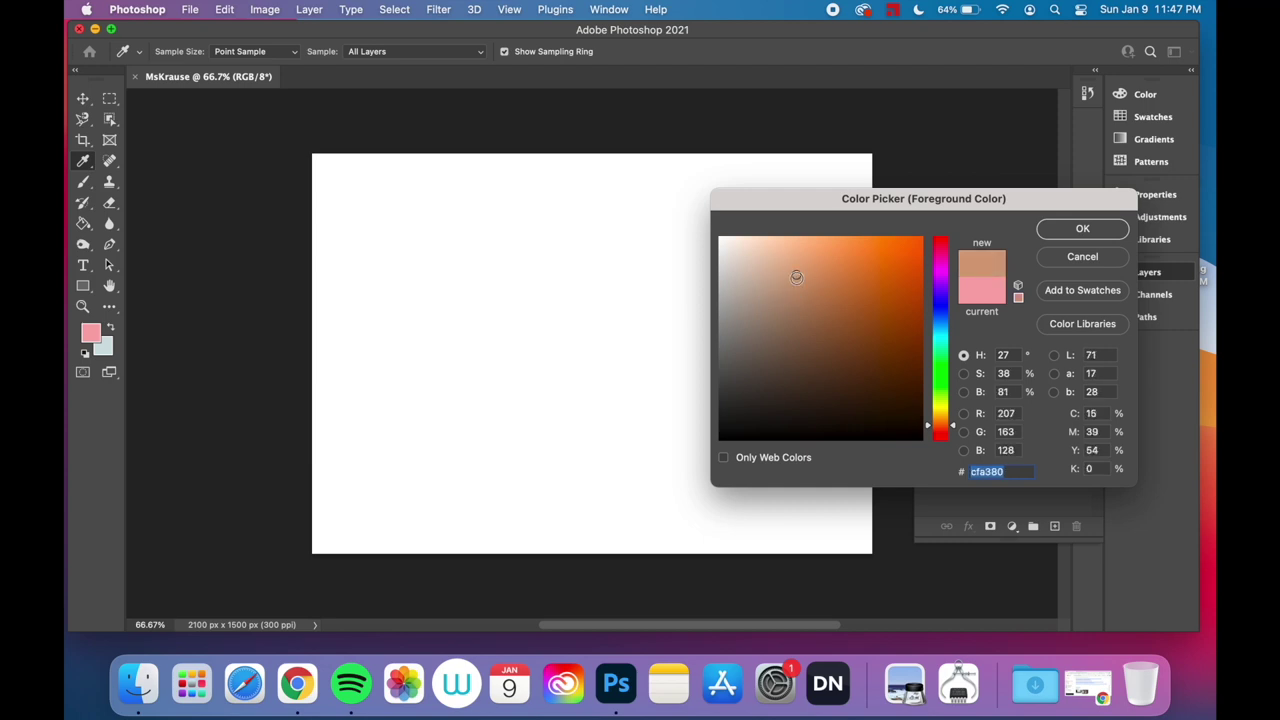
left_click(1073, 230)
Enlarge the brush to 1100 px and unlock the background layer
key("bracketright")
key("bracketright")
key("bracketright")
key("bracketright")
key("bracketright")
key("bracketright")
key("bracketright")
key("bracketright")
key("bracketright")
key("bracketright")
key("bracketright")
key("bracketright")
key("bracketright")
key("bracketright")
key("bracketright")
key("bracketright")
key("bracketright")
key("bracketright")
key("bracketright")
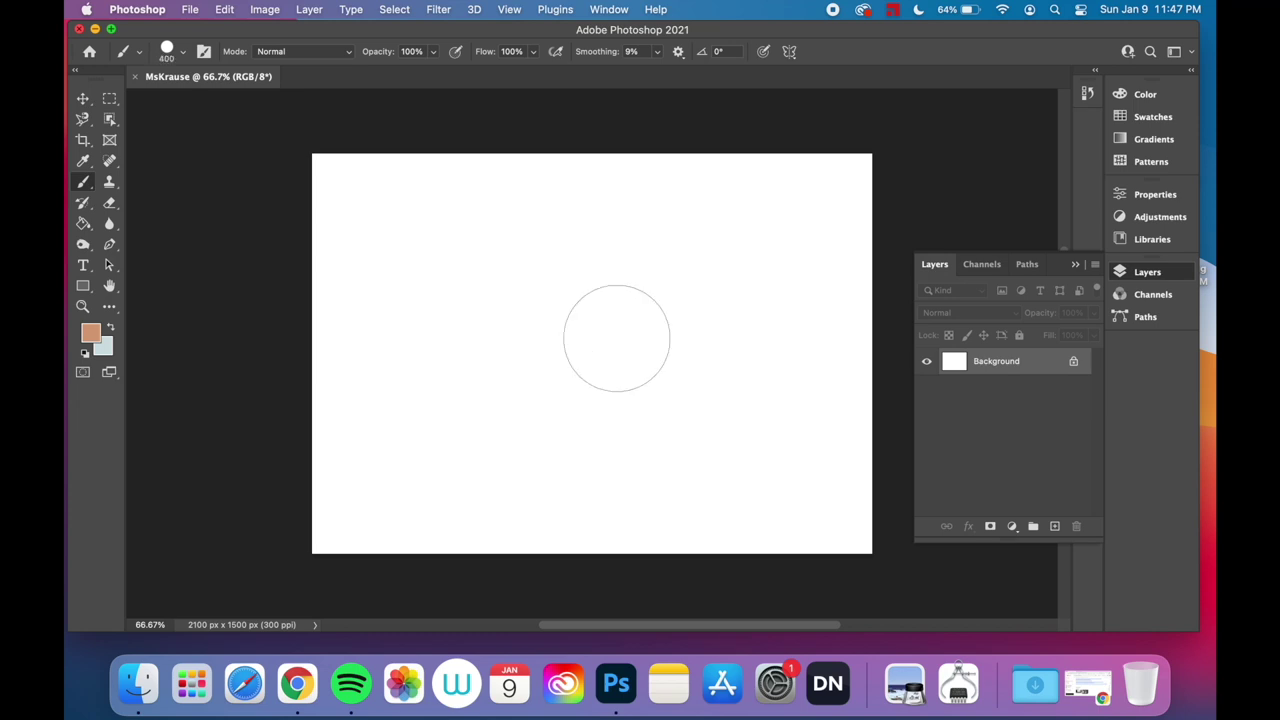
key("bracketright")
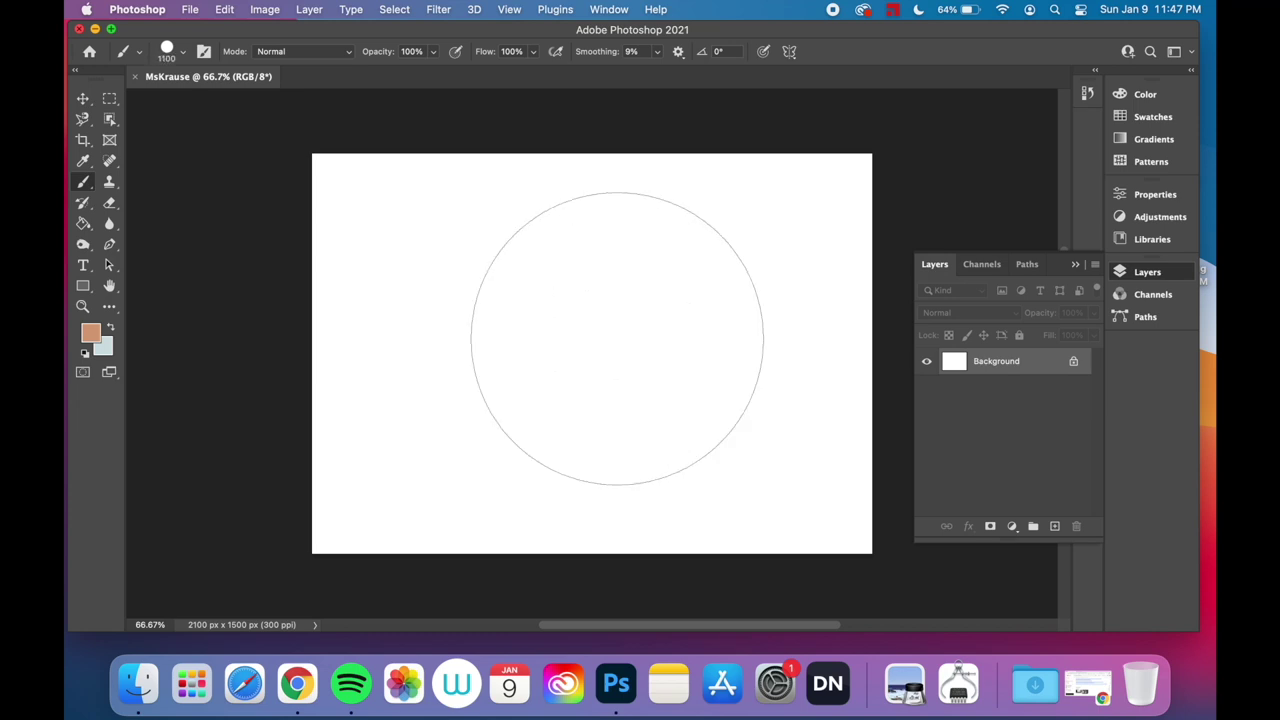
left_click(1074, 362)
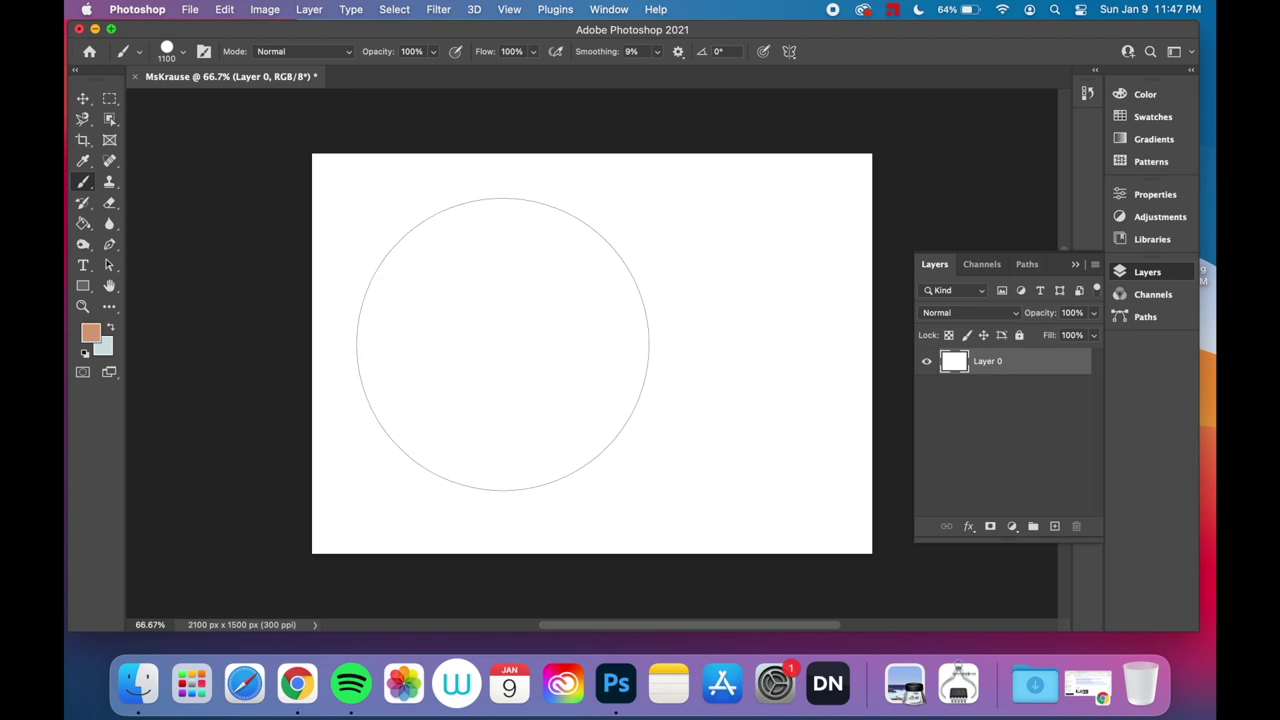
Stamp a soft tan dab near the canvas center with a 476 px brush at 40% hardness
left_click(182, 52)
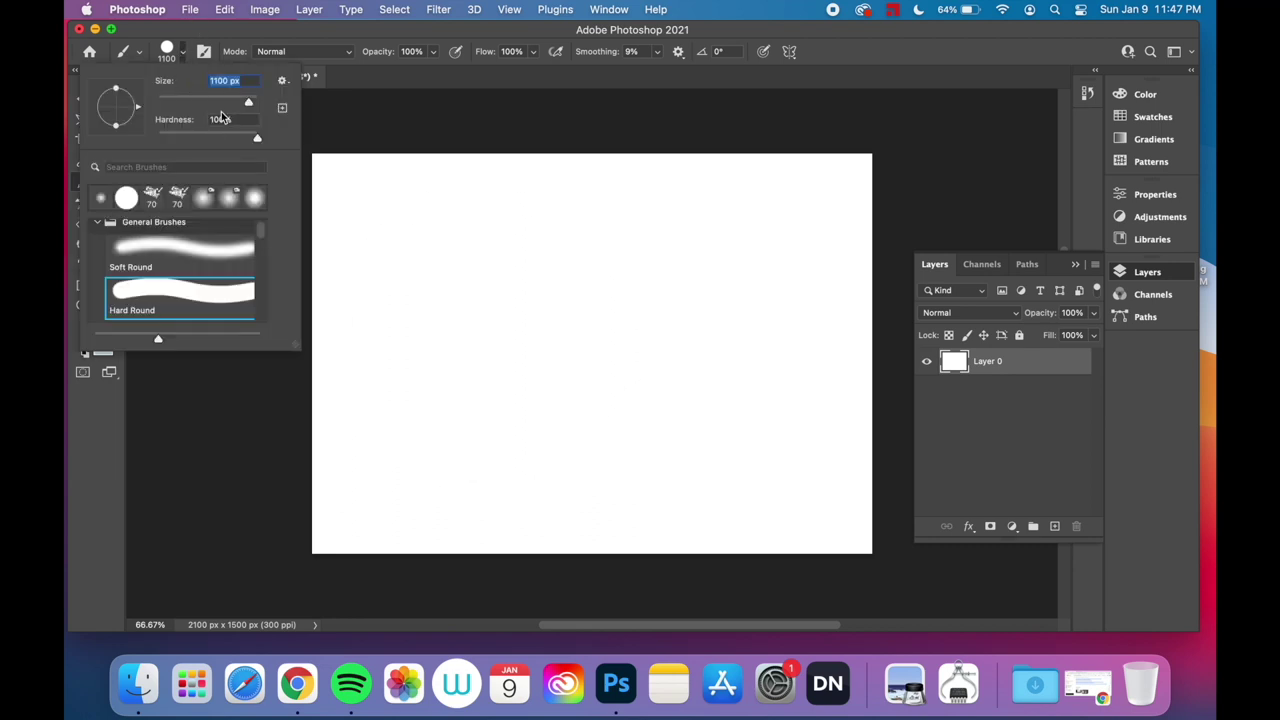
mouse_move(223, 96)
left_mouse_down()
mouse_move(209, 91)
mouse_move(233, 96)
left_mouse_up()
left_click_drag(256, 141, 201, 140)
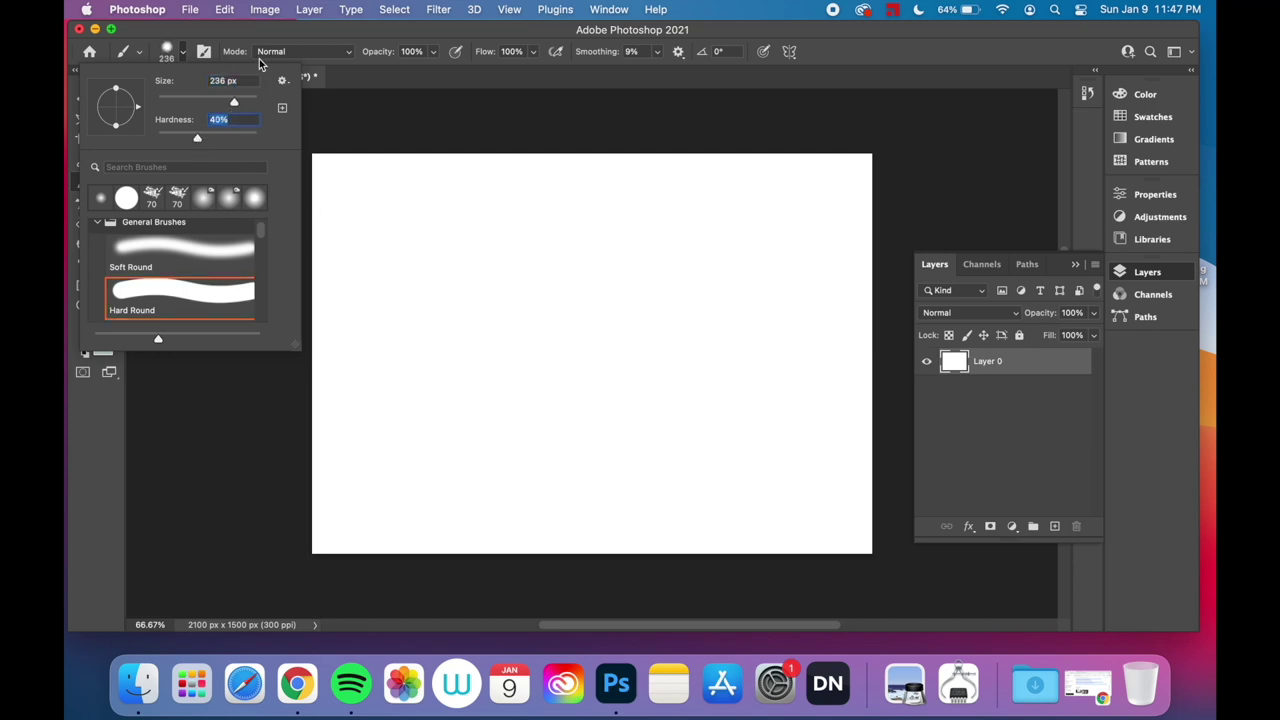
left_click(575, 332)
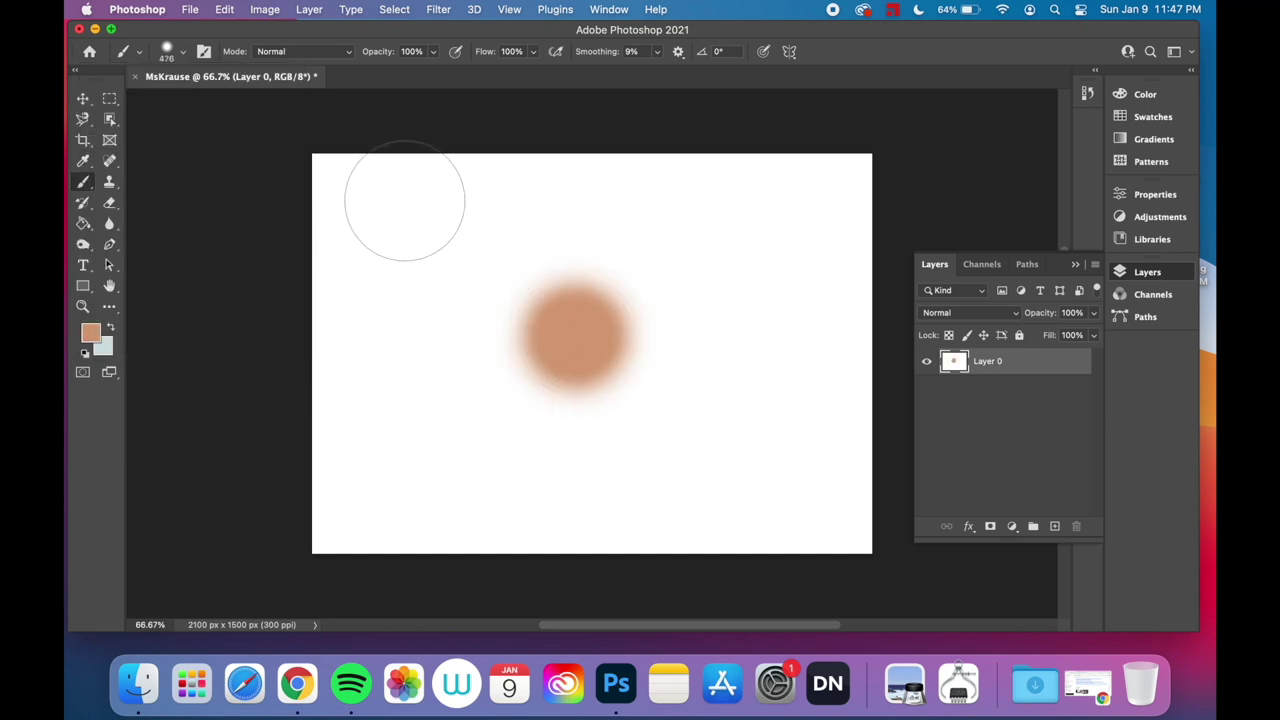
Stamp a 284 px tan dab at full hardness to the left of the soft one
left_click(182, 51)
left_click_drag(211, 102, 258, 102)
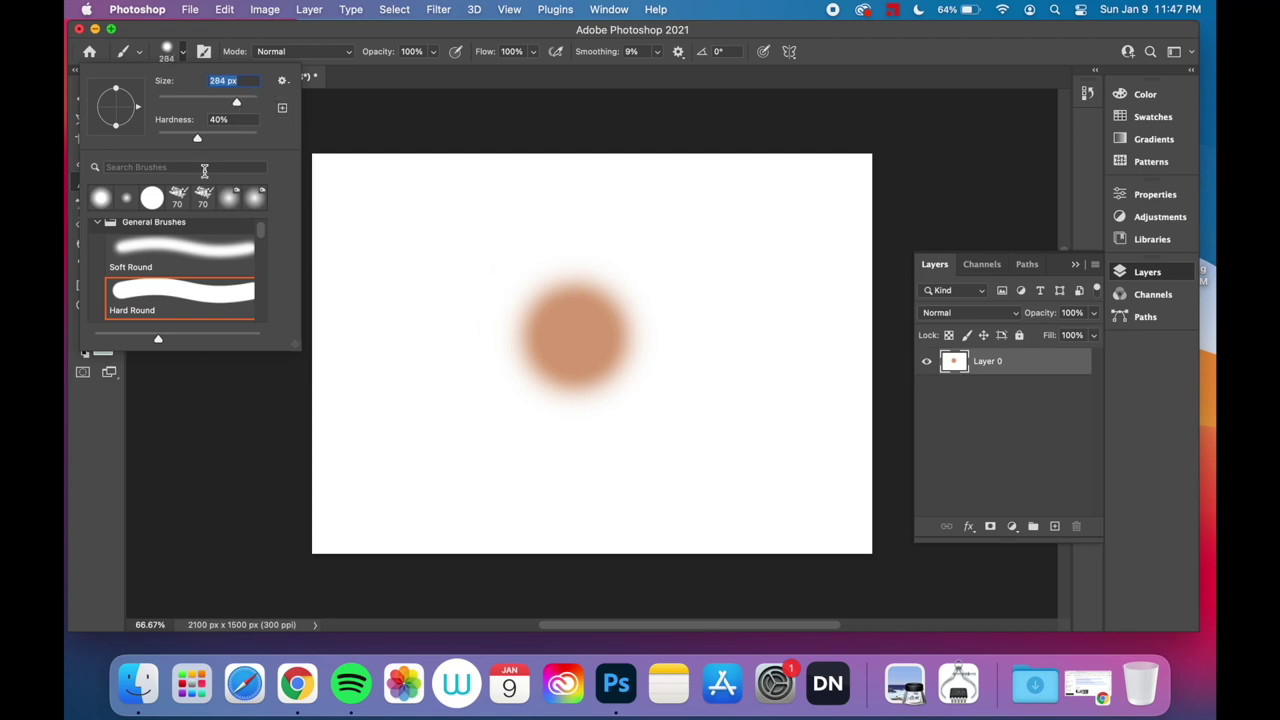
left_click_drag(197, 136, 257, 133)
left_click(464, 328)
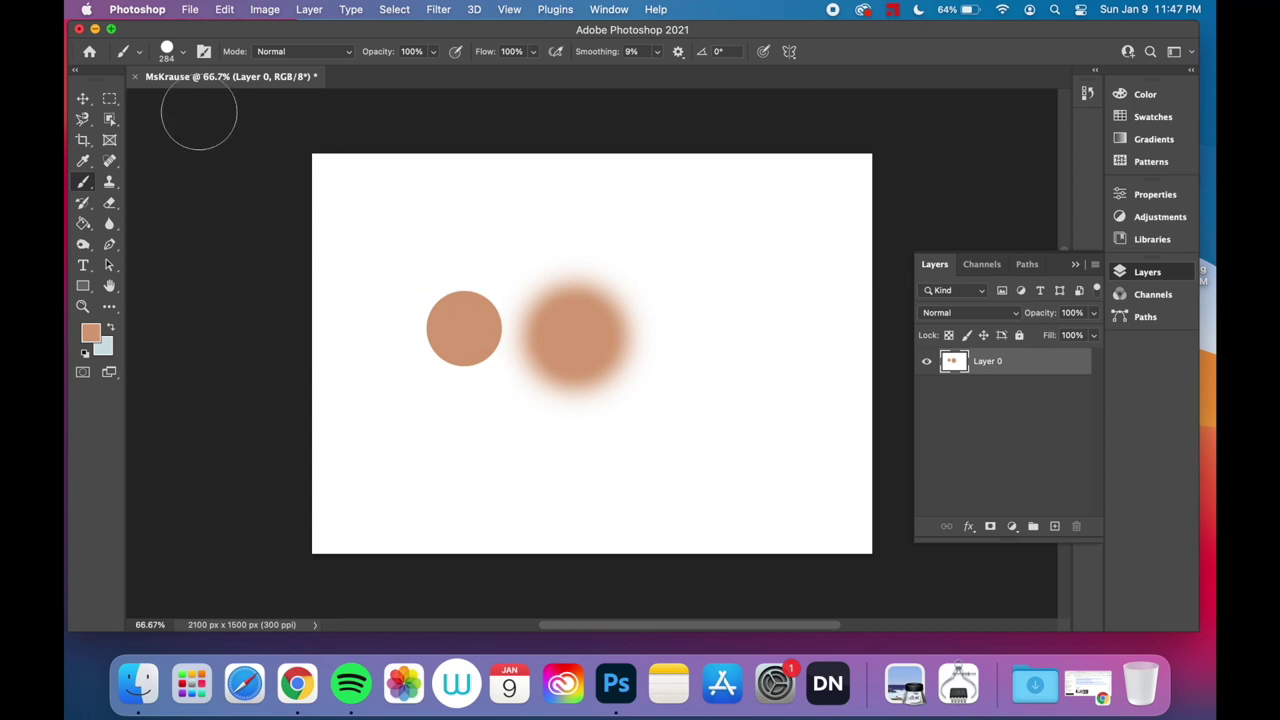
Undo both test dabs to clear the canvas
key("super+z")
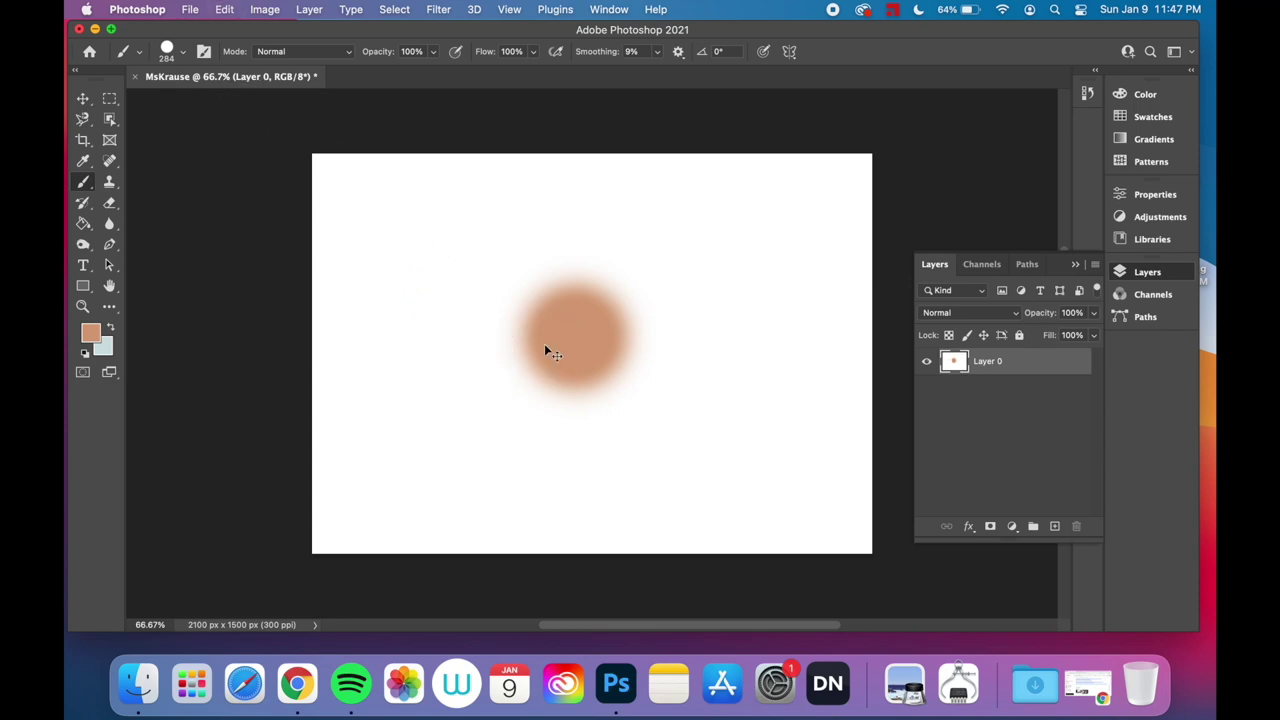
key("super+z")
left_click(224, 9)
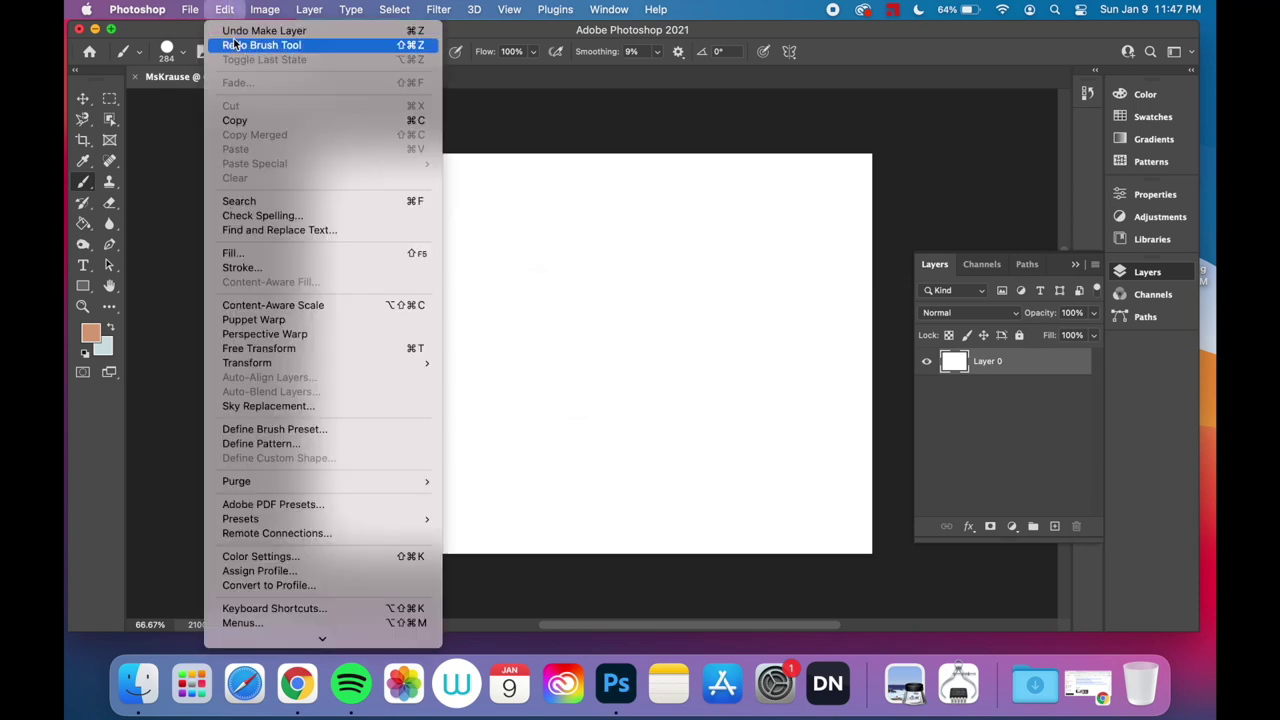
left_click(474, 34)
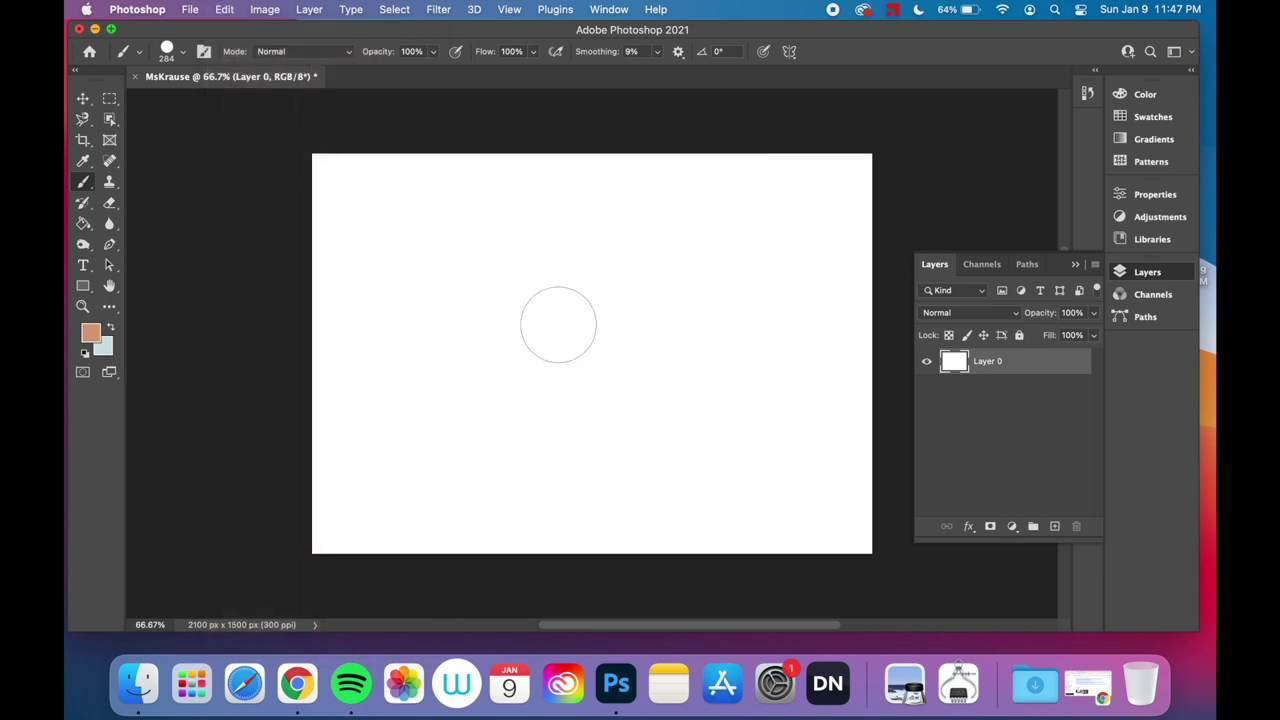
Enlarge the hard round brush to 1300 px
key("bracketright")
key("bracketright")
key("bracketright")
key("bracketright")
key("bracketright")
key("bracketright")
key("bracketright")
key("bracketright")
key("bracketright")
key("bracketright")
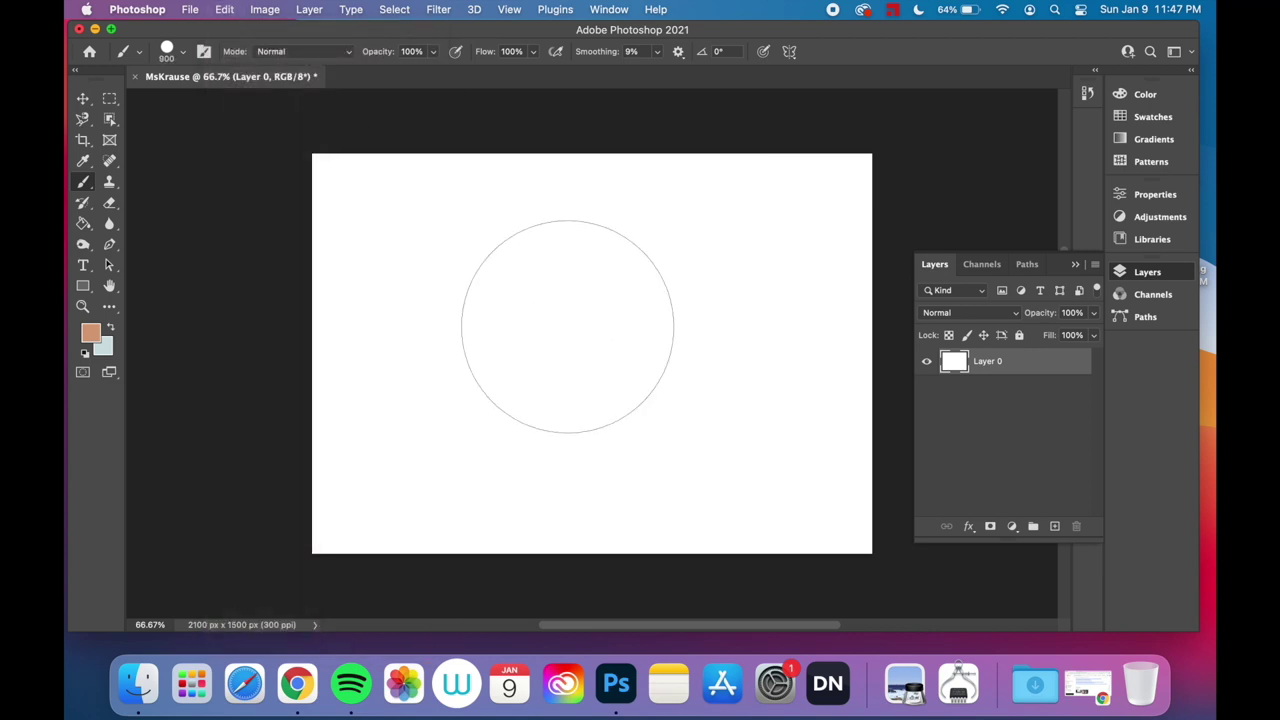
key("bracketright")
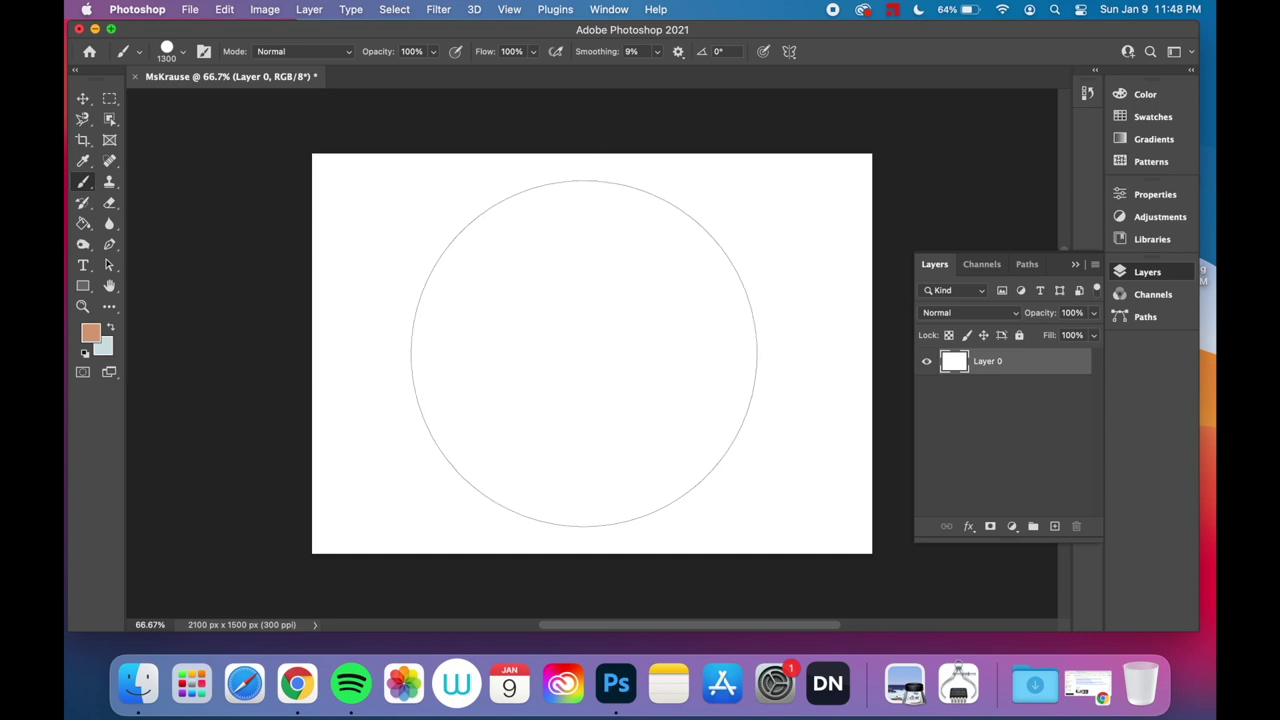
Stamp a tan circle at the canvas center and try an overlapping one at 52% brush opacity toward the upper left
left_click(590, 359)
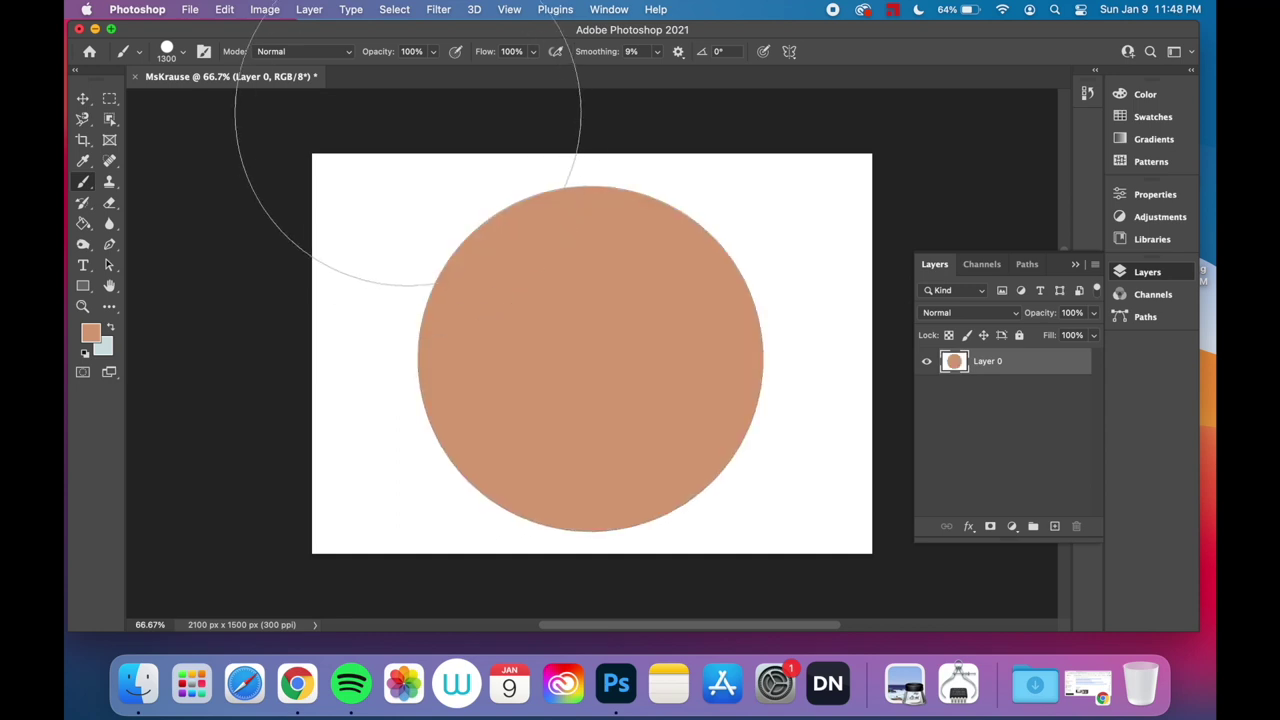
left_click(434, 52)
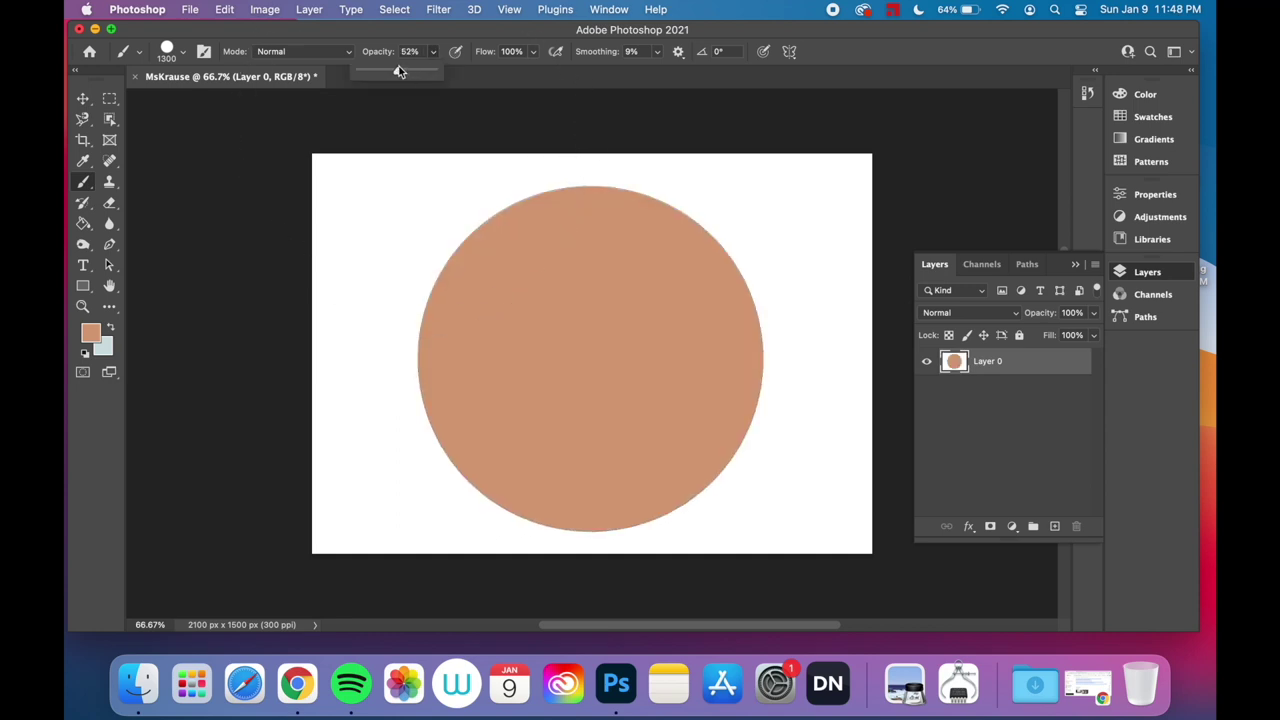
left_click(430, 285)
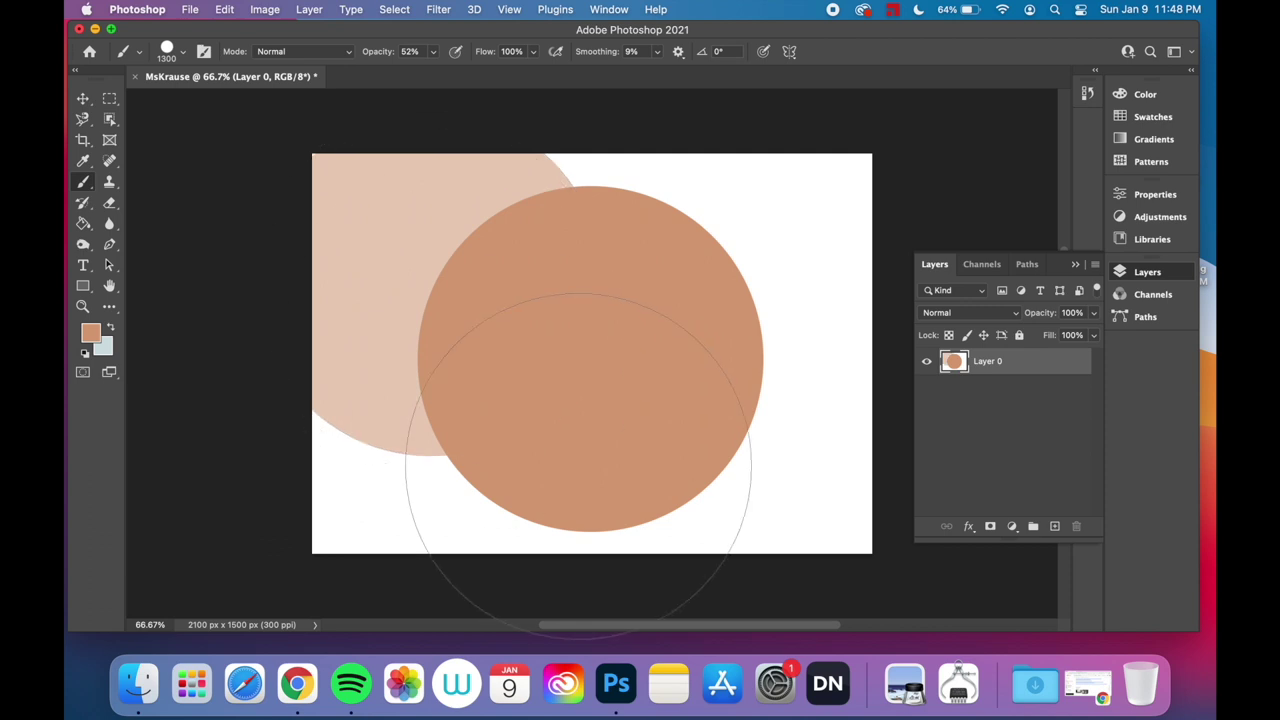
key("super+z")
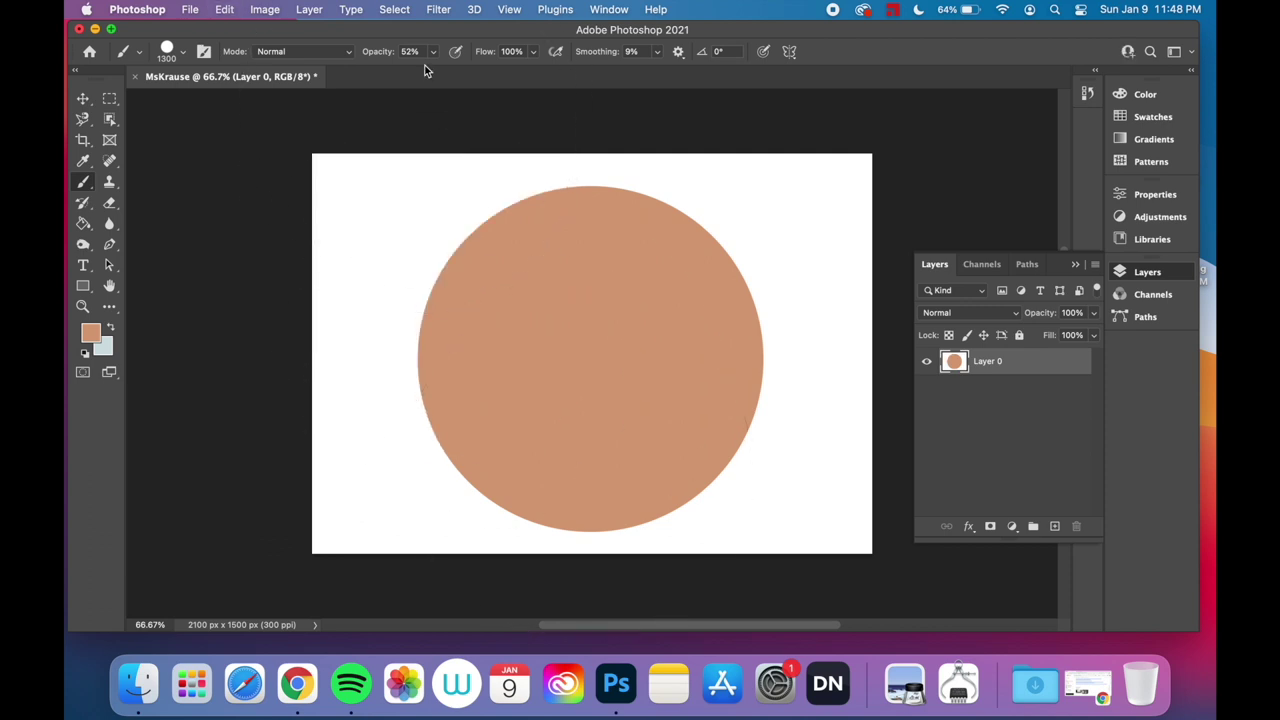
Set the brush opacity back to 100% and undo the centered tan circle
left_click(433, 52)
left_click_drag(463, 67, 529, 74)
key("super+z")
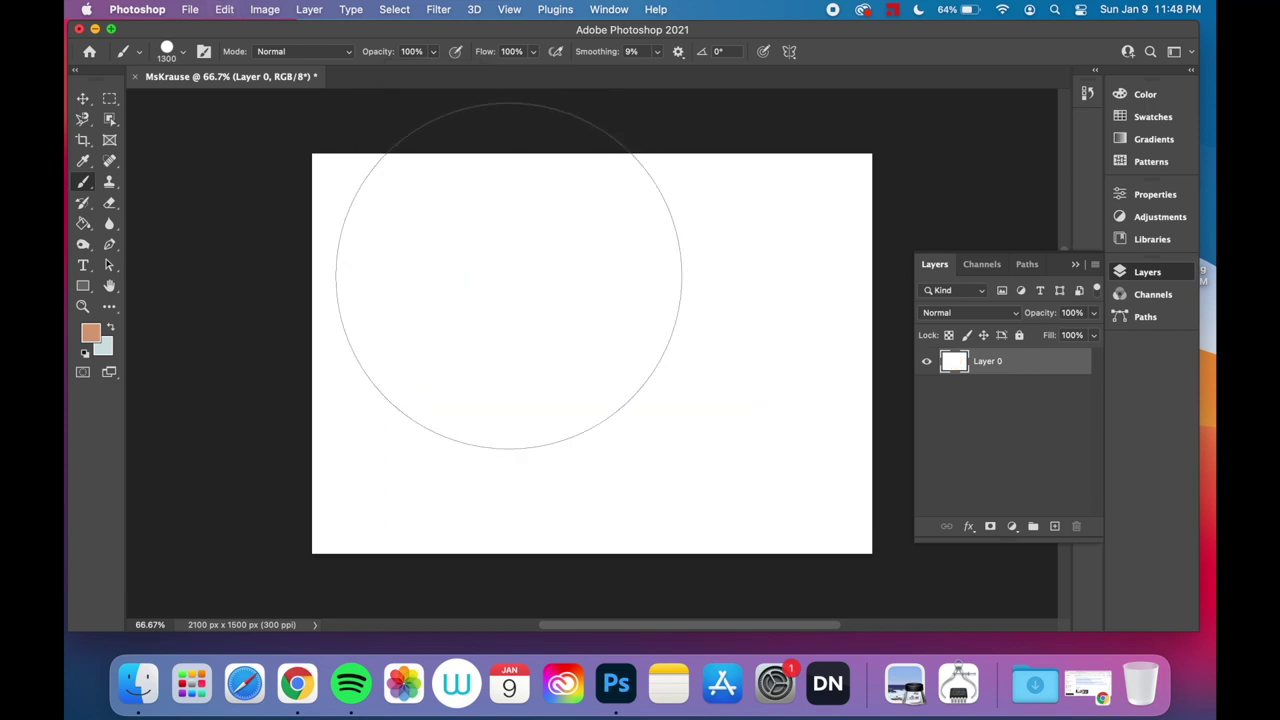
Stamp a 1400 px tan circle at the canvas center and rename its layer Bun
key("bracketright")
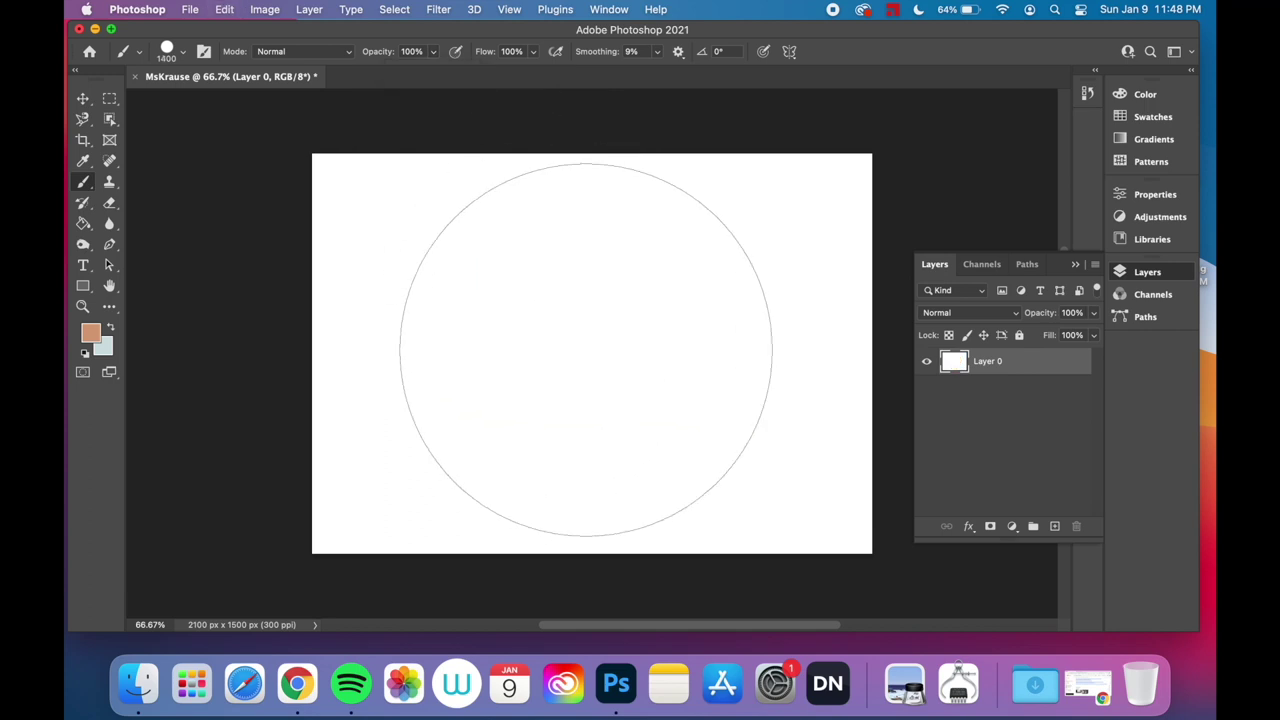
left_click(590, 354)
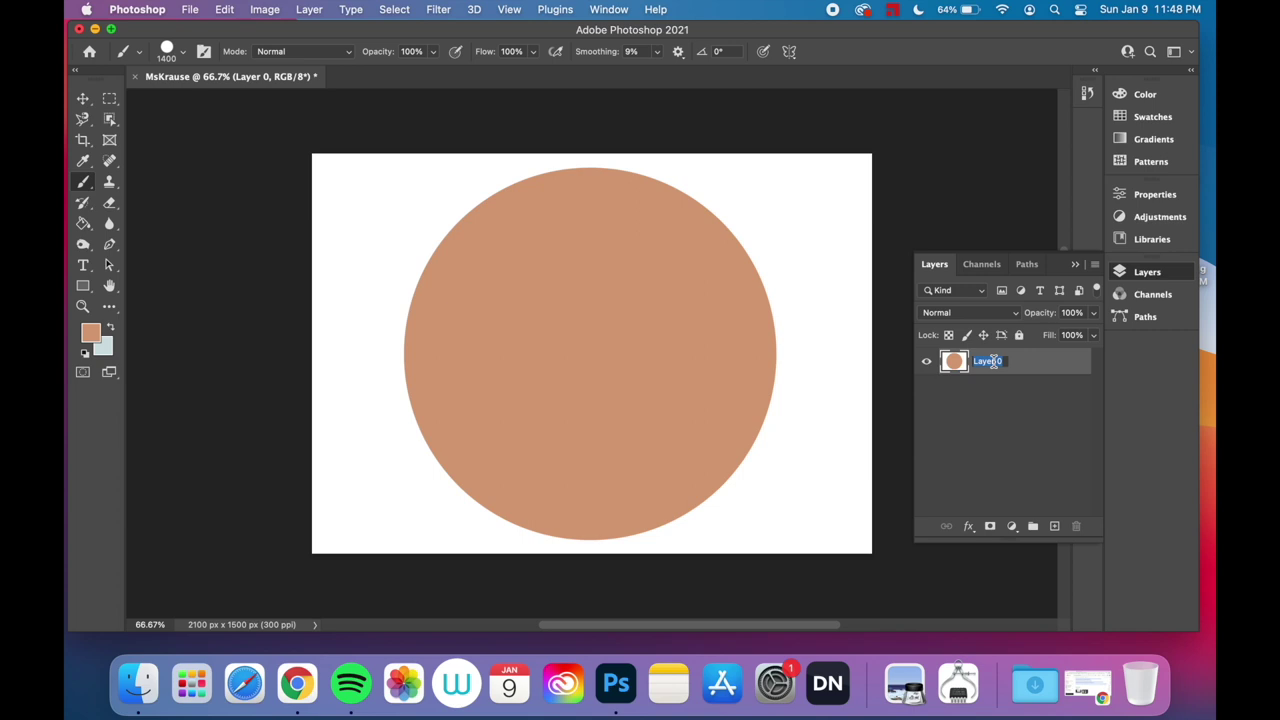
type("Bun")
left_click(1044, 399)
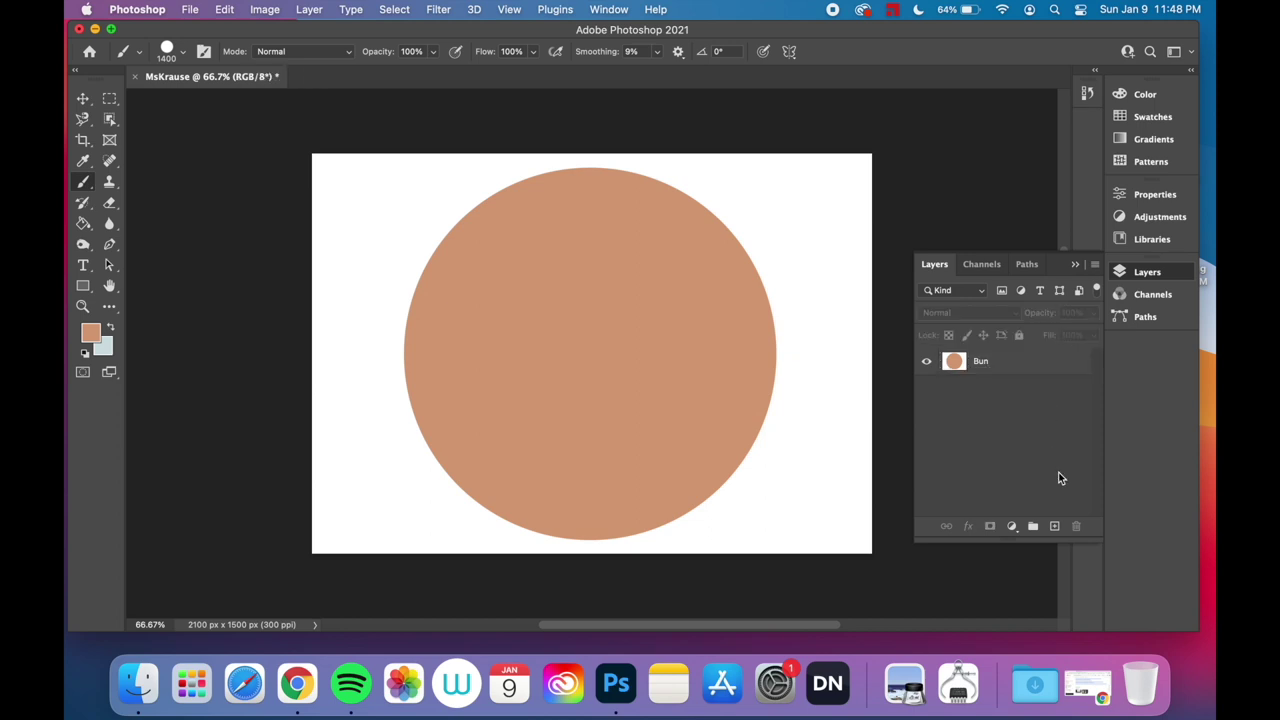
On a new layer, stamp a 1300 px dark brown (#533e2d) circle centered on the bun
left_click(1055, 527)
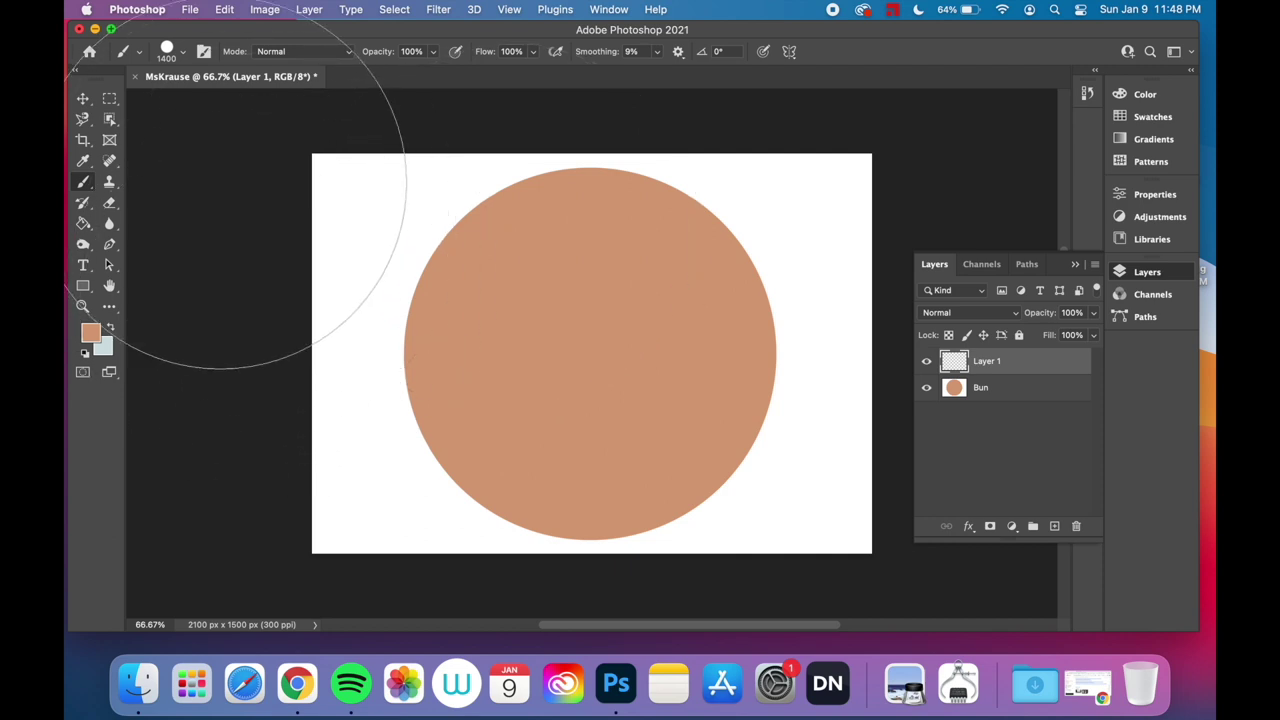
left_click(90, 333)
left_click(813, 373)
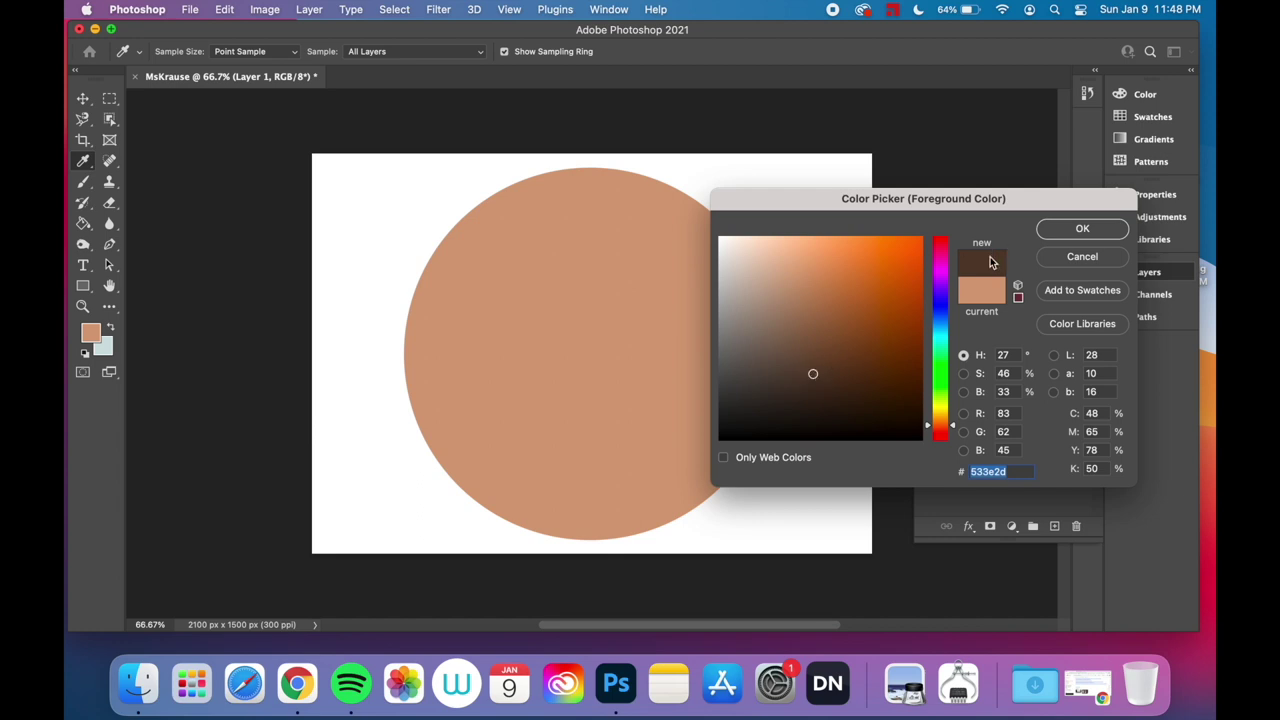
left_click(1057, 230)
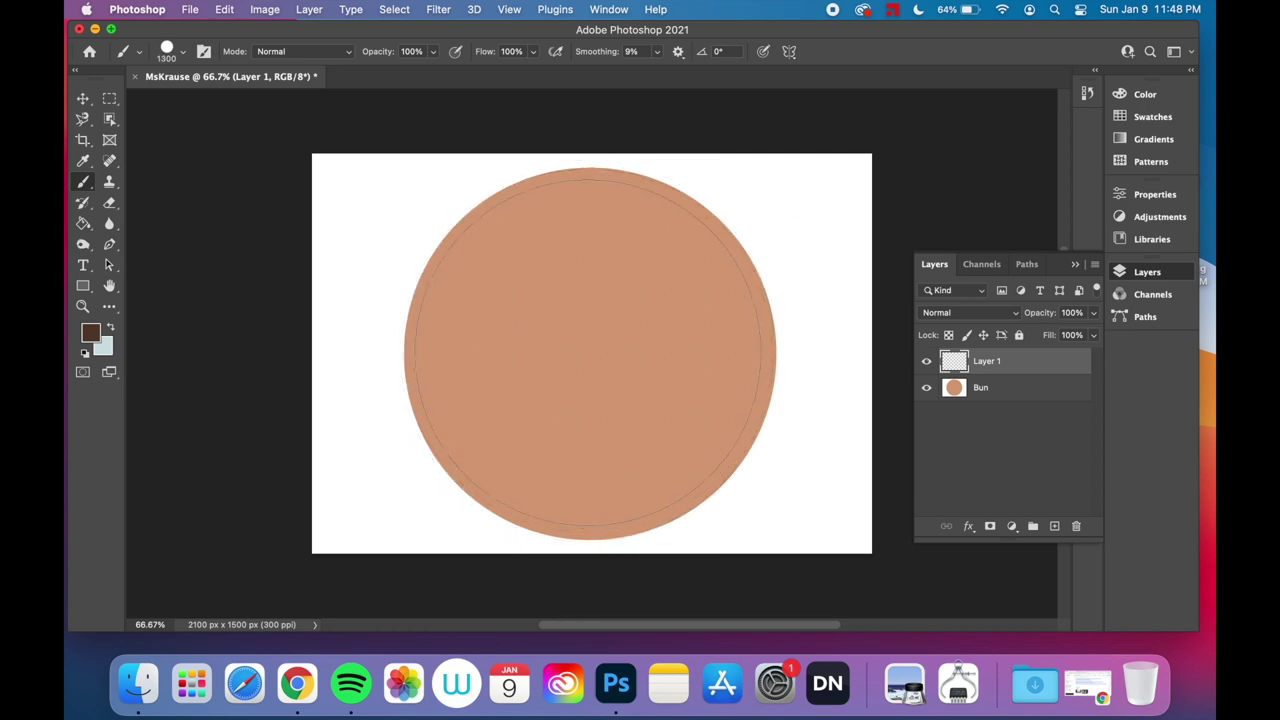
key("bracketleft")
key("alt+BackSpace")
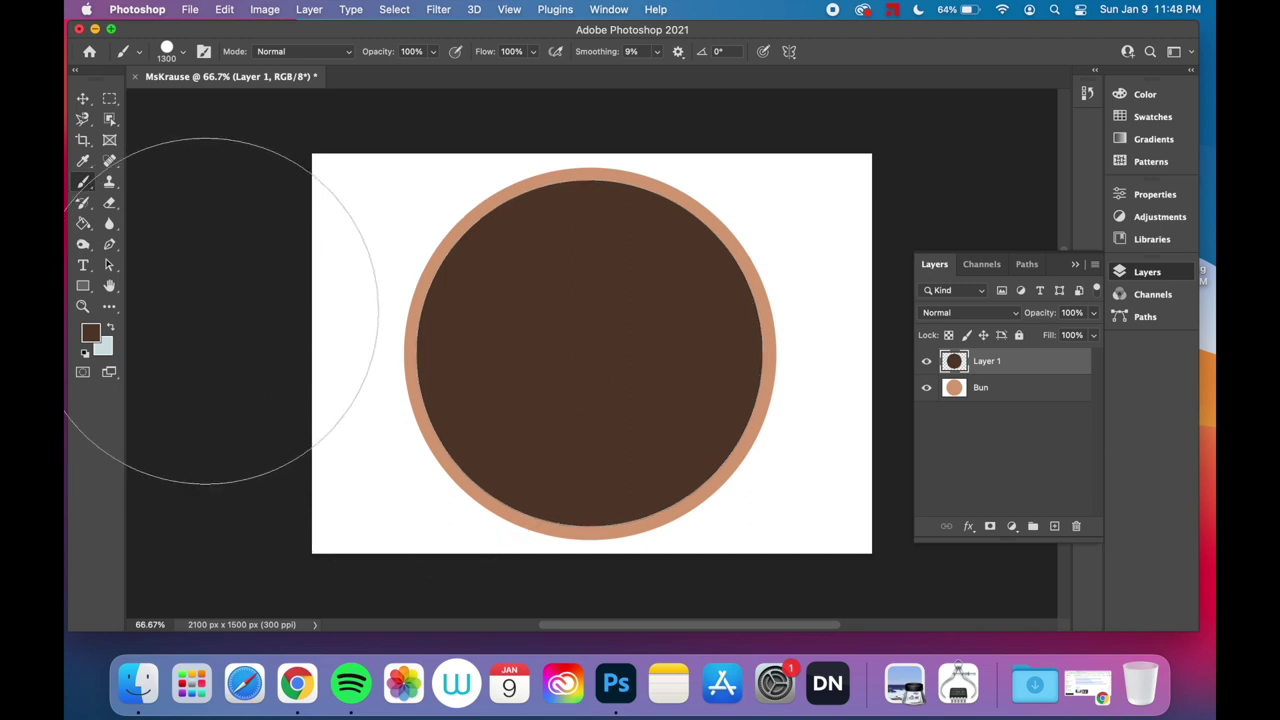
Choose the Burn tool instead of the Dodge tool for darkening the patty
left_click(83, 244)
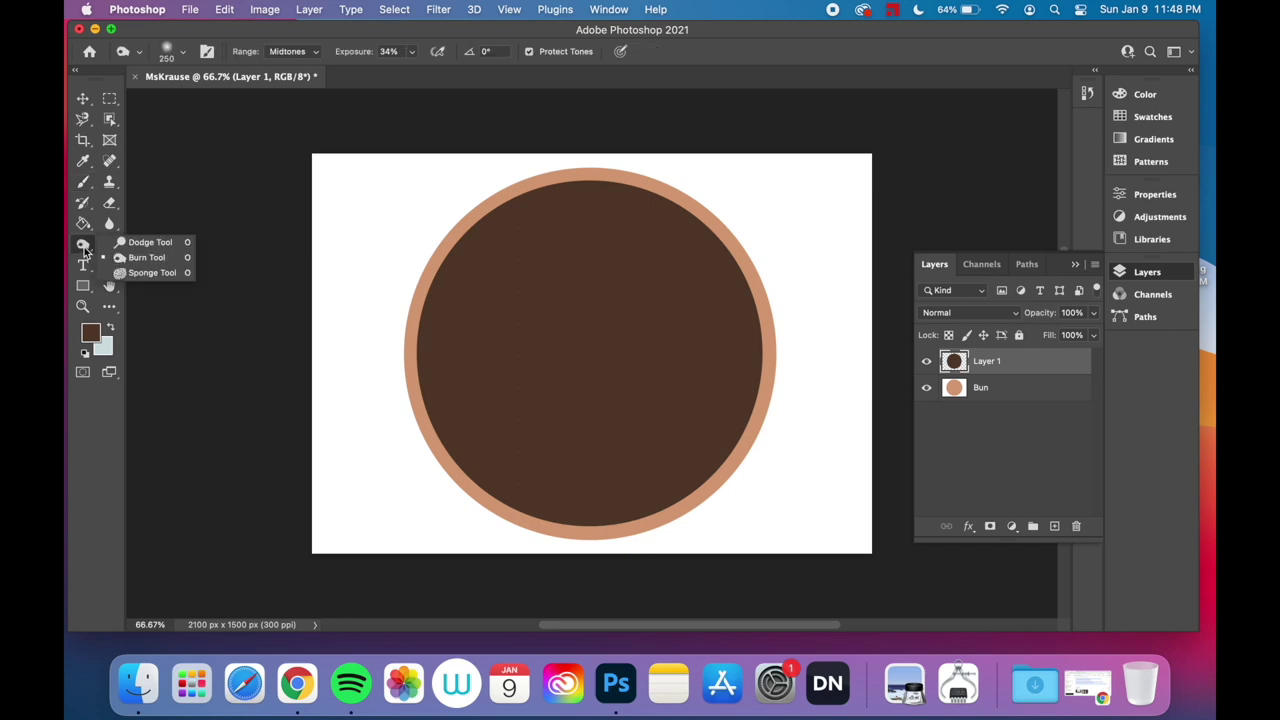
left_click(142, 246)
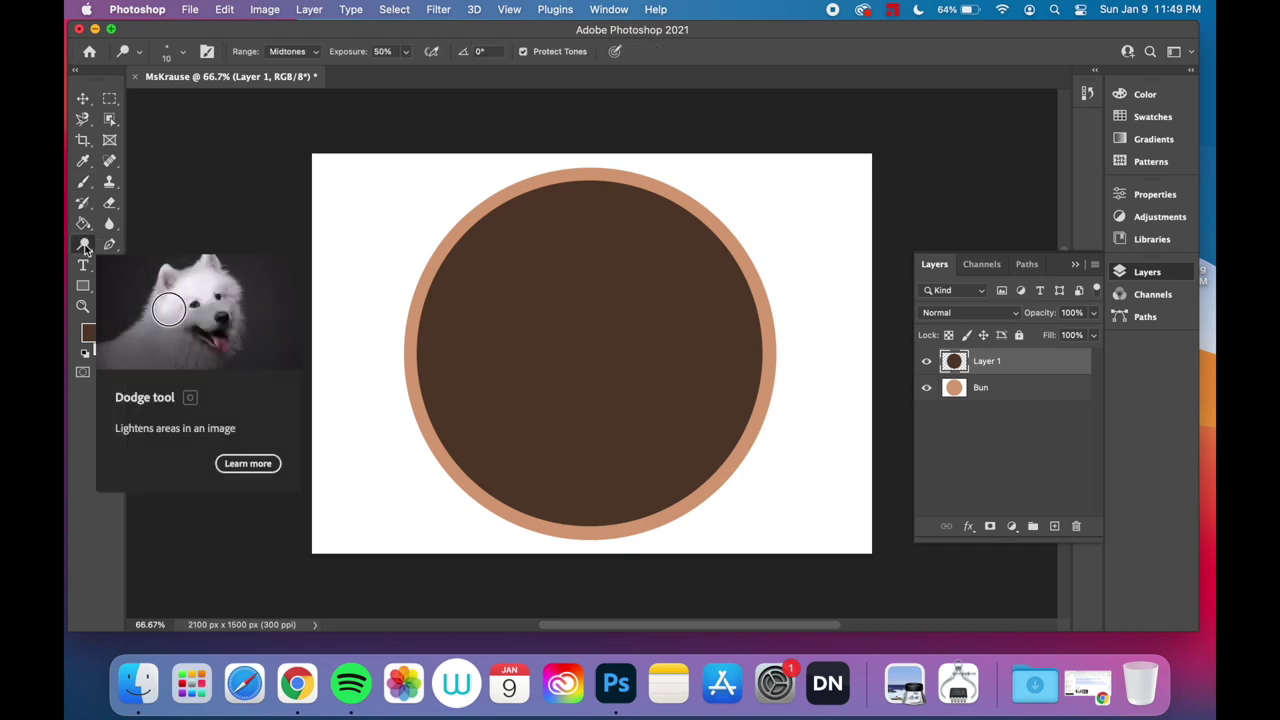
left_click(84, 246)
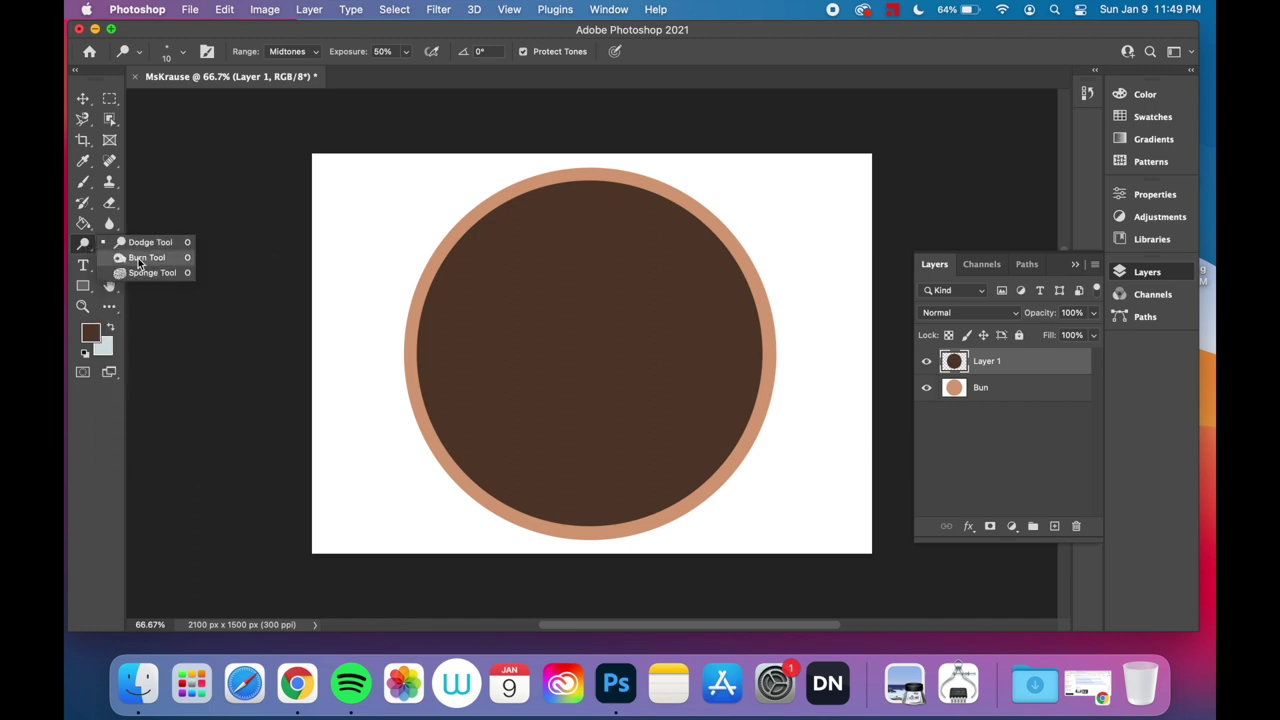
left_click(139, 259)
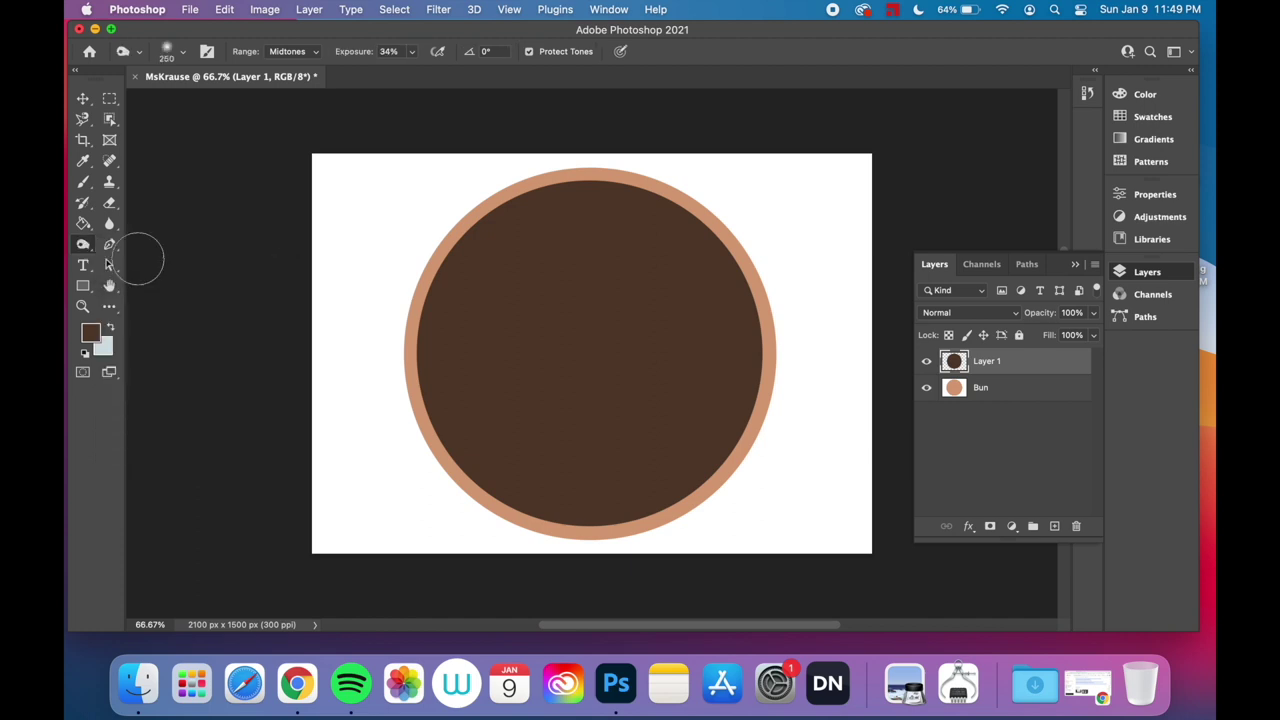
Try burning diagonal grill marks across the brown patty, raising the Burn exposure to 72%
left_click(410, 55)
left_click(560, 245)
mouse_move(583, 234)
left_mouse_down()
mouse_move(501, 278)
mouse_move(560, 252)
mouse_move(521, 280)
mouse_move(593, 225)
left_mouse_up()
left_click(411, 52)
left_click_drag(415, 74, 456, 74)
left_click(503, 362)
mouse_move(531, 349)
left_mouse_down()
mouse_move(643, 292)
mouse_move(480, 391)
mouse_move(479, 376)
mouse_move(654, 280)
left_mouse_up()
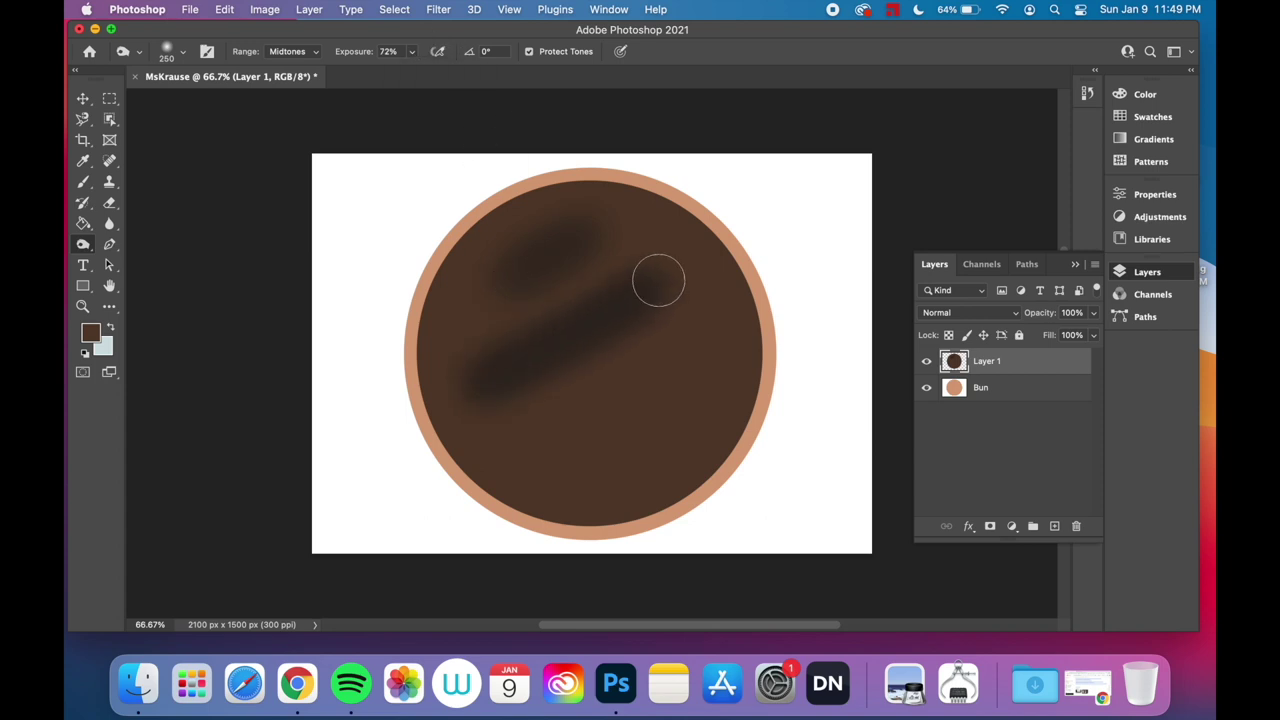
left_click_drag(537, 470, 668, 385)
mouse_move(594, 304)
left_mouse_down()
mouse_move(516, 286)
mouse_move(598, 247)
mouse_move(551, 266)
left_mouse_up()
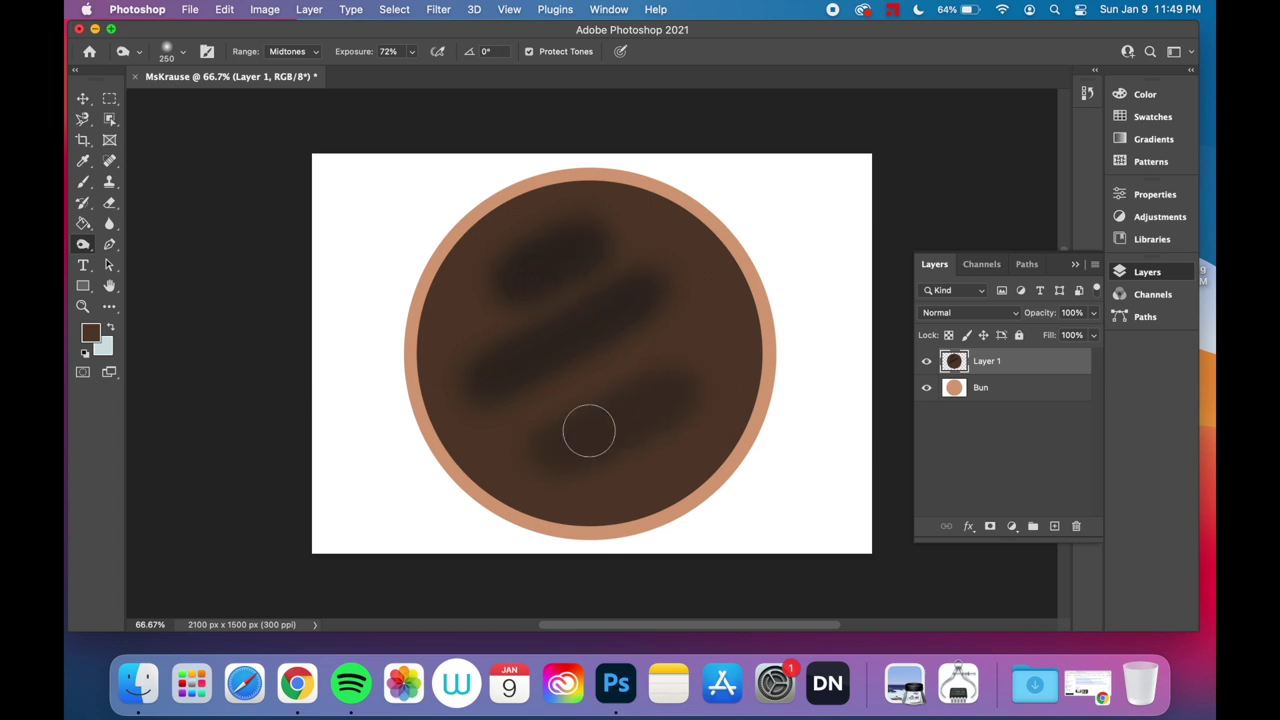
left_click_drag(575, 451, 674, 380)
Undo the burned grill marks on the patty
key("super+z")
key("super+z")
key("super+z")
key("super+z")
key("super+z")
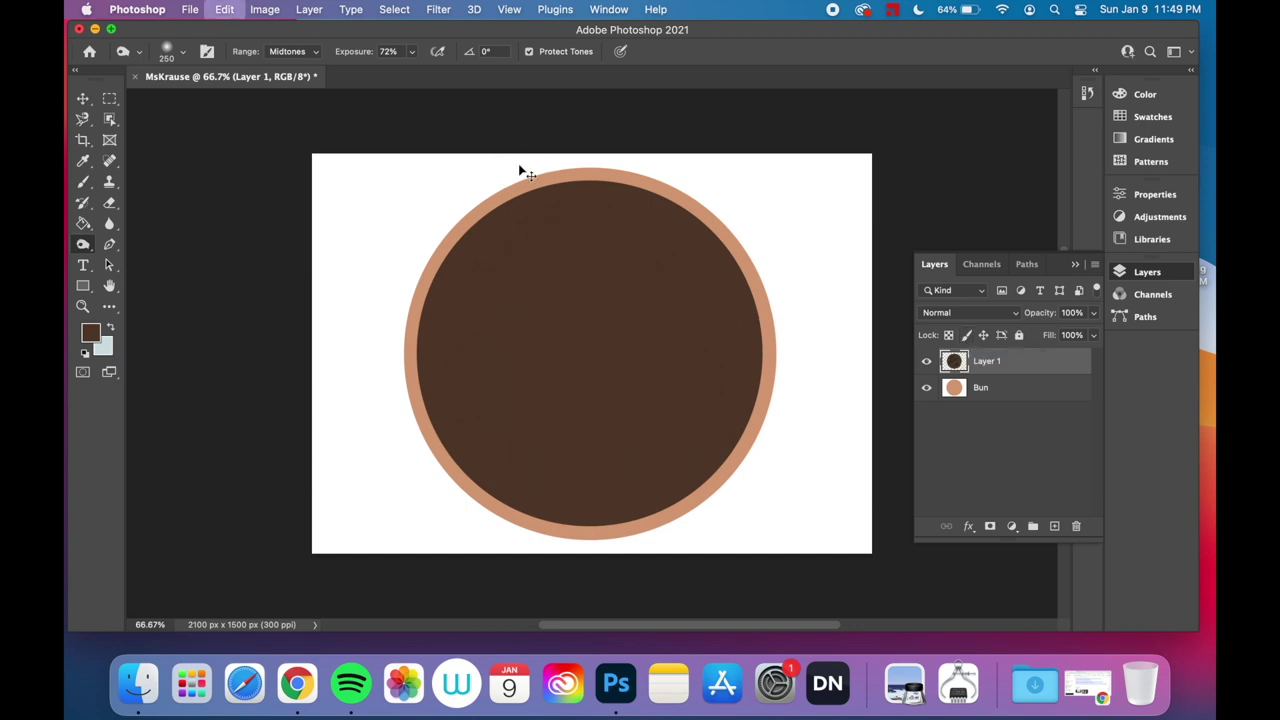
Burn three diagonal grill marks across the patty with the exposure set to 47%
left_click(410, 53)
left_click_drag(398, 72, 377, 72)
mouse_move(526, 380)
left_mouse_down()
mouse_move(660, 320)
mouse_move(524, 393)
mouse_move(654, 319)
mouse_move(523, 391)
left_mouse_up()
mouse_move(528, 302)
left_mouse_down()
mouse_move(611, 260)
mouse_move(598, 263)
left_mouse_up()
mouse_move(594, 262)
left_mouse_down()
mouse_move(543, 286)
mouse_move(500, 400)
mouse_move(665, 305)
mouse_move(529, 371)
mouse_move(520, 303)
mouse_move(509, 317)
mouse_move(581, 399)
mouse_move(577, 437)
mouse_move(634, 417)
mouse_move(660, 400)
mouse_move(582, 440)
mouse_move(686, 374)
mouse_move(597, 426)
mouse_move(651, 390)
left_mouse_up()
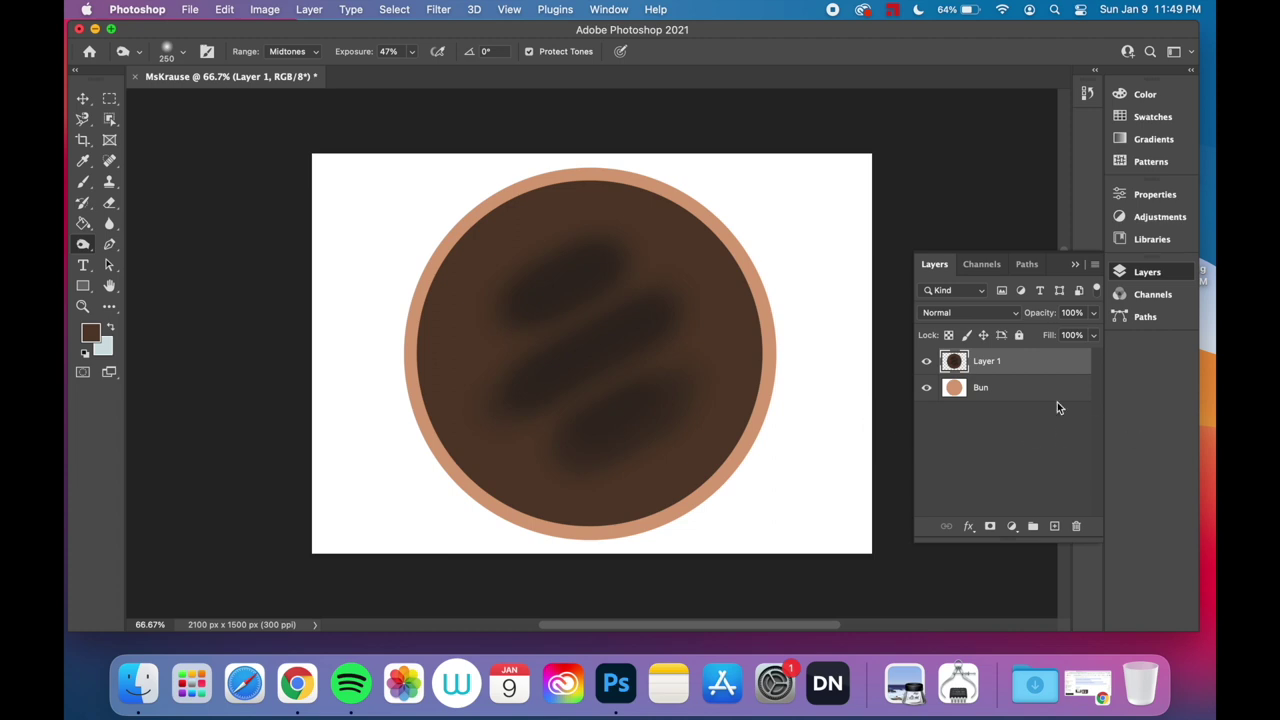
Rename the patty's layer Burger
double_click(994, 362)
type("Burger")
left_click(1025, 433)
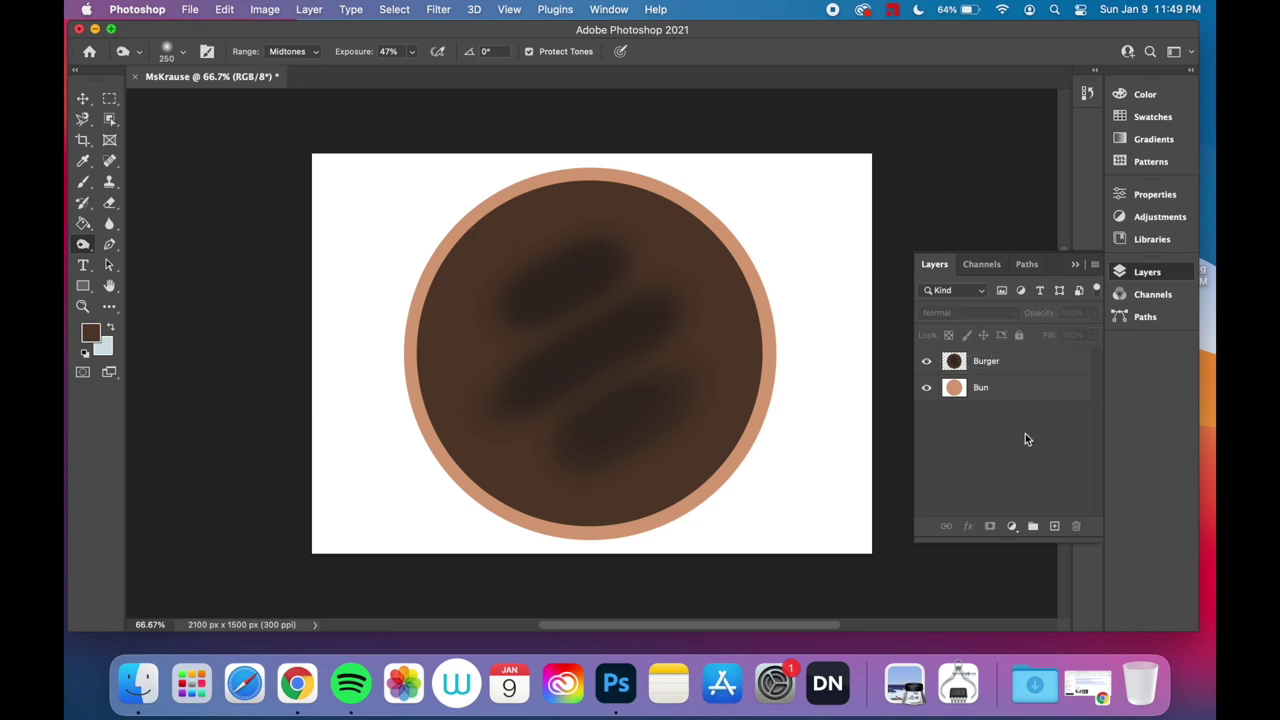
Add a new layer above Burger and set the Brush tool's foreground color to green (#097507)
left_click(1055, 528)
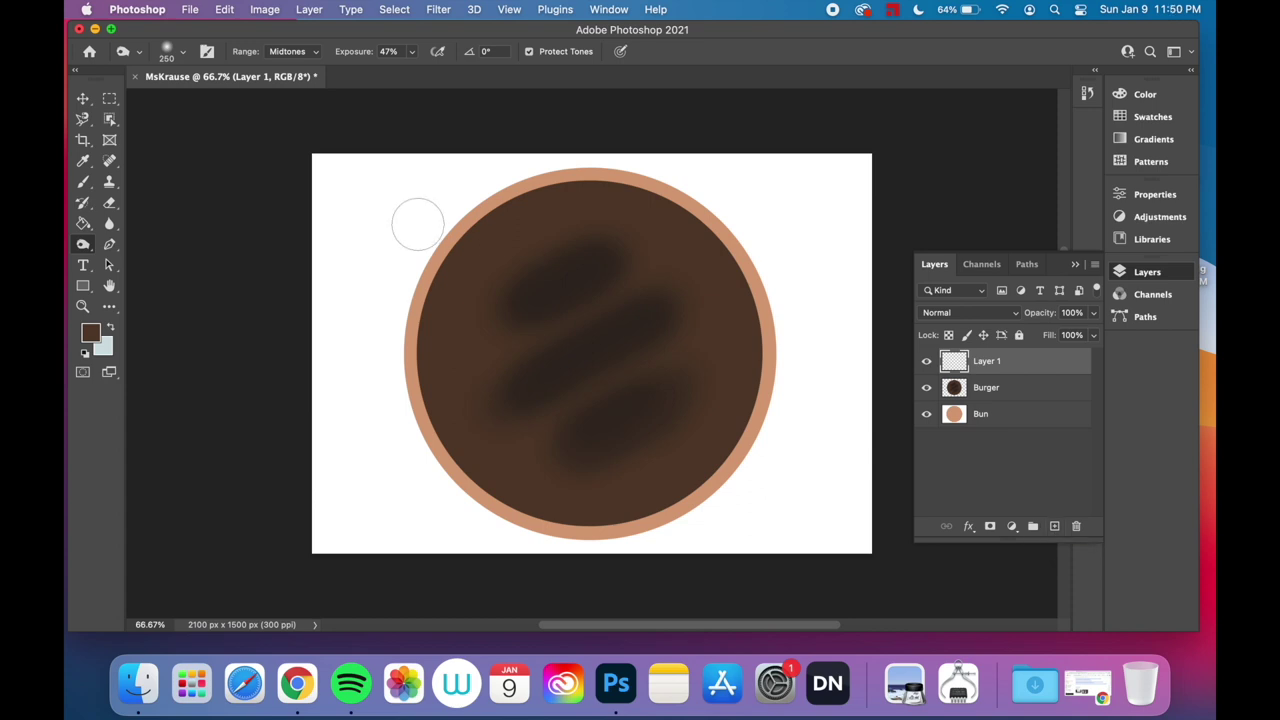
left_click(85, 184)
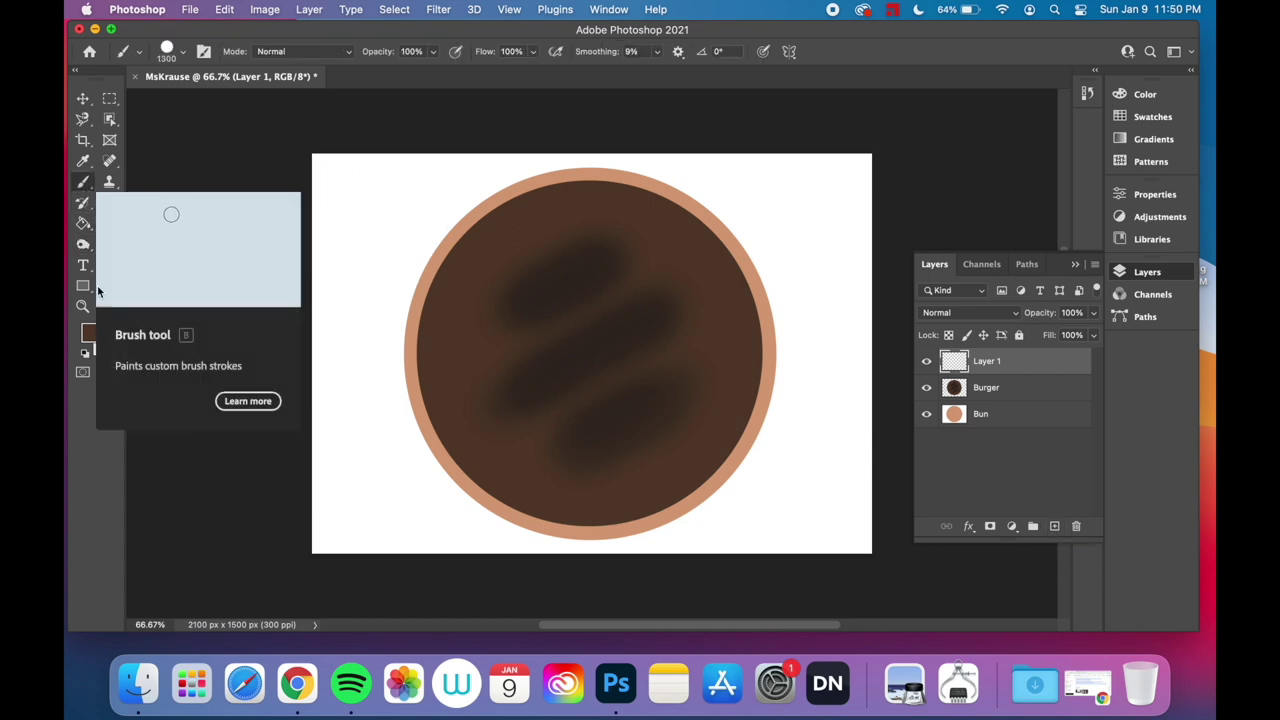
left_click(88, 333)
left_click_drag(955, 365, 910, 345)
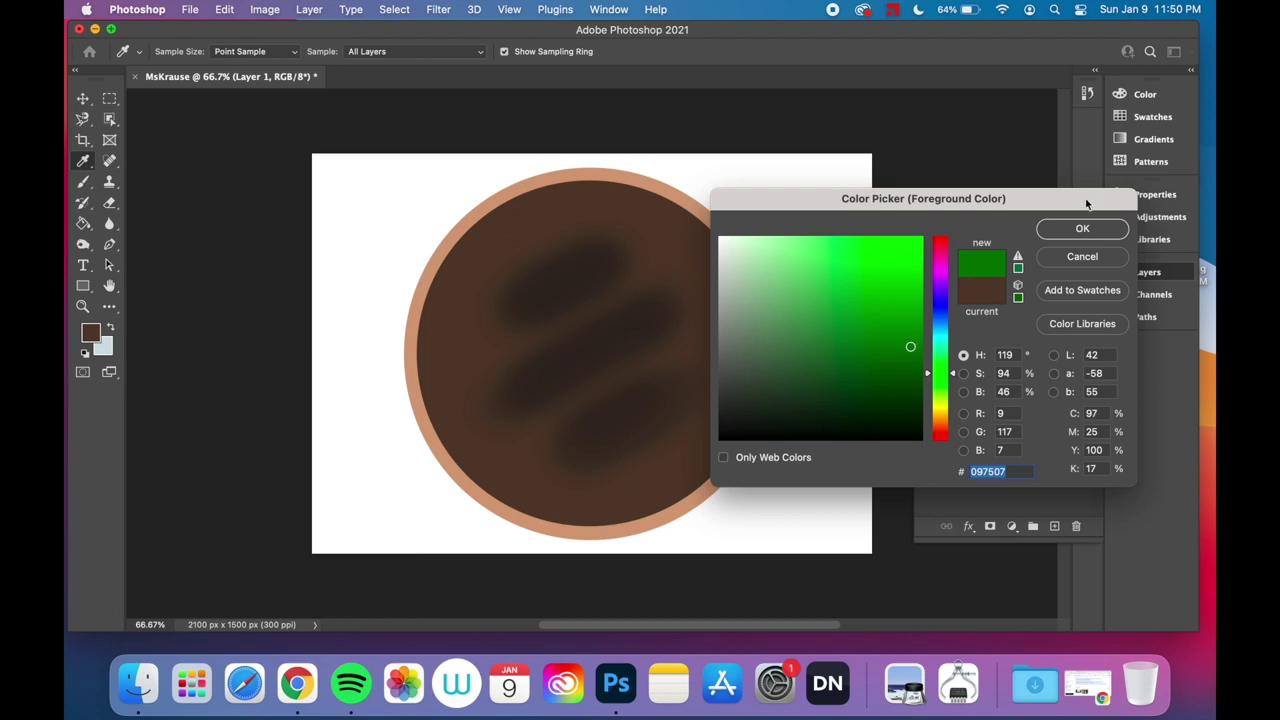
left_click(1066, 234)
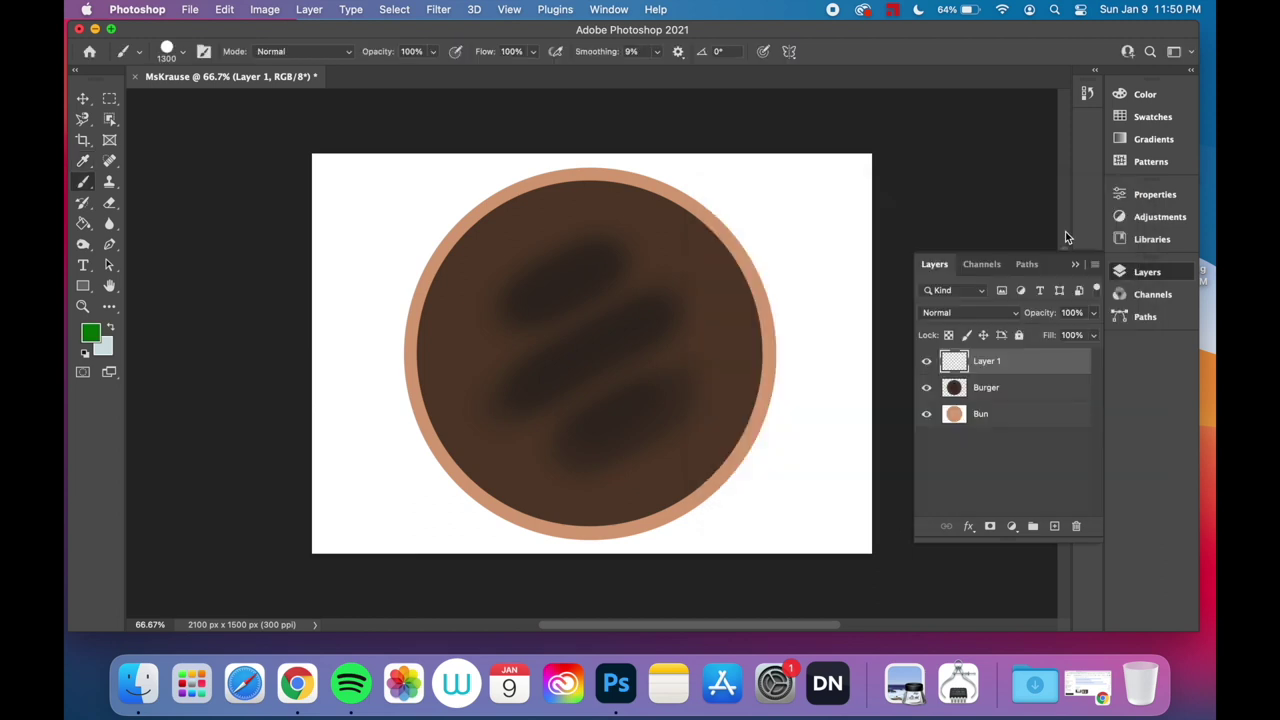
Draw a closed wavy green lettuce-leaf outline over the patty with an 80 px hard round brush
left_click(180, 55)
left_click(194, 100)
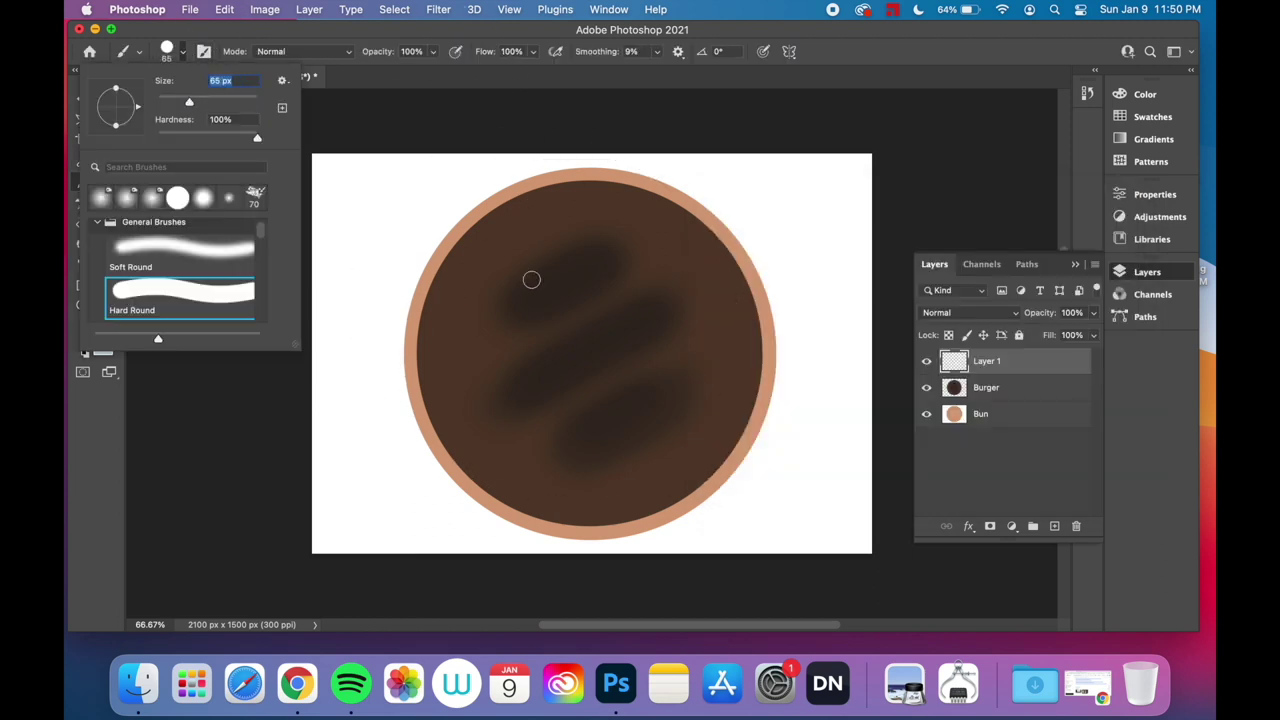
left_click(343, 113)
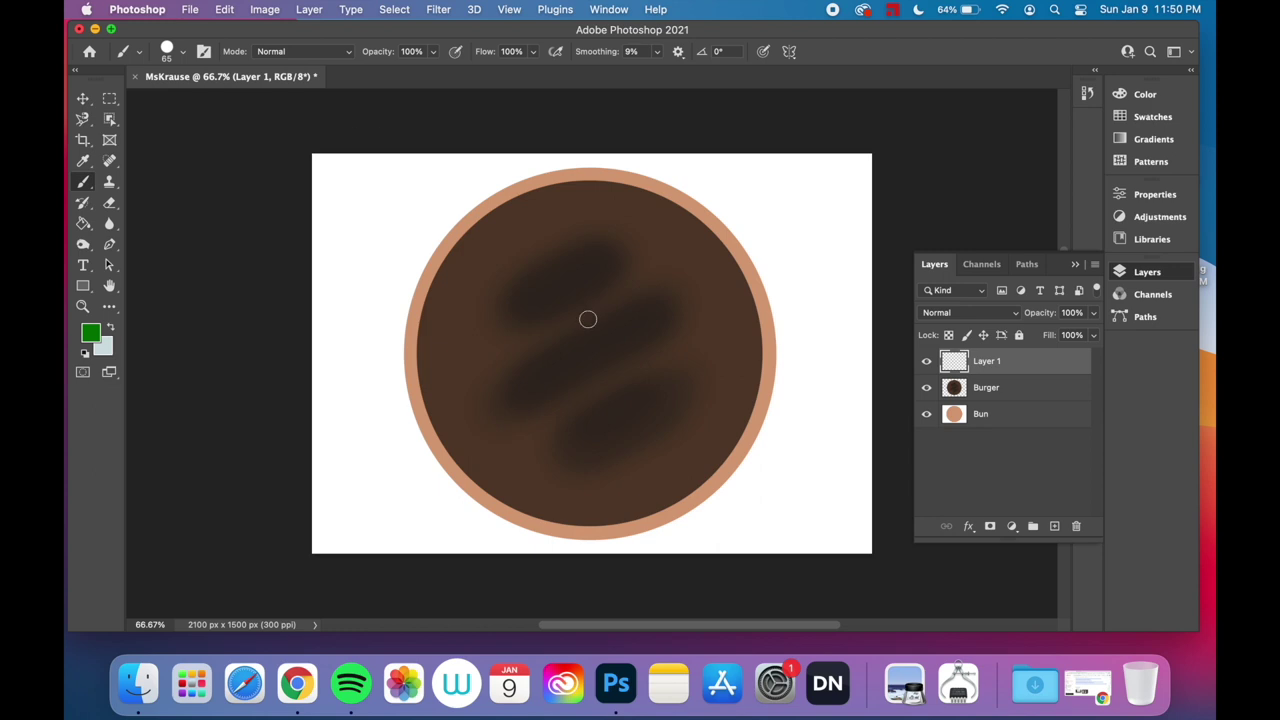
key("bracketright")
key("bracketright")
mouse_move(414, 460)
left_mouse_down()
mouse_move(450, 397)
mouse_move(477, 398)
mouse_move(488, 346)
mouse_move(507, 356)
mouse_move(528, 233)
mouse_move(547, 249)
mouse_move(591, 229)
mouse_move(608, 267)
mouse_move(641, 229)
mouse_move(667, 224)
mouse_move(671, 244)
mouse_move(735, 207)
mouse_move(732, 287)
mouse_move(771, 299)
mouse_move(749, 335)
mouse_move(747, 402)
mouse_move(711, 391)
mouse_move(719, 421)
mouse_move(698, 429)
mouse_move(654, 402)
mouse_move(621, 430)
mouse_move(565, 416)
mouse_move(460, 460)
mouse_move(410, 461)
left_mouse_up()
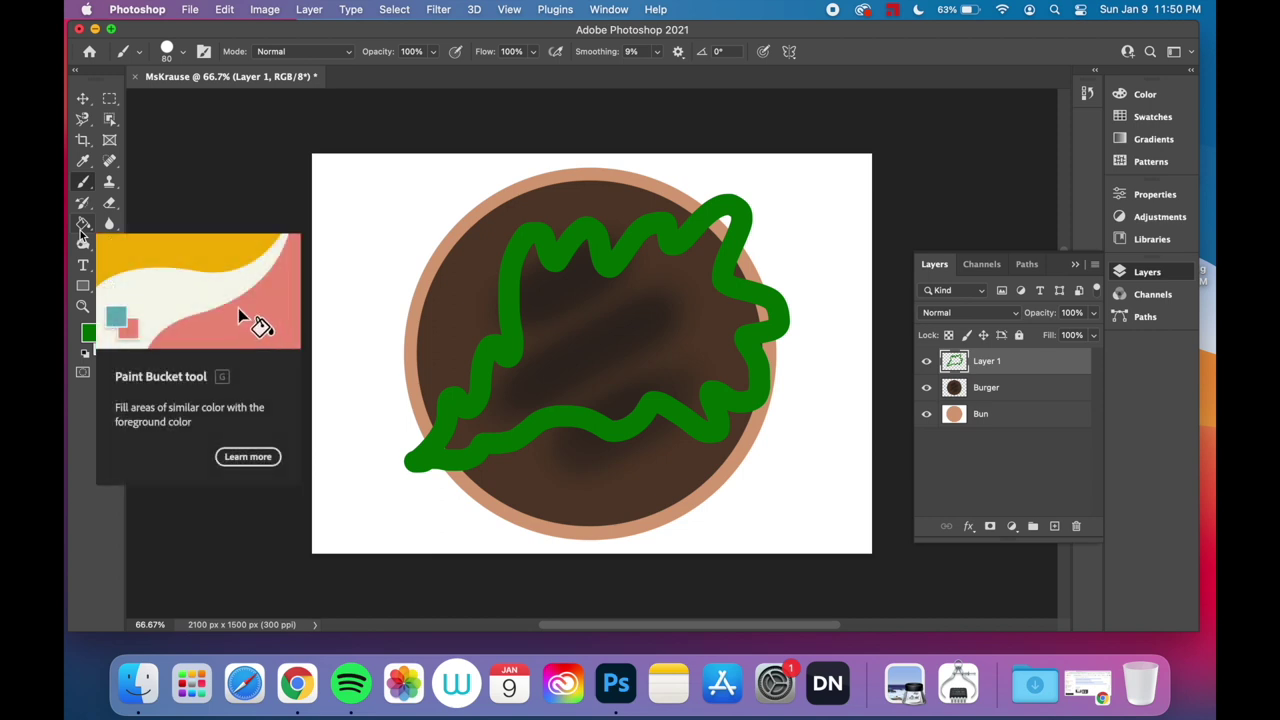
Fill the inside of the lettuce outline with green using the Paint Bucket
left_click(82, 231)
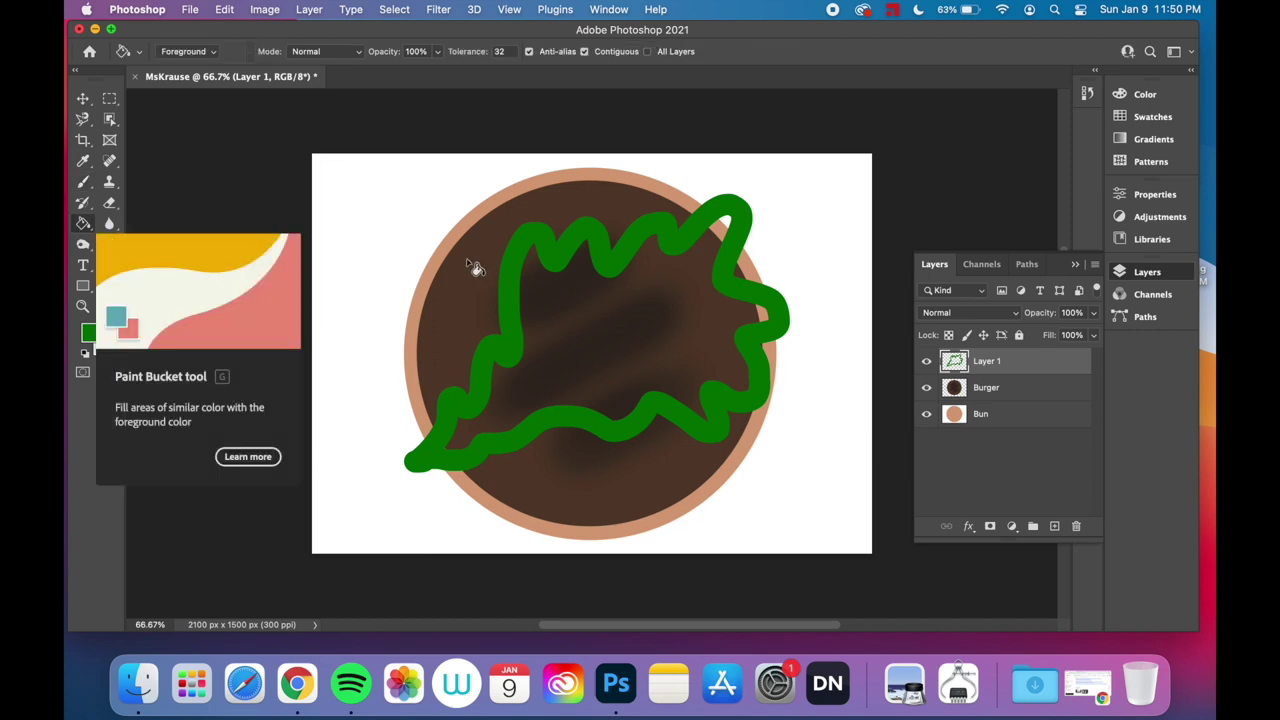
left_click(585, 319)
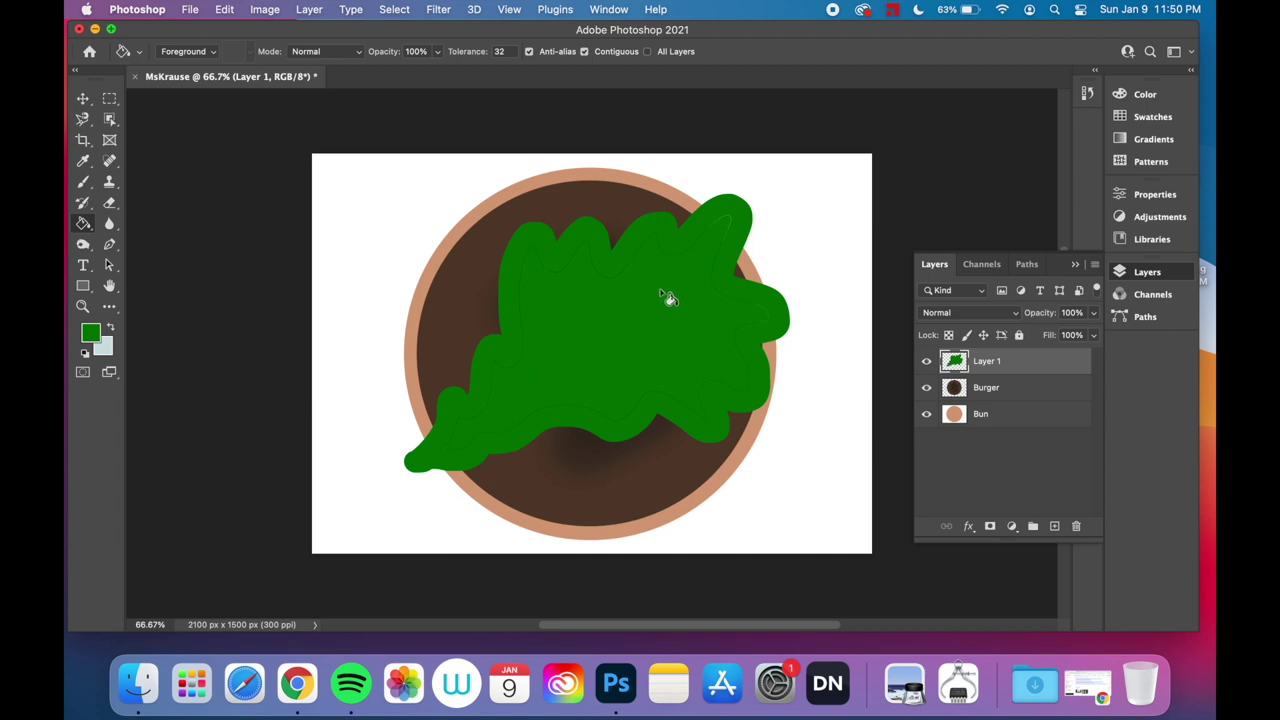
left_click(727, 228)
Scale the lettuce leaf up proportionally to about 103% with the transform controls
left_click(84, 99)
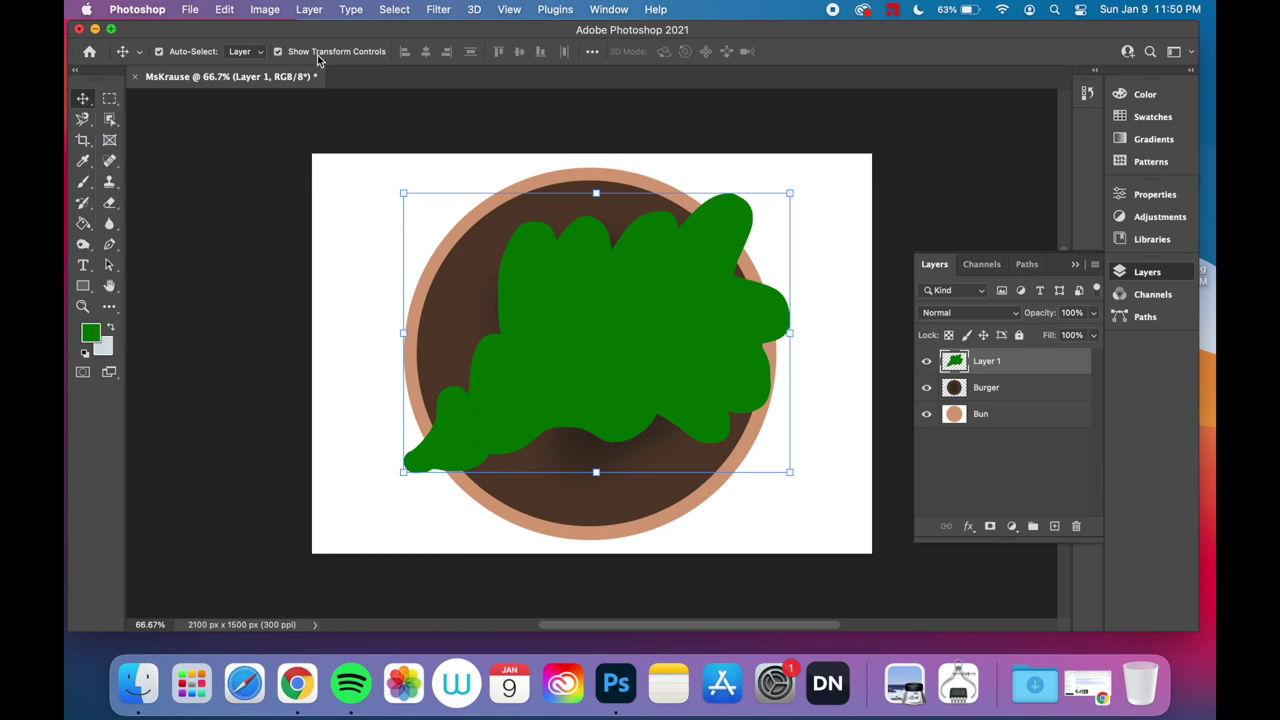
left_click(279, 52)
left_click(279, 52)
left_click_drag(754, 383, 783, 527)
left_click_drag(650, 432, 654, 408)
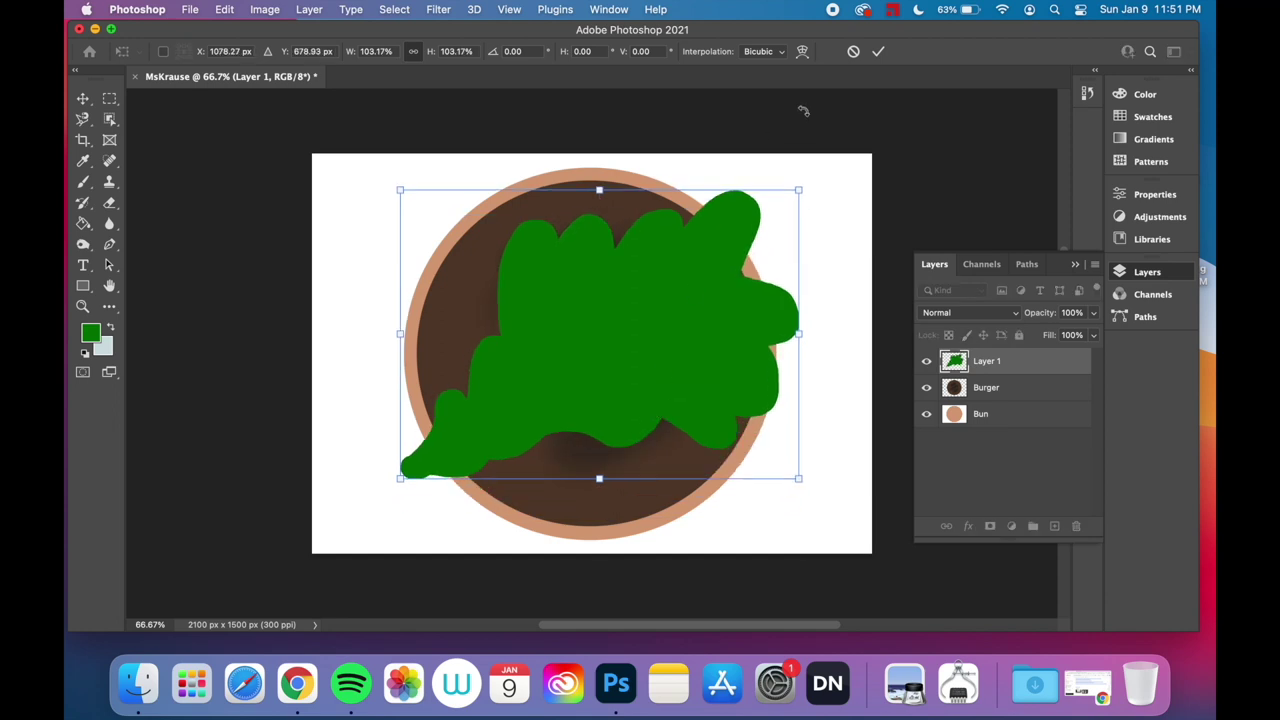
left_click(876, 55)
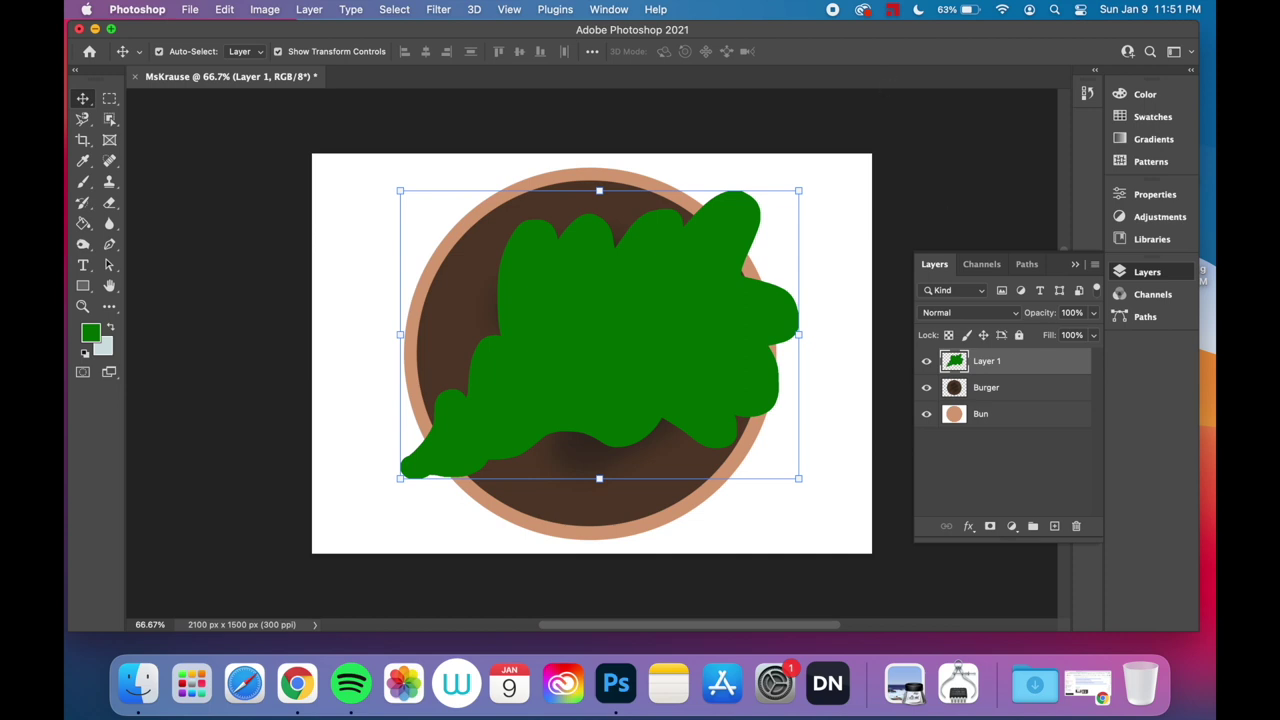
Rename the green leaf's layer Lettuce
double_click(988, 361)
type("Lettuce")
key("Return")
Add a new layer above Lettuce and set the Brush tool's foreground color to dark red
left_click(1055, 526)
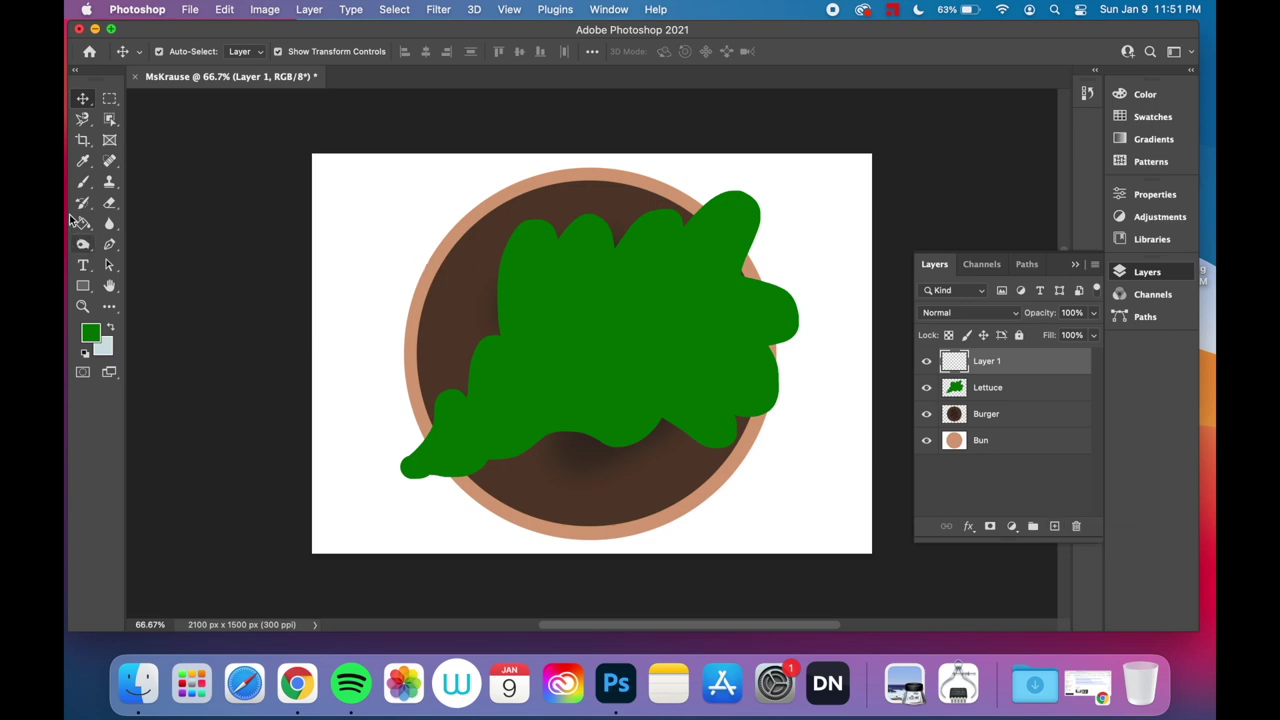
left_click(83, 184)
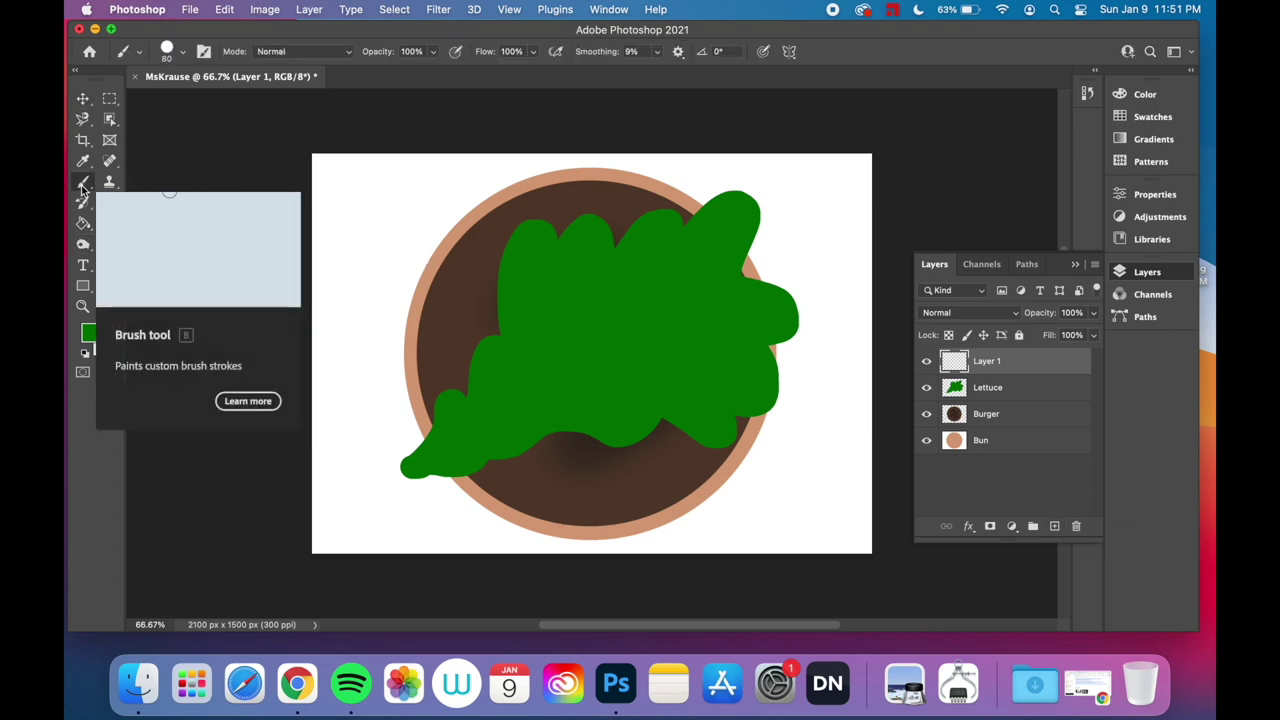
left_click(89, 332)
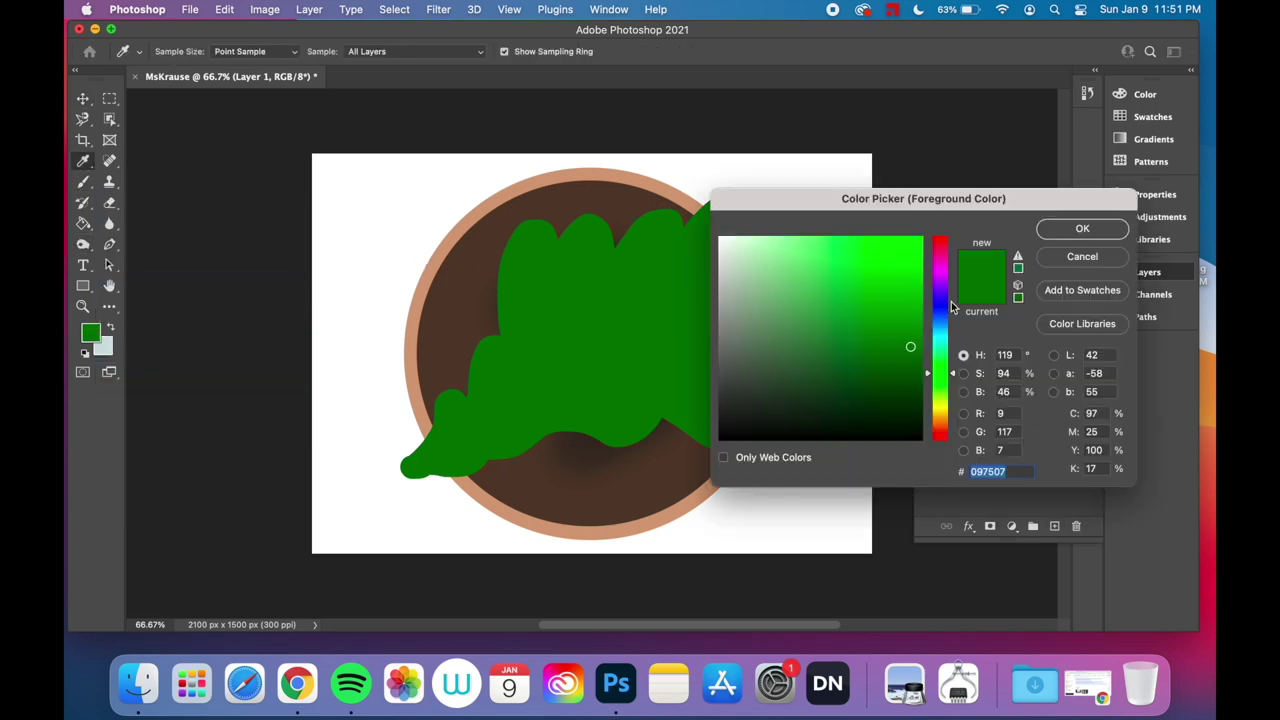
left_click(949, 244)
mouse_move(915, 282)
left_mouse_down()
mouse_move(904, 346)
mouse_move(911, 307)
left_mouse_up()
left_click(1040, 231)
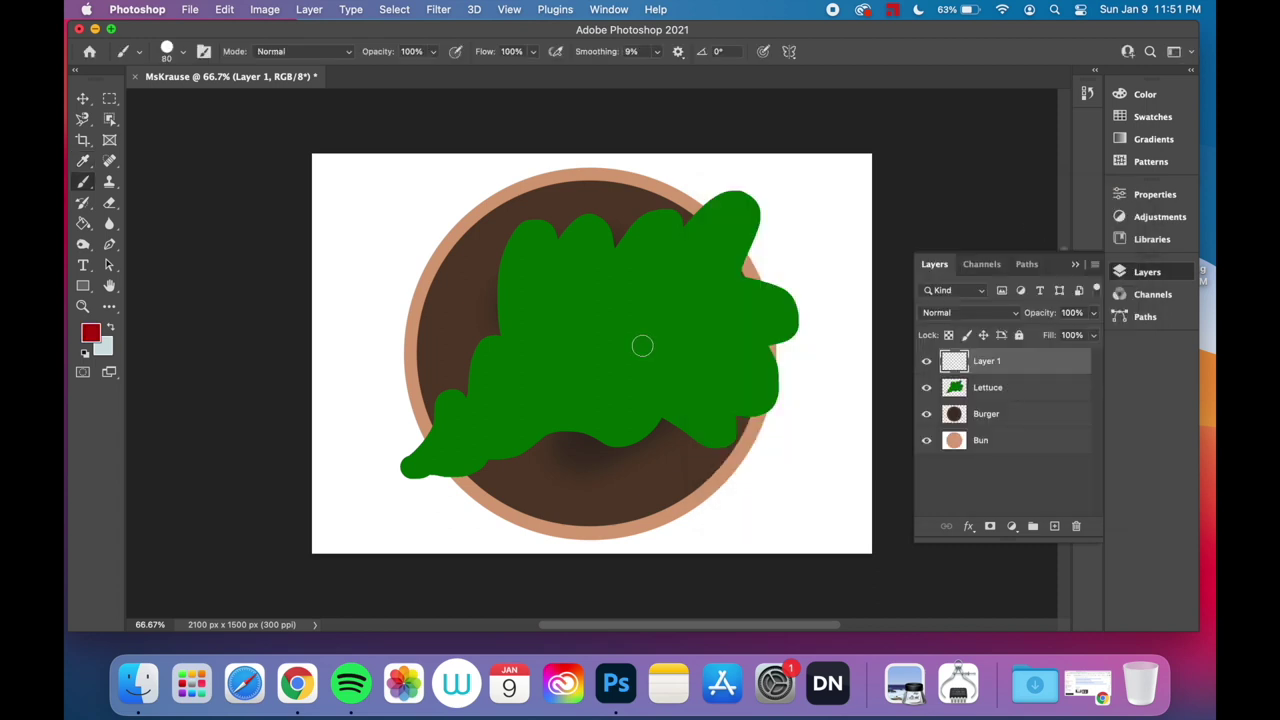
Stamp a 1000 px dark red tomato circle over the center of the burger
key("bracketright")
key("bracketright")
key("bracketright")
key("bracketright")
key("bracketright")
key("bracketright")
key("bracketright")
key("bracketright")
key("bracketright")
key("bracketright")
key("bracketright")
key("bracketright")
key("bracketright")
key("bracketright")
key("bracketright")
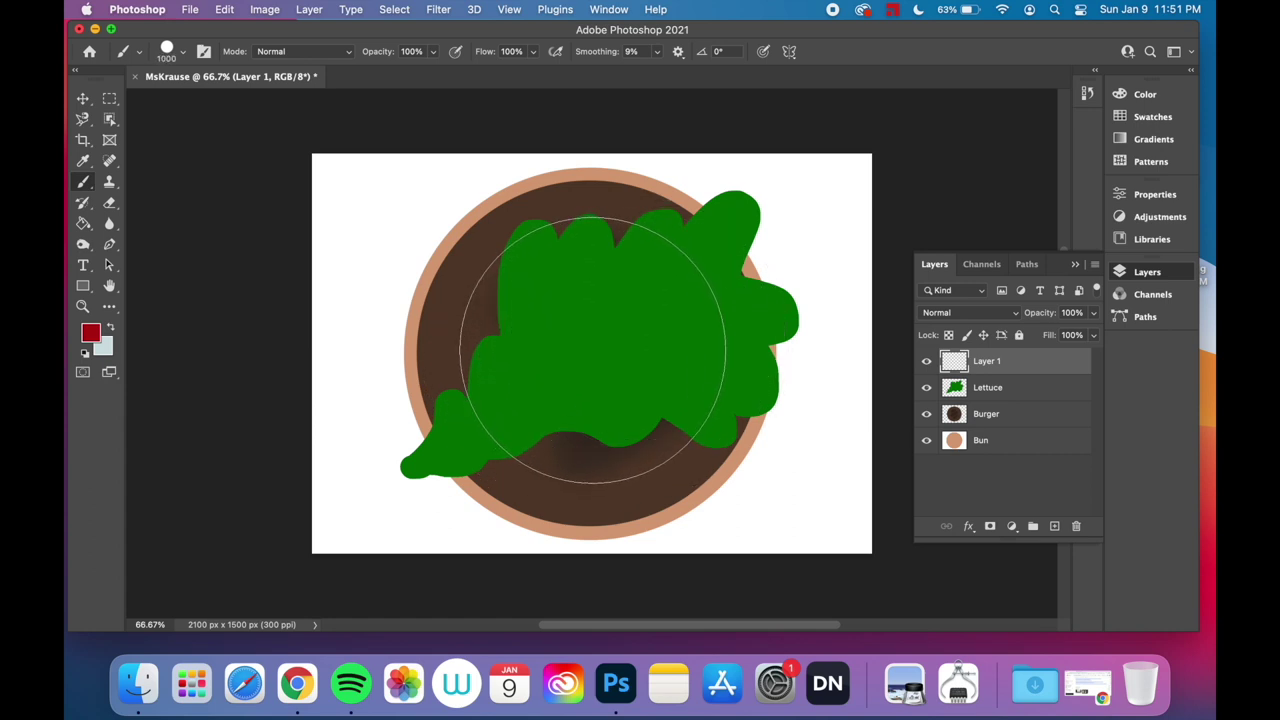
left_click(593, 357)
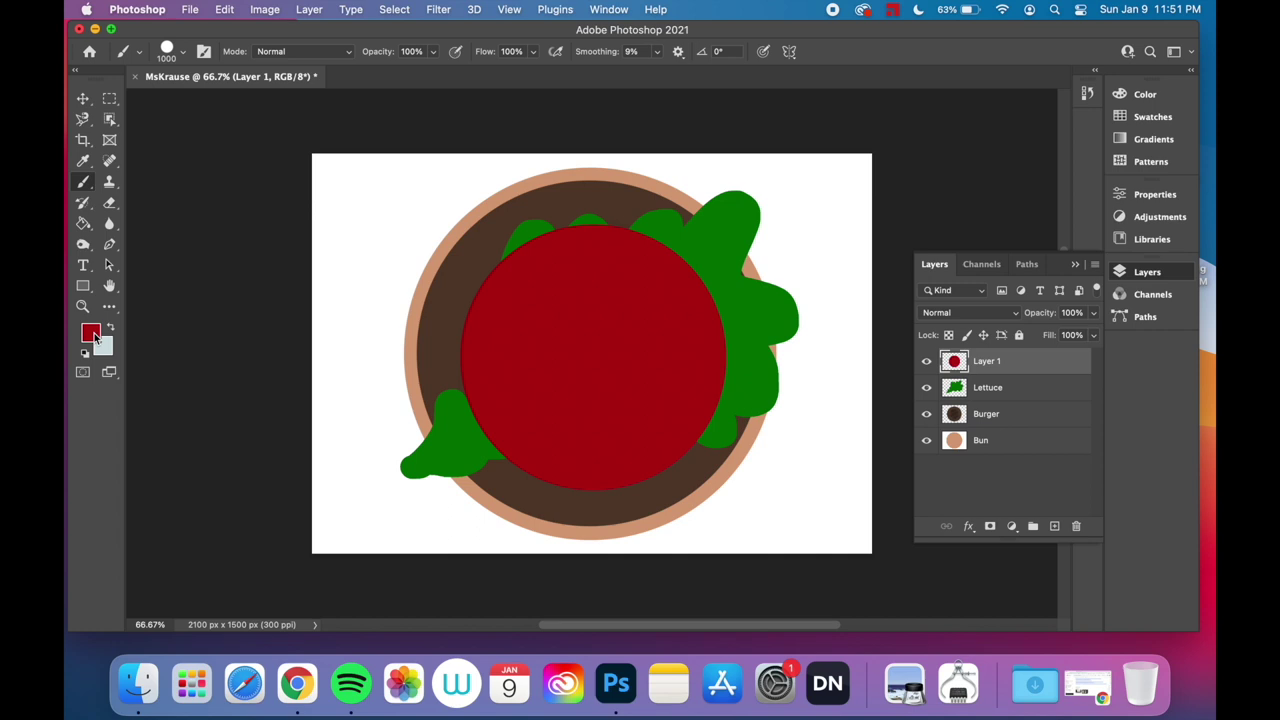
Stamp a 900 px lighter red (#bb2738) circle centered inside the dark red tomato circle
left_click(91, 334)
left_click_drag(880, 298, 880, 291)
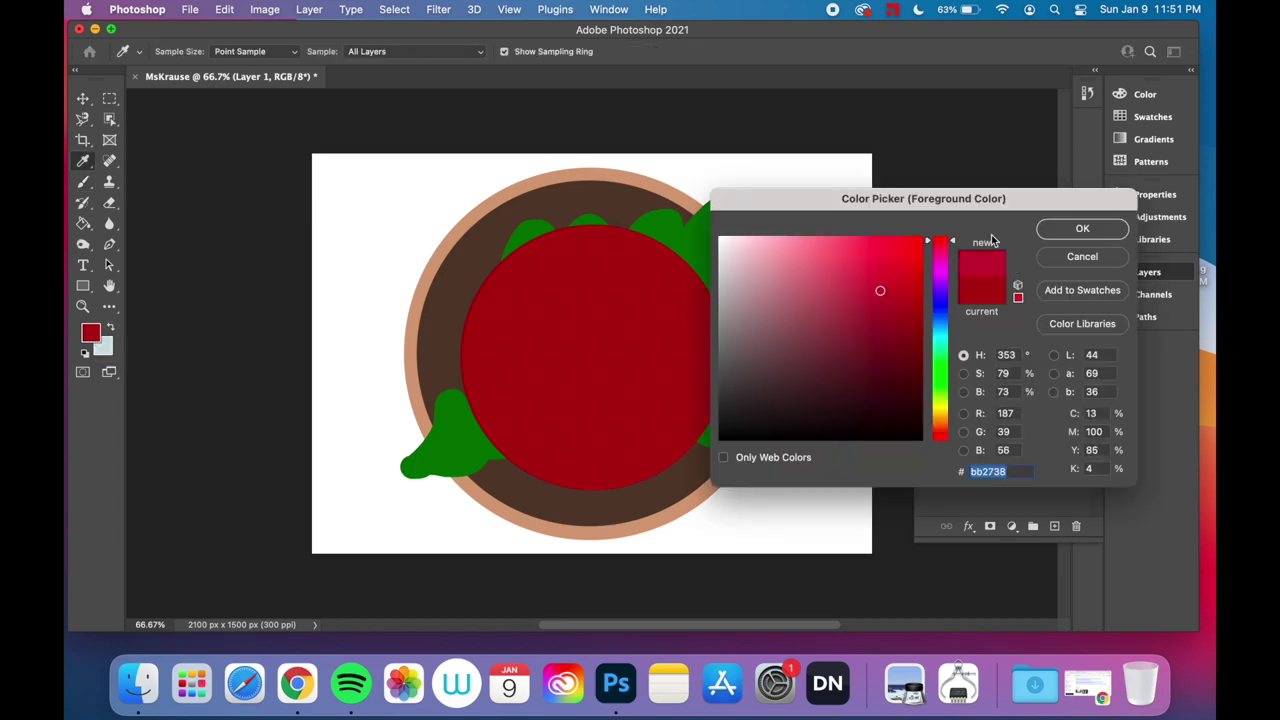
left_click(1082, 229)
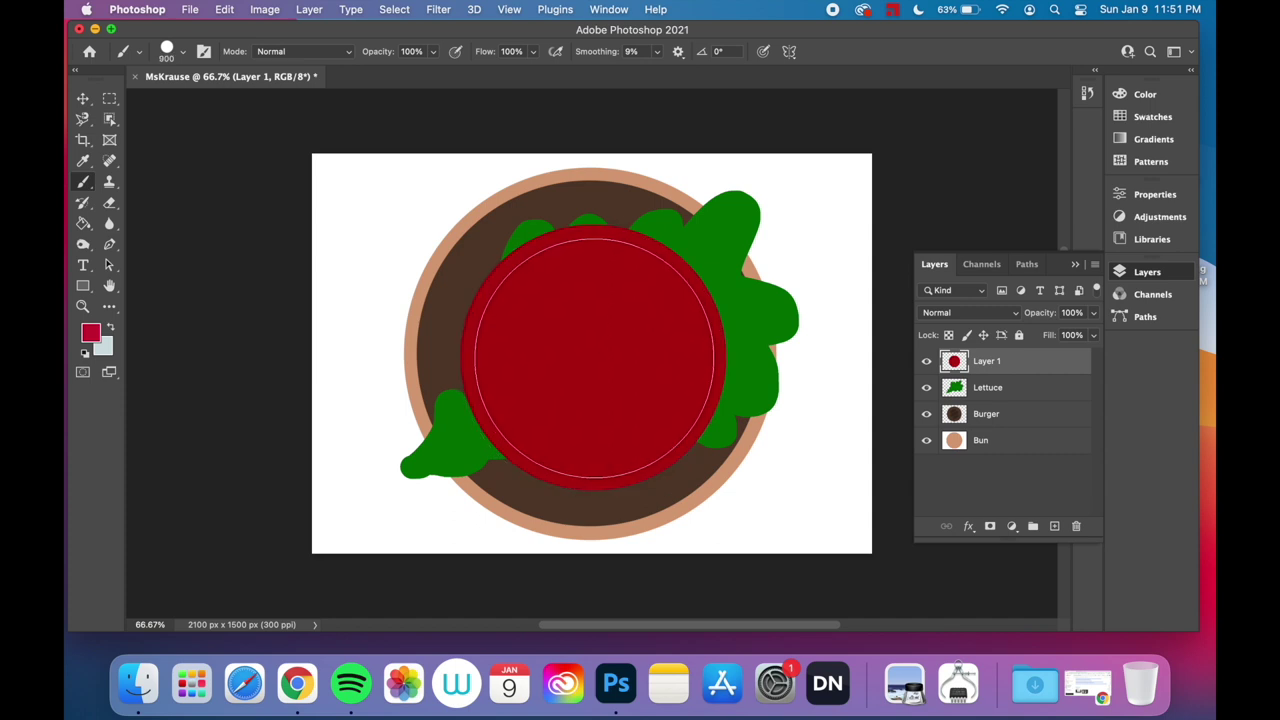
left_click(595, 358)
key("super+z")
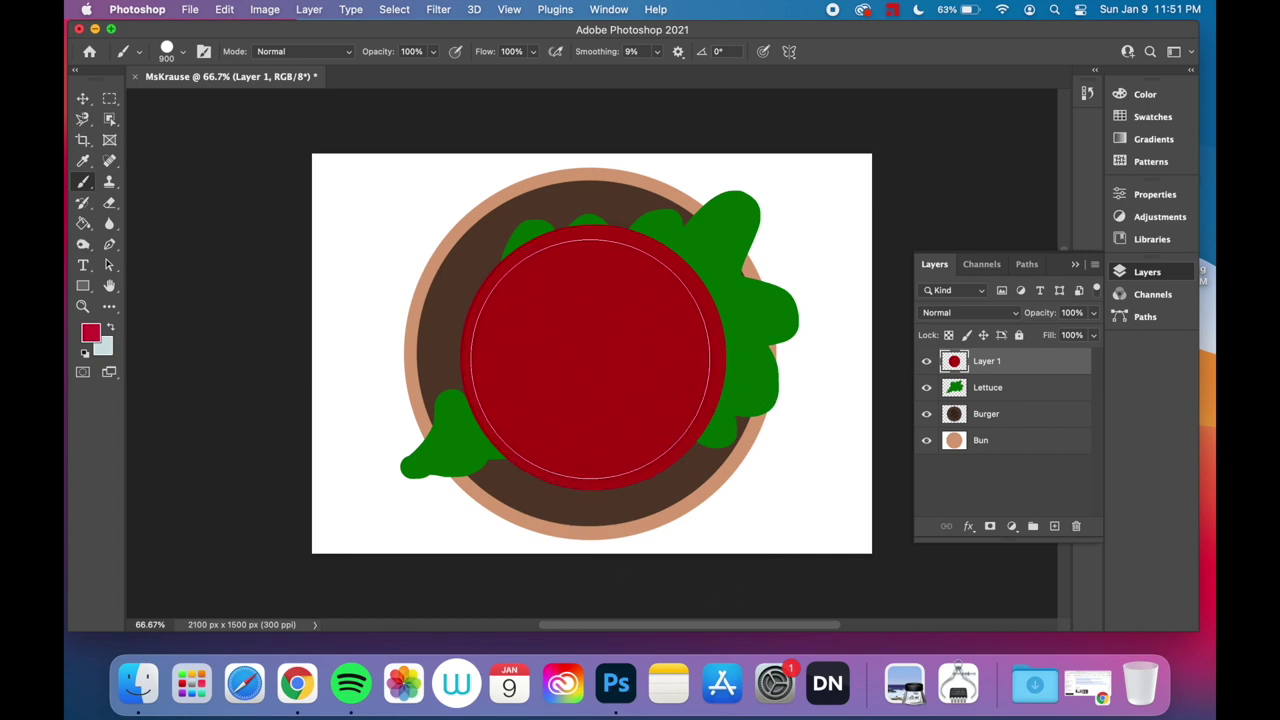
left_click(592, 358)
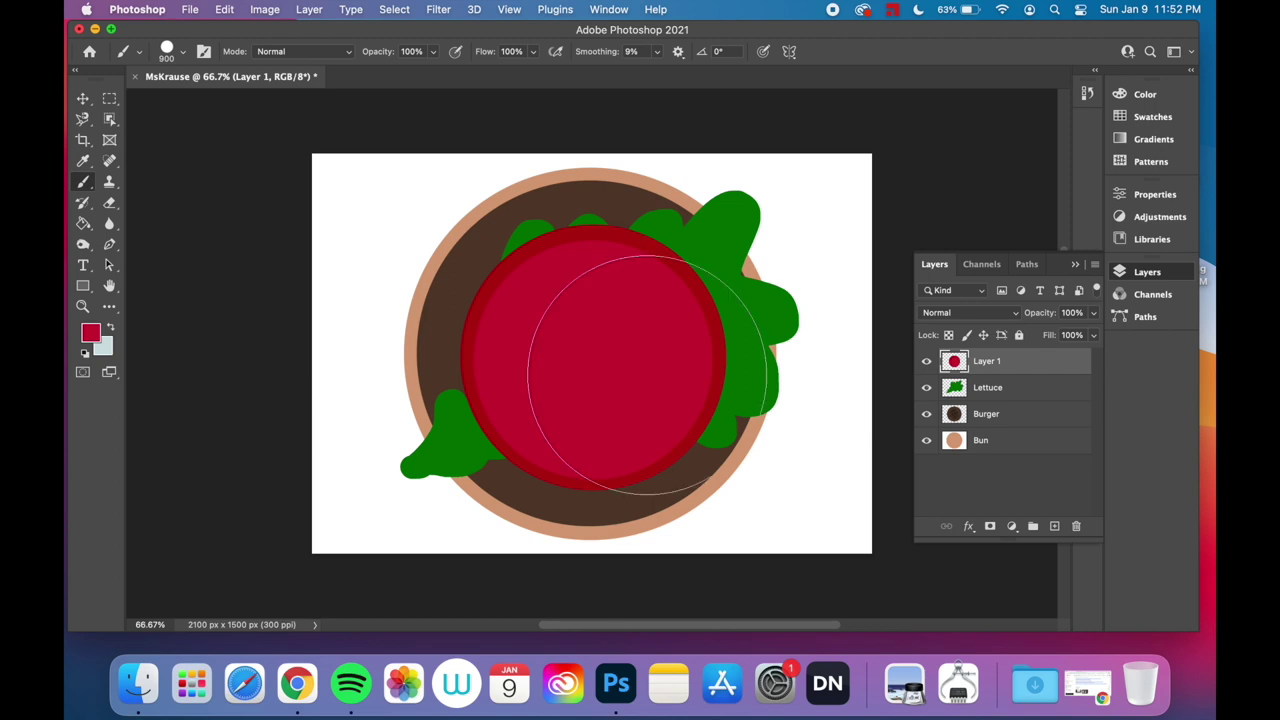
Reduce the brush size to 60 px and sample the dark red of the tomato's rim as the foreground color
key("bracketleft")
key("bracketleft")
key("bracketleft")
key("bracketleft")
key("bracketleft")
key("bracketleft")
key("bracketleft")
key("bracketleft")
key("bracketleft")
key("bracketleft")
key("bracketleft")
key("bracketleft")
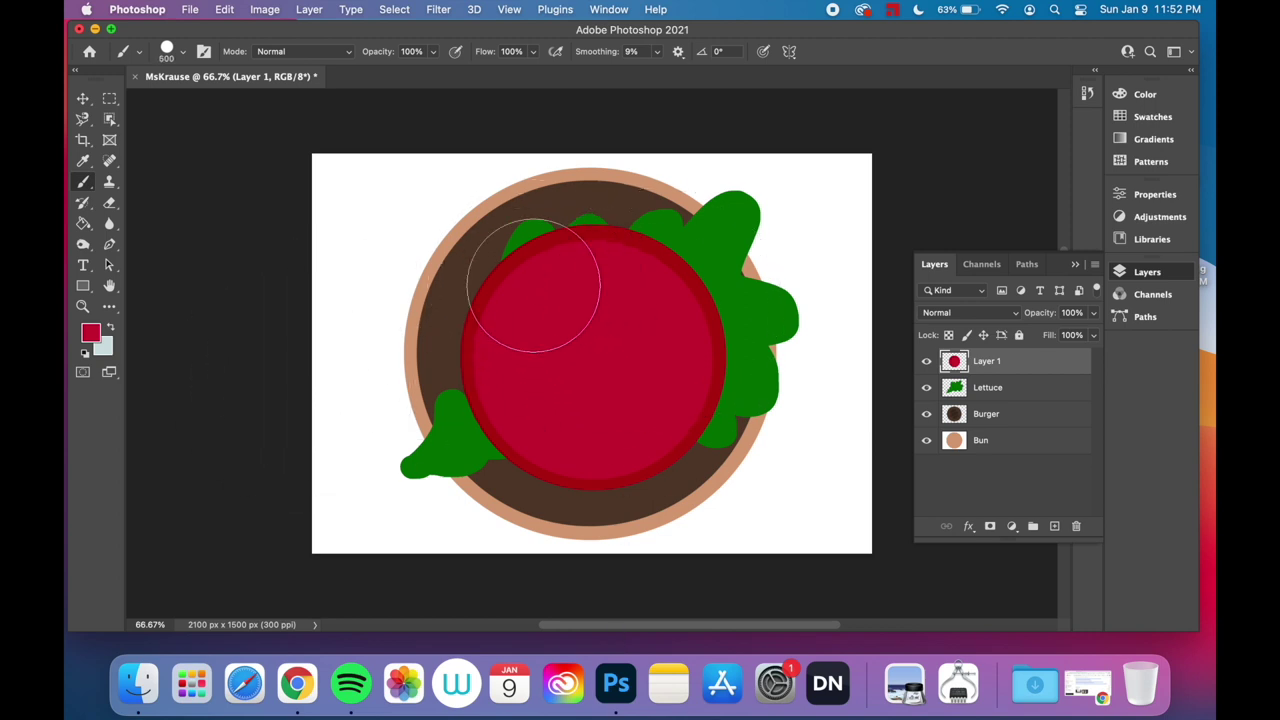
key("bracketleft")
key("bracketleft")
key("i")
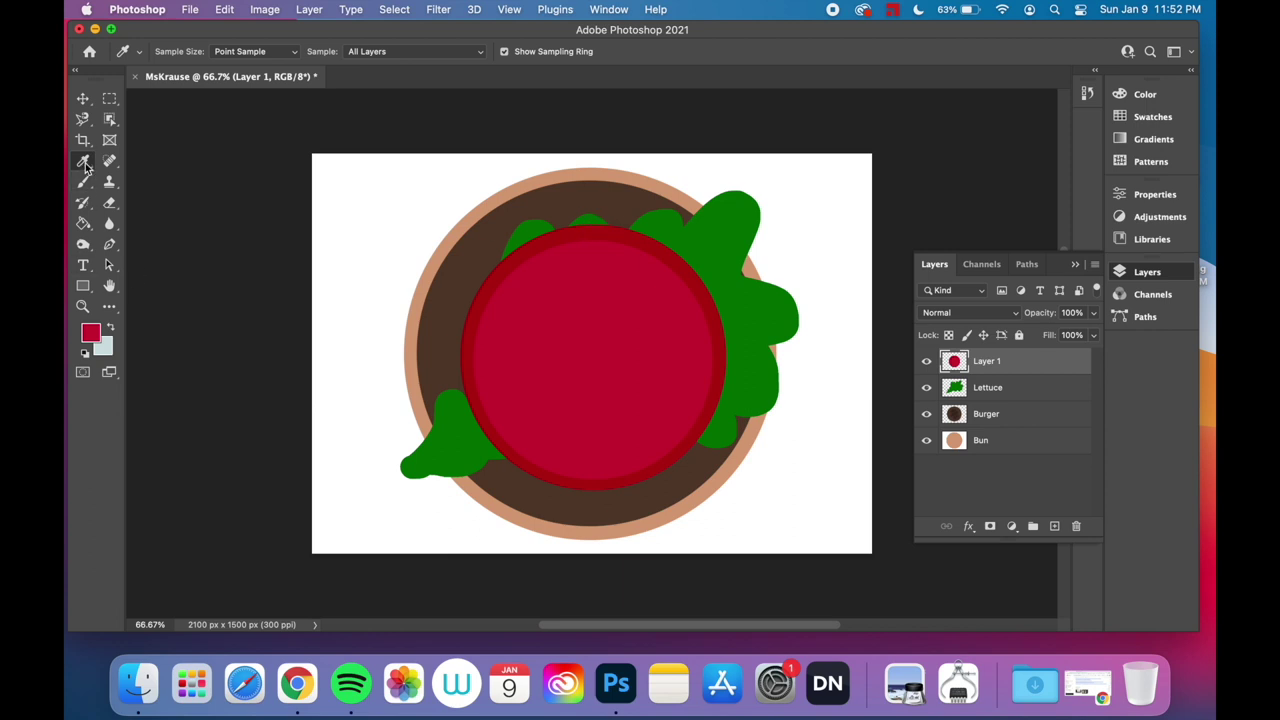
left_click(589, 226)
key("b")
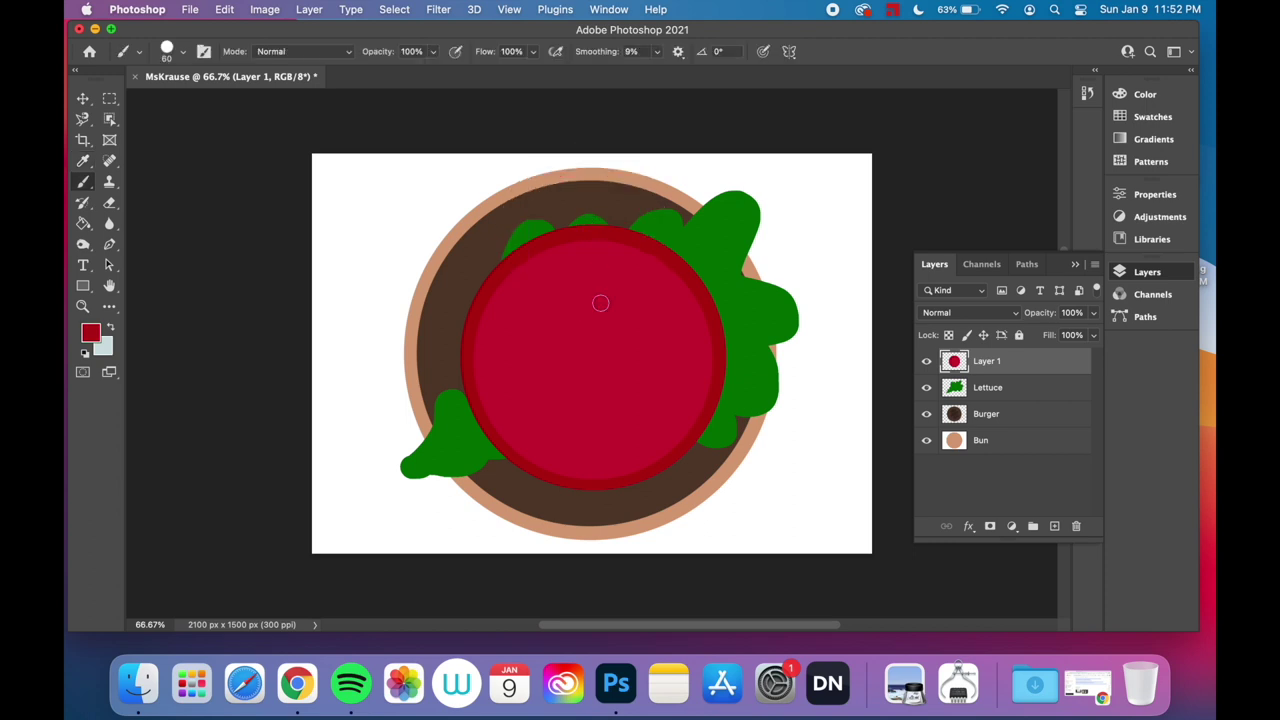
Paint four straight dark red lines across the tomato through its center, dividing it into eight wedges
left_click(592, 244)
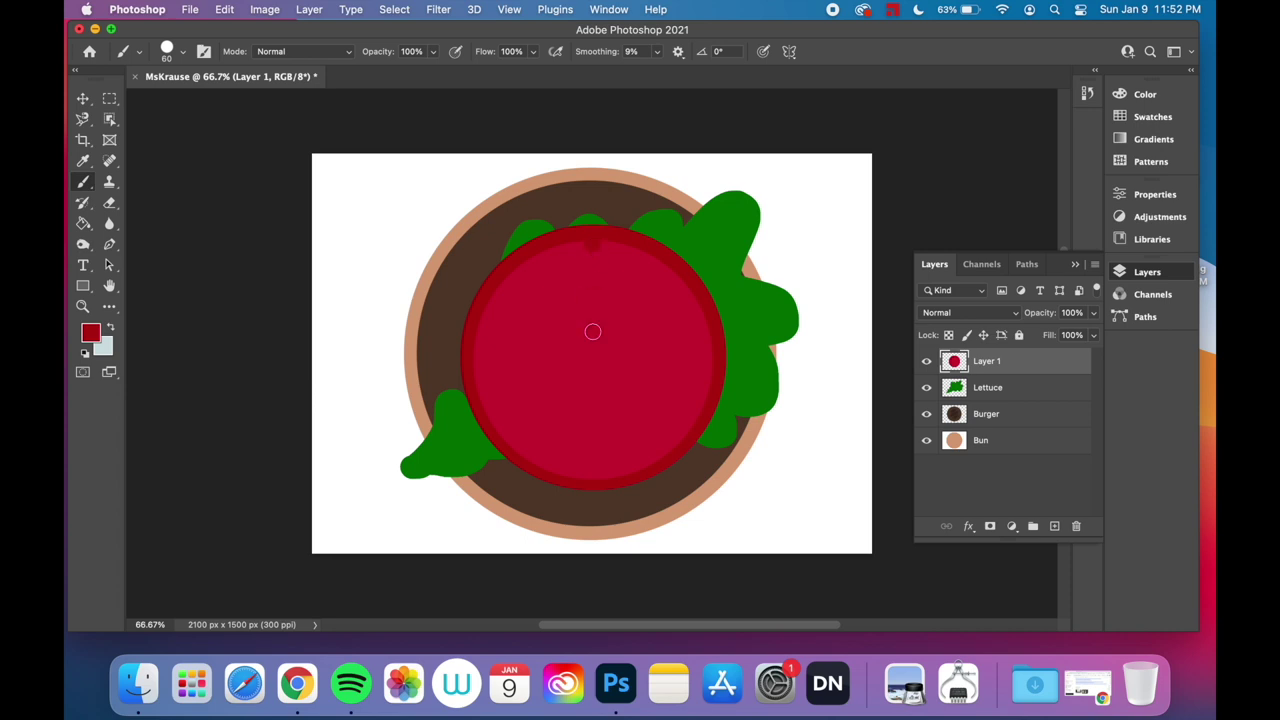
left_click(600, 479, "shift")
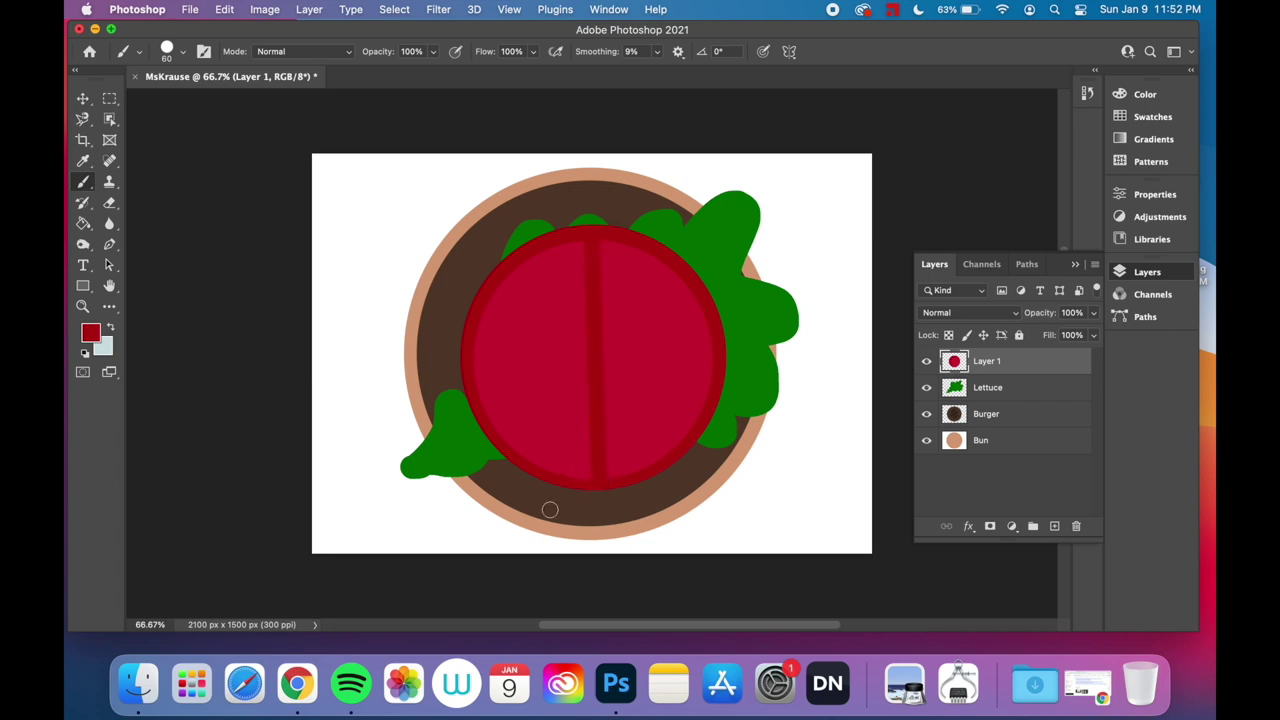
left_click(472, 361)
left_click(712, 350, "shift")
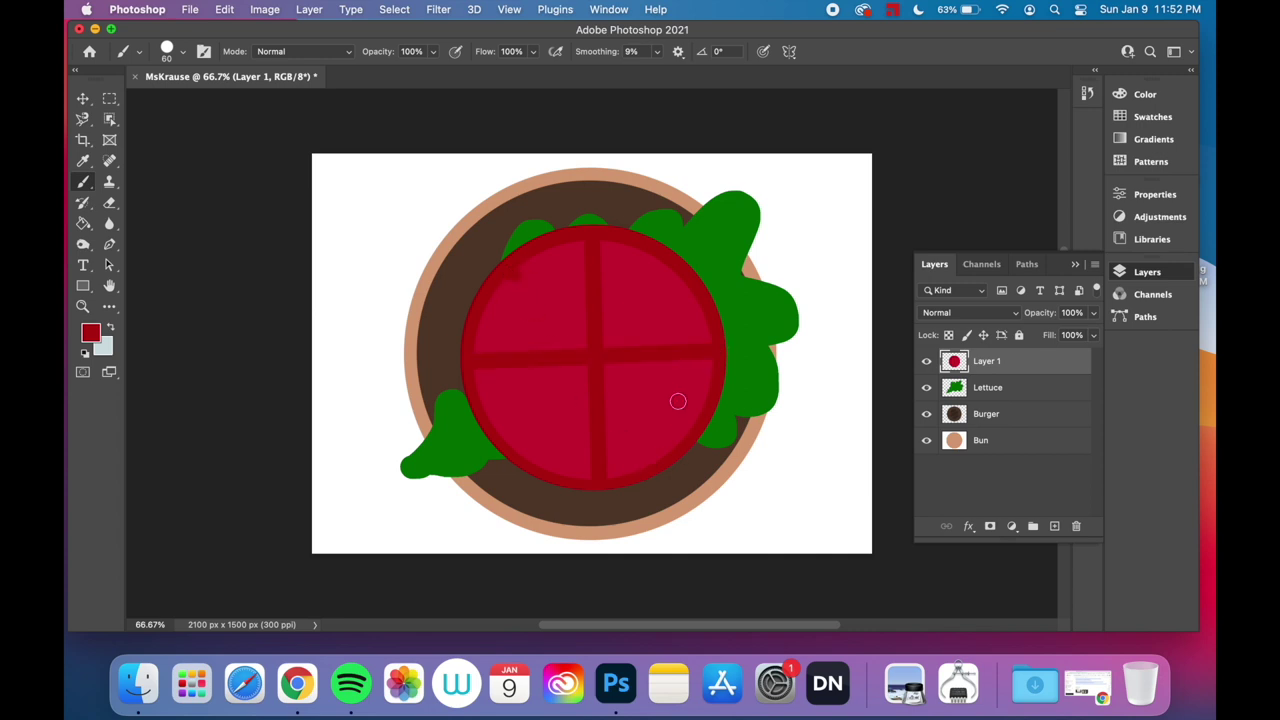
left_click(682, 438, "shift")
left_click(675, 276)
left_click(505, 442, "shift")
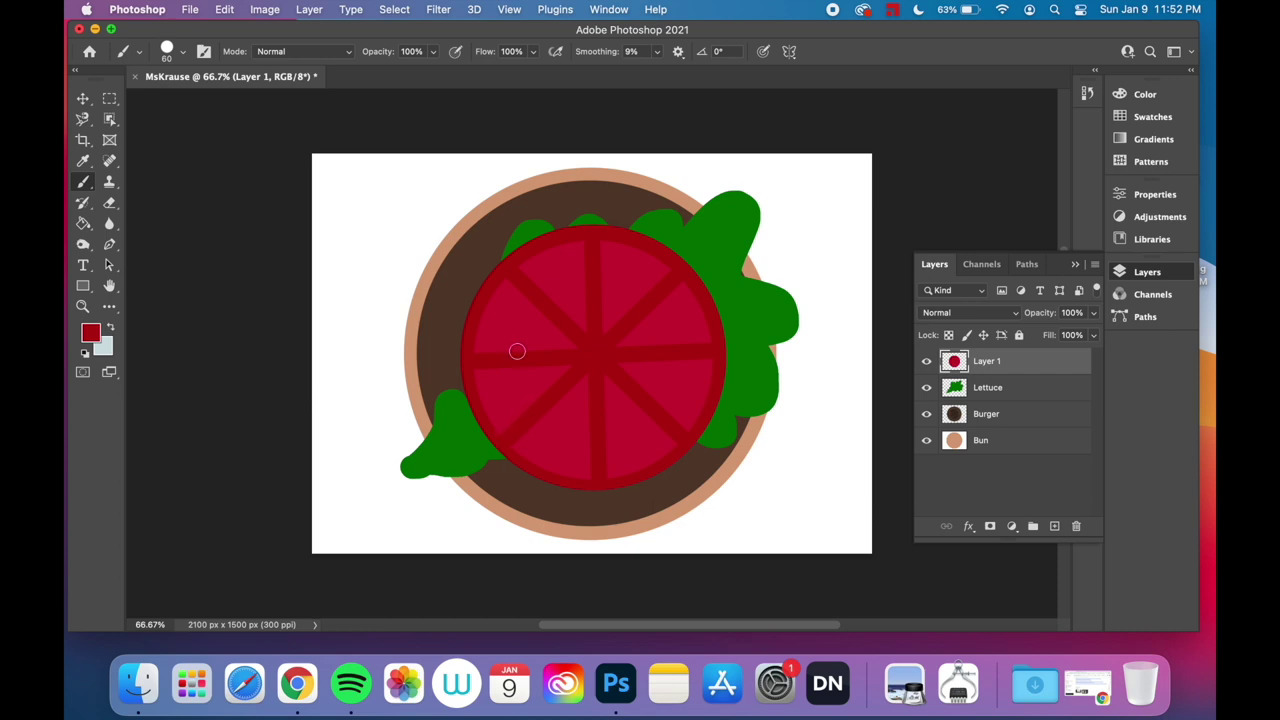
Paint irregular dark red blobs inside each of the tomato's eight wedges
mouse_move(502, 307)
left_mouse_down()
mouse_move(506, 326)
mouse_move(536, 340)
left_mouse_up()
mouse_move(558, 258)
left_mouse_down()
mouse_move(566, 290)
mouse_move(626, 271)
mouse_move(614, 291)
mouse_move(663, 326)
left_mouse_up()
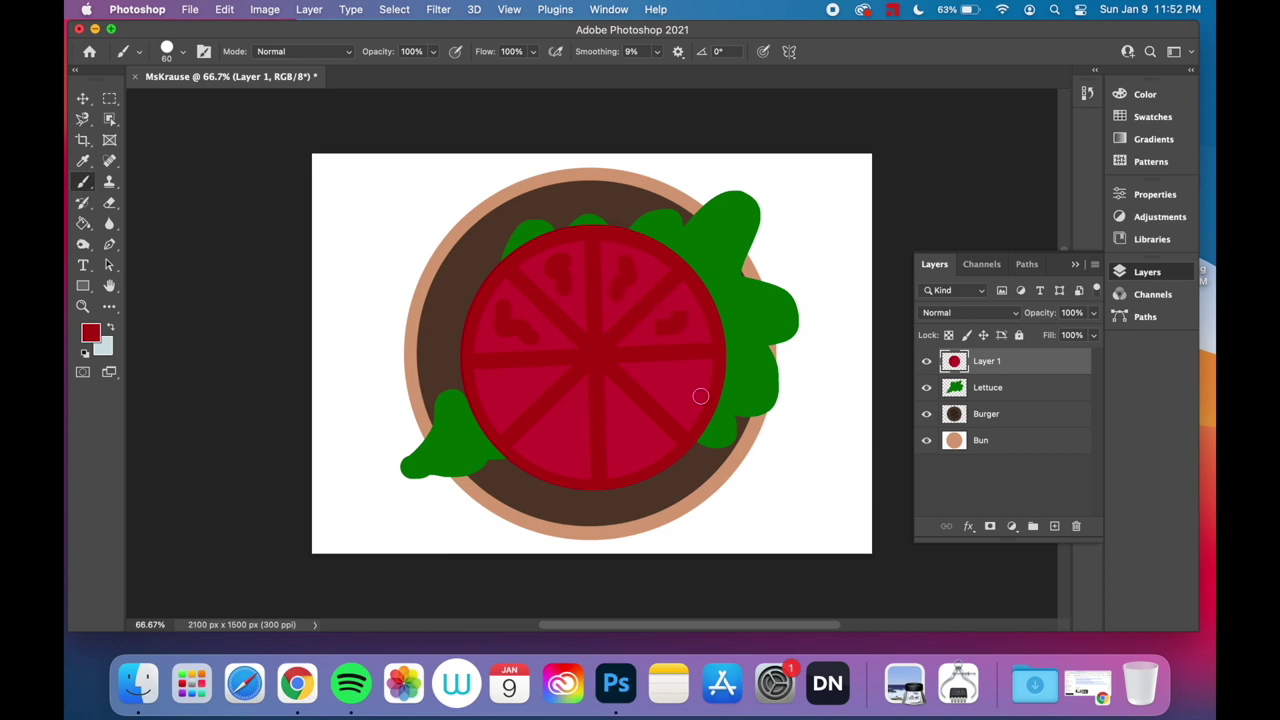
mouse_move(689, 380)
left_mouse_down()
mouse_move(680, 394)
mouse_move(660, 380)
mouse_move(661, 396)
left_mouse_up()
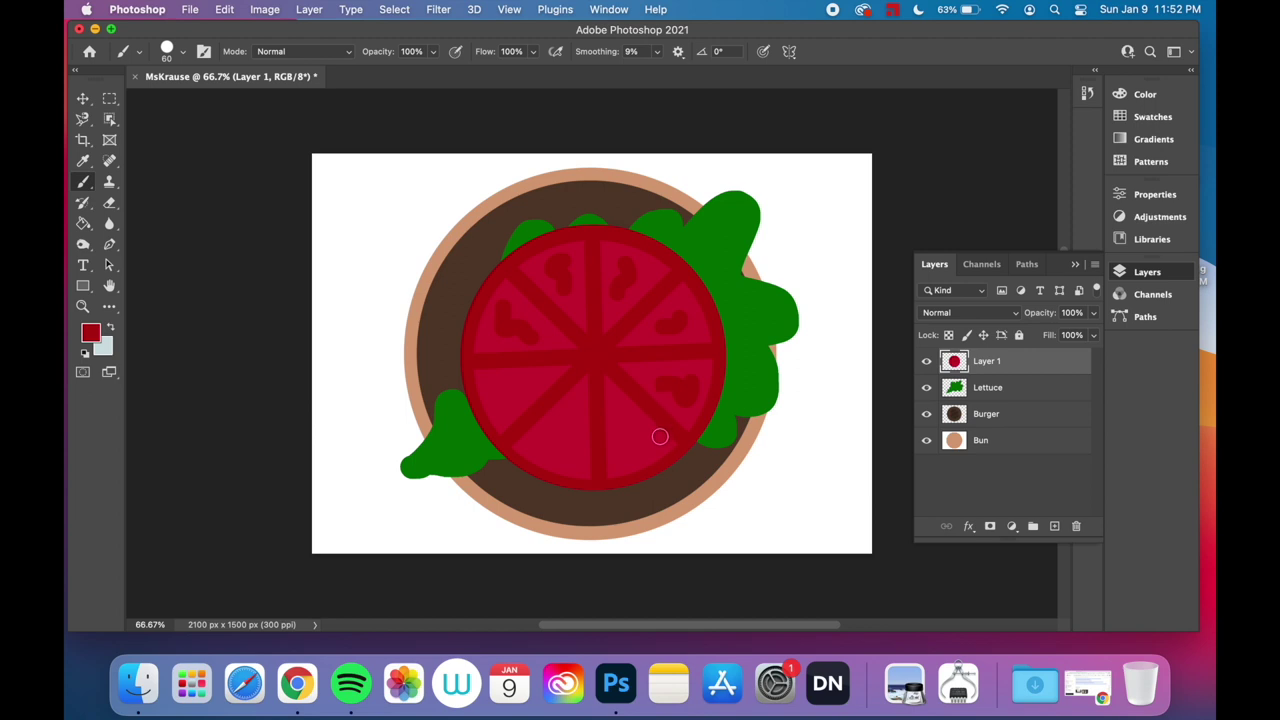
mouse_move(647, 447)
left_mouse_down()
mouse_move(620, 417)
mouse_move(571, 451)
mouse_move(548, 442)
mouse_move(569, 417)
mouse_move(494, 383)
mouse_move(521, 383)
left_mouse_up()
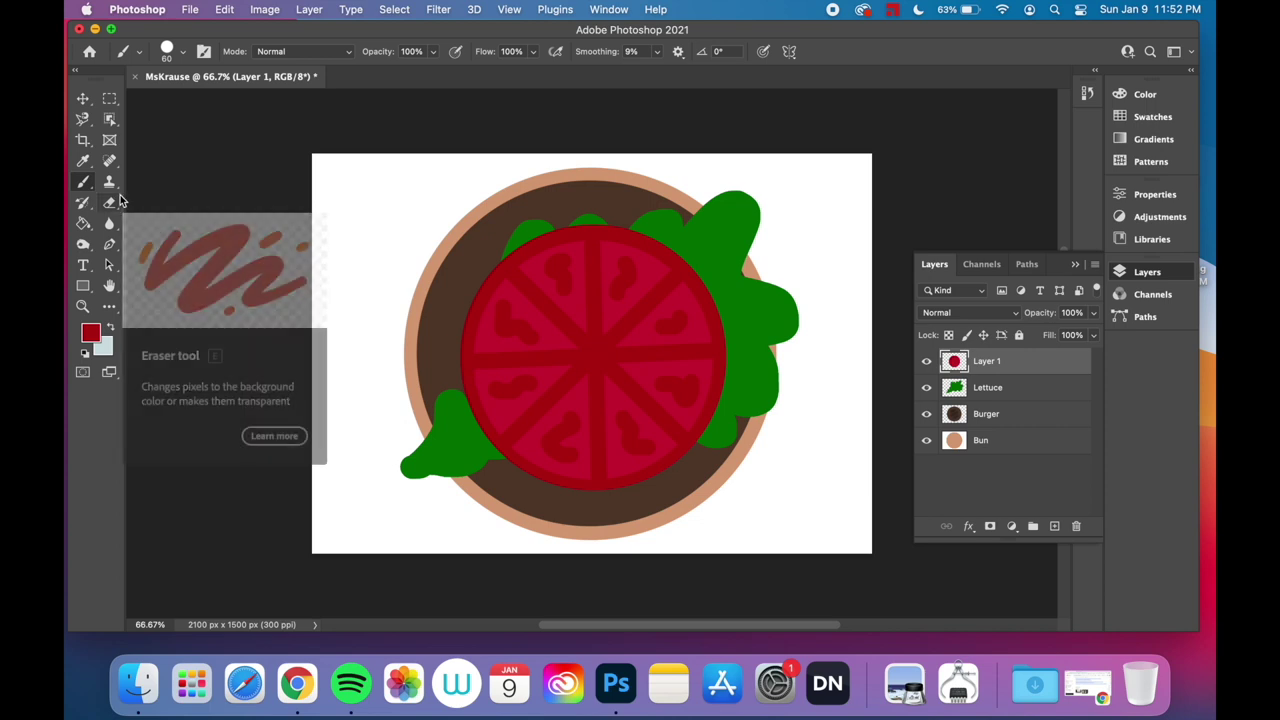
Switch to the Mixer Brush tool and set its Mix to 54%, keeping the soft round tip
left_click(81, 185)
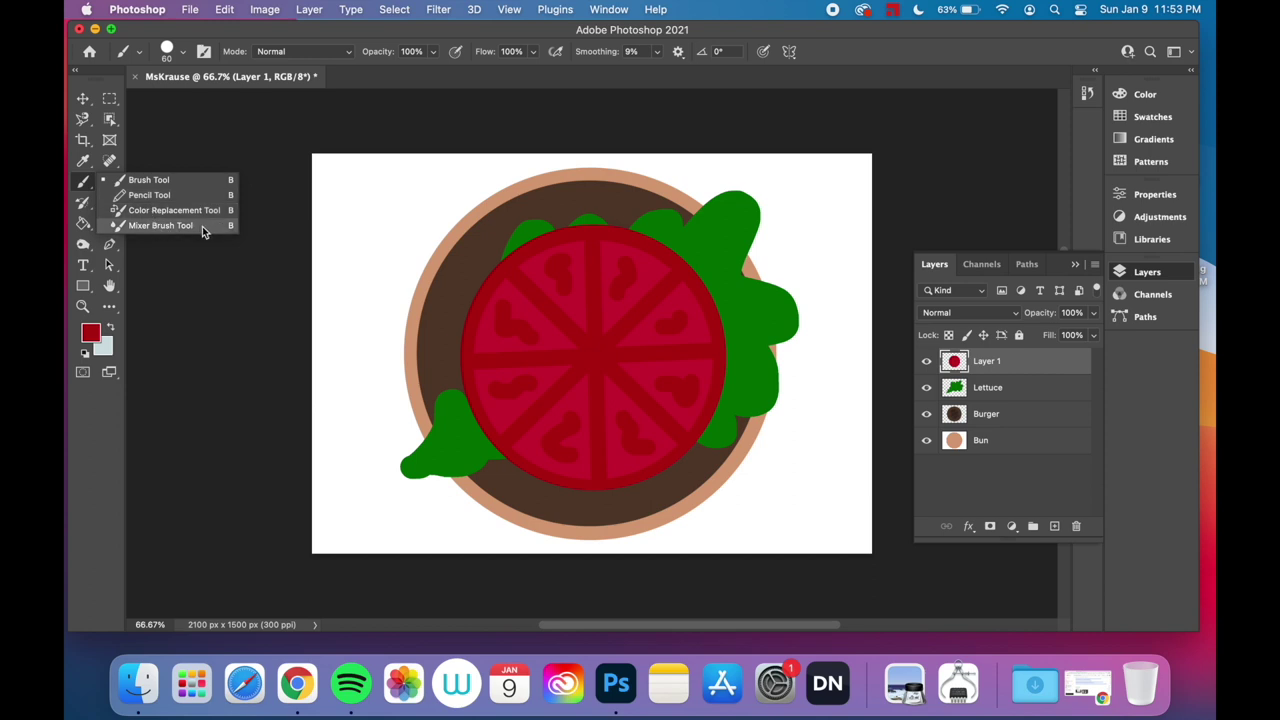
left_click(160, 225)
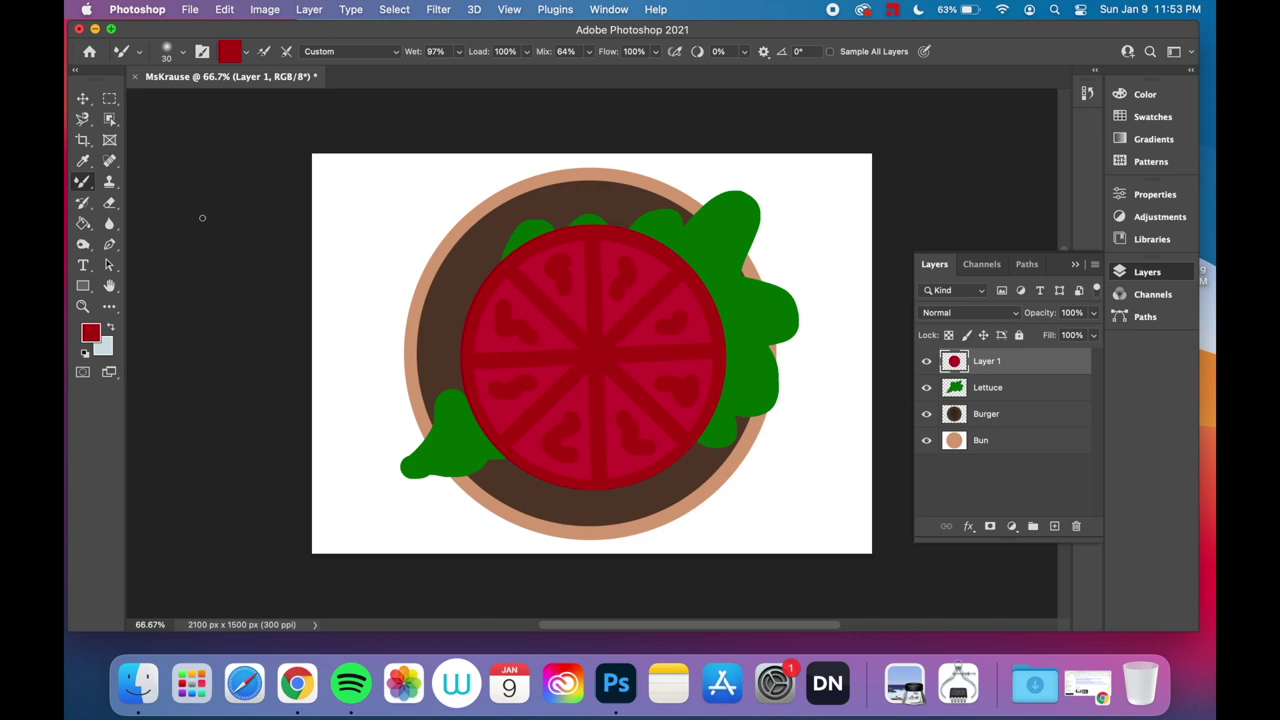
left_click(183, 52)
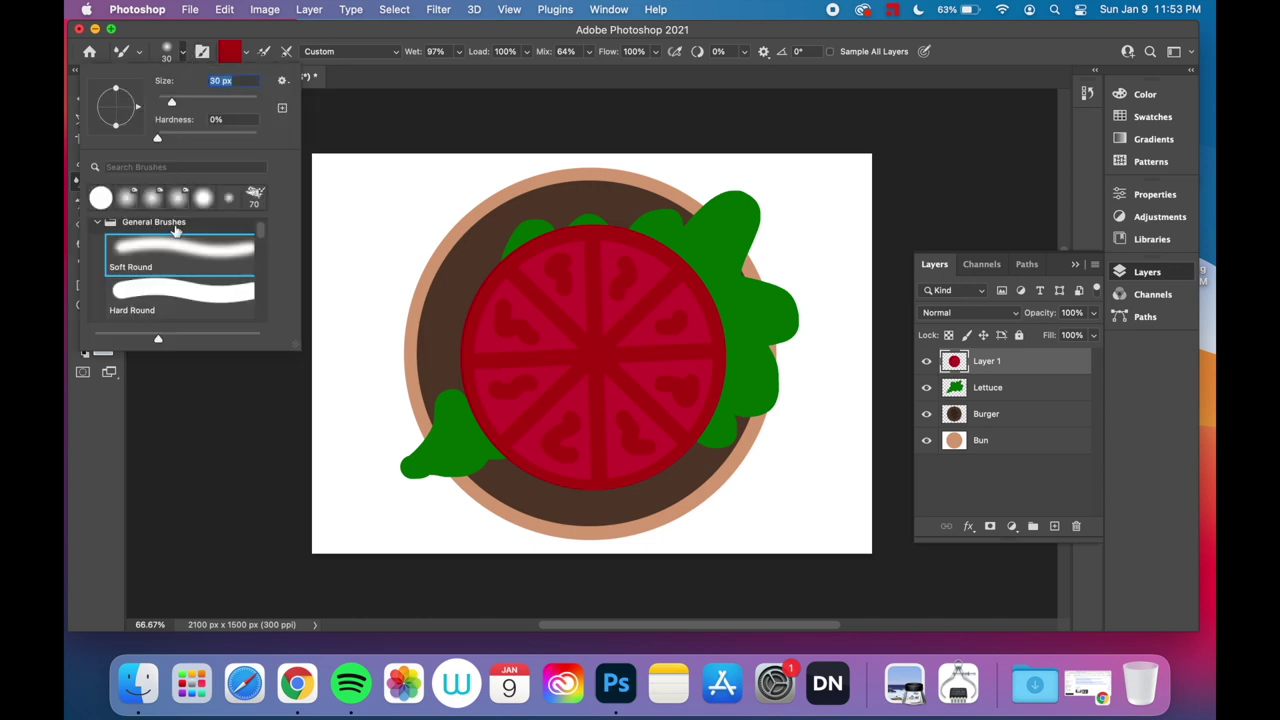
scroll(176, 232, "down", 3)
scroll(177, 273, "down", 5)
scroll(180, 290, "up", 6)
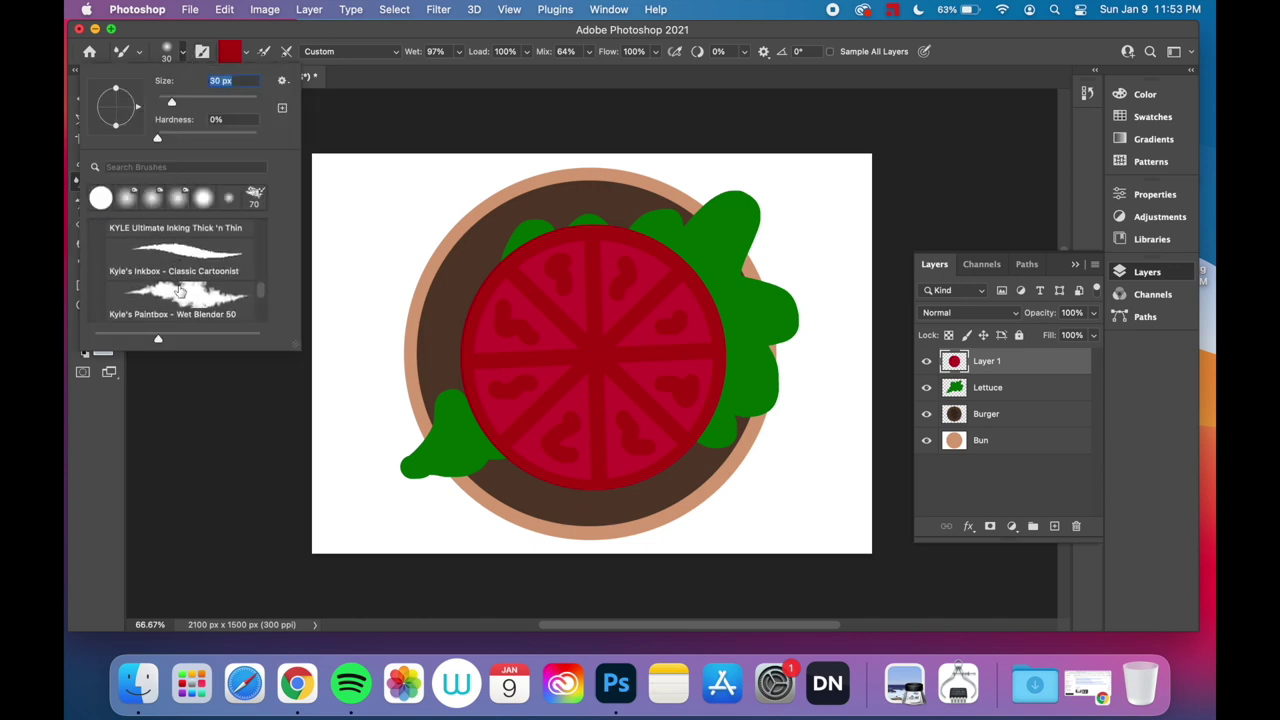
left_click(448, 38)
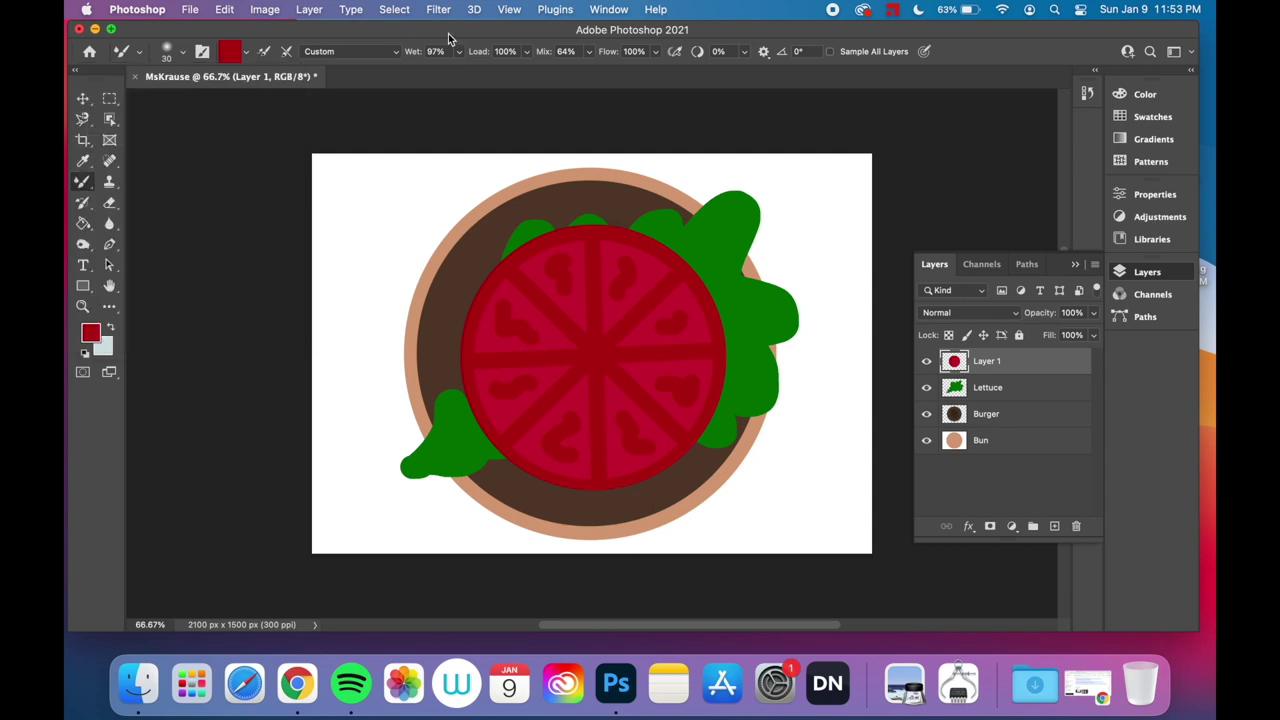
left_click(584, 56)
left_click(545, 273)
left_click(589, 52)
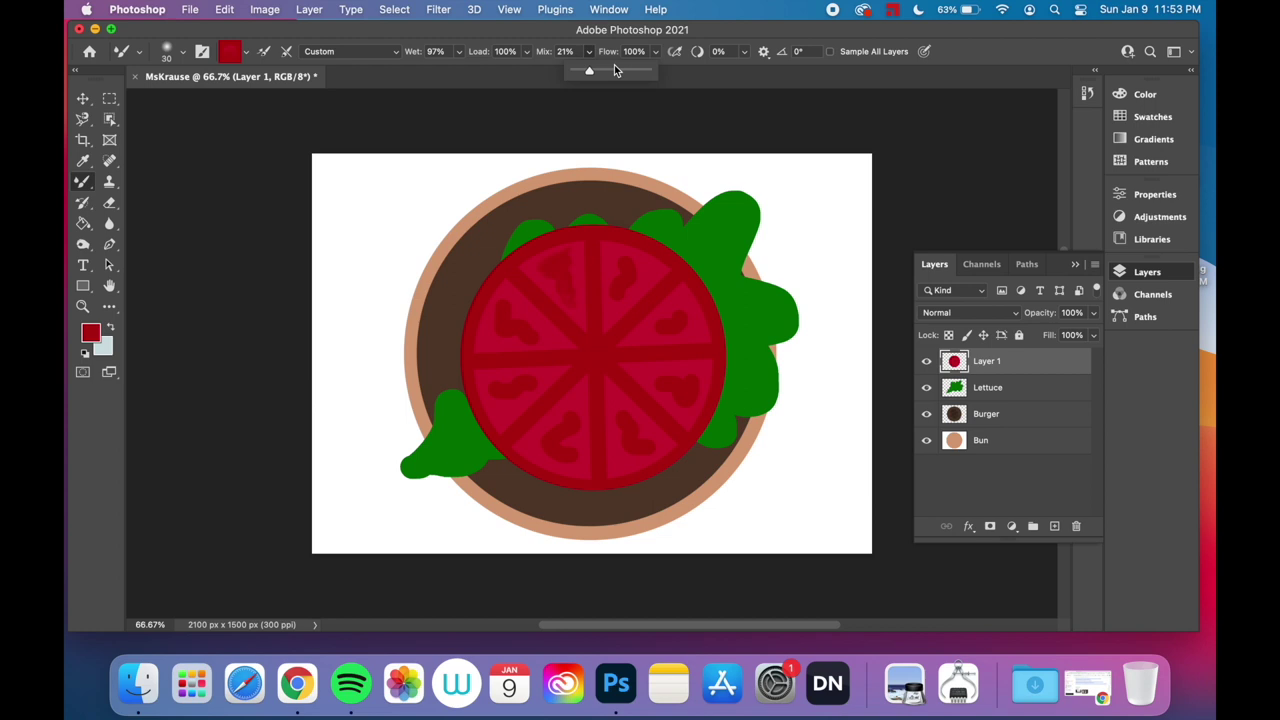
left_click(614, 71)
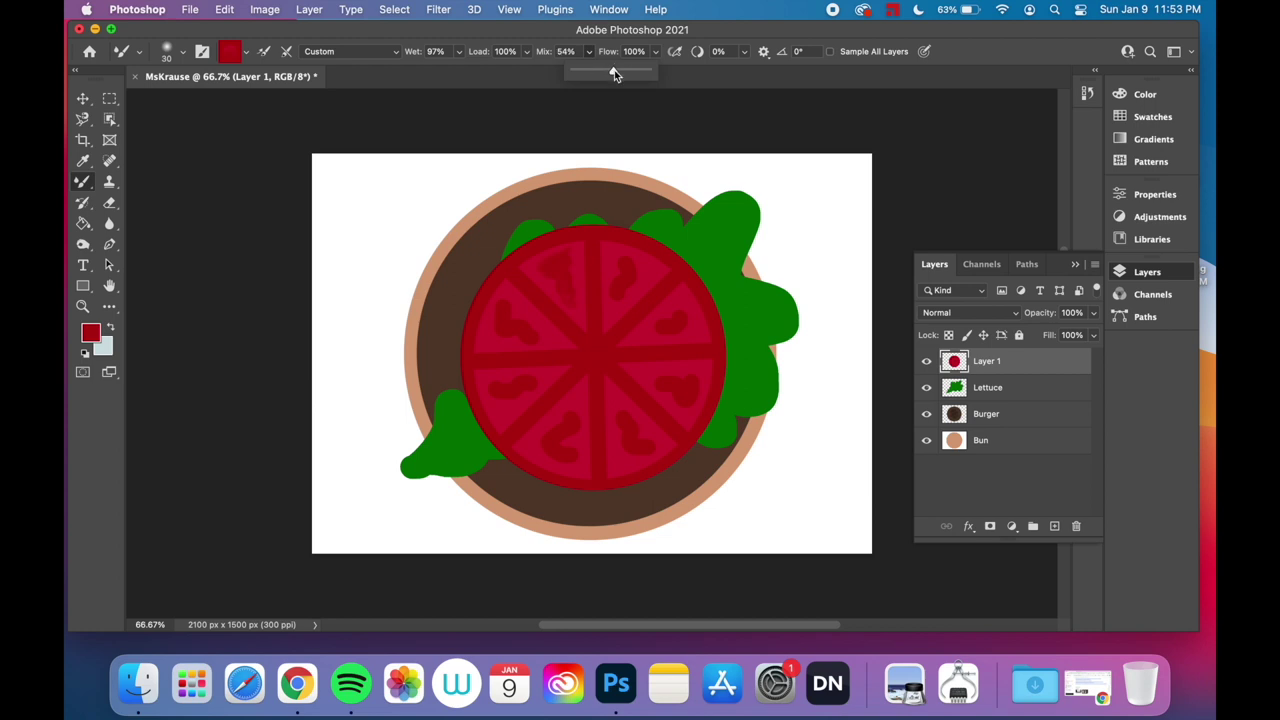
Blend the dark red blobs softly into all eight tomato wedges with the Mixer Brush enlarged to 80 px
left_click(572, 249)
key("bracketright")
key("bracketright")
key("bracketright")
key("bracketright")
left_click(178, 57)
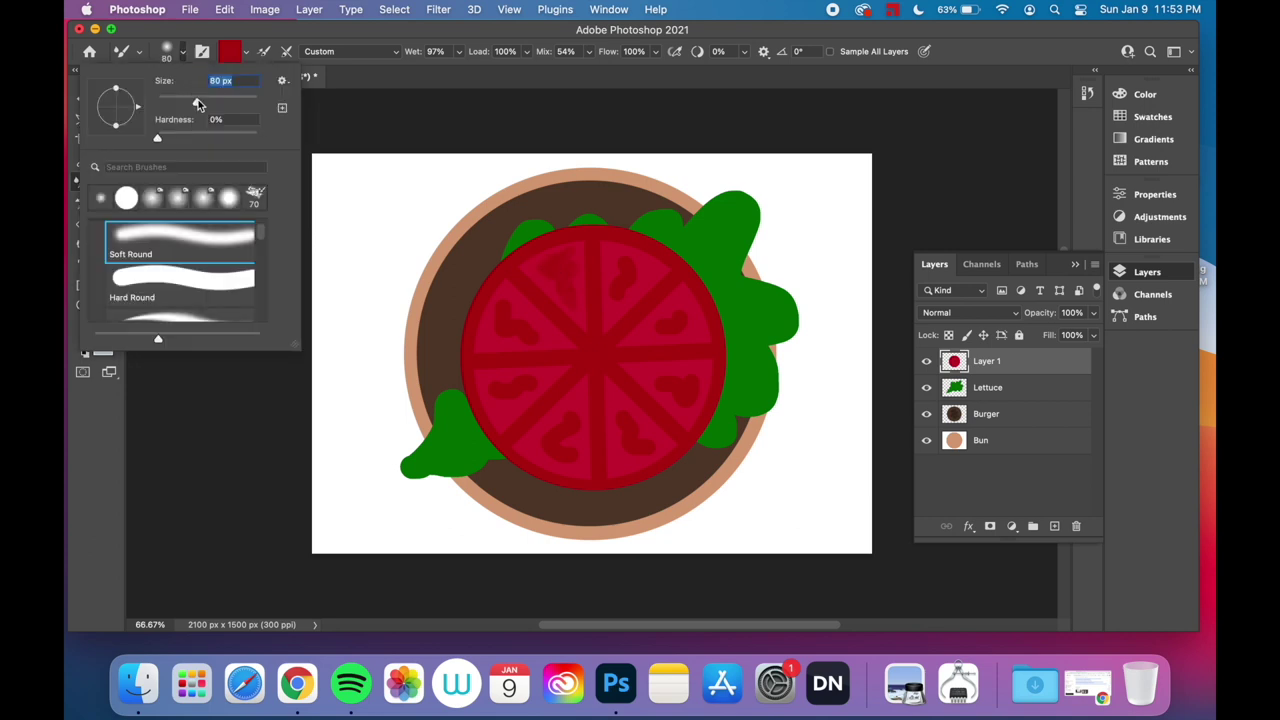
left_click(631, 273)
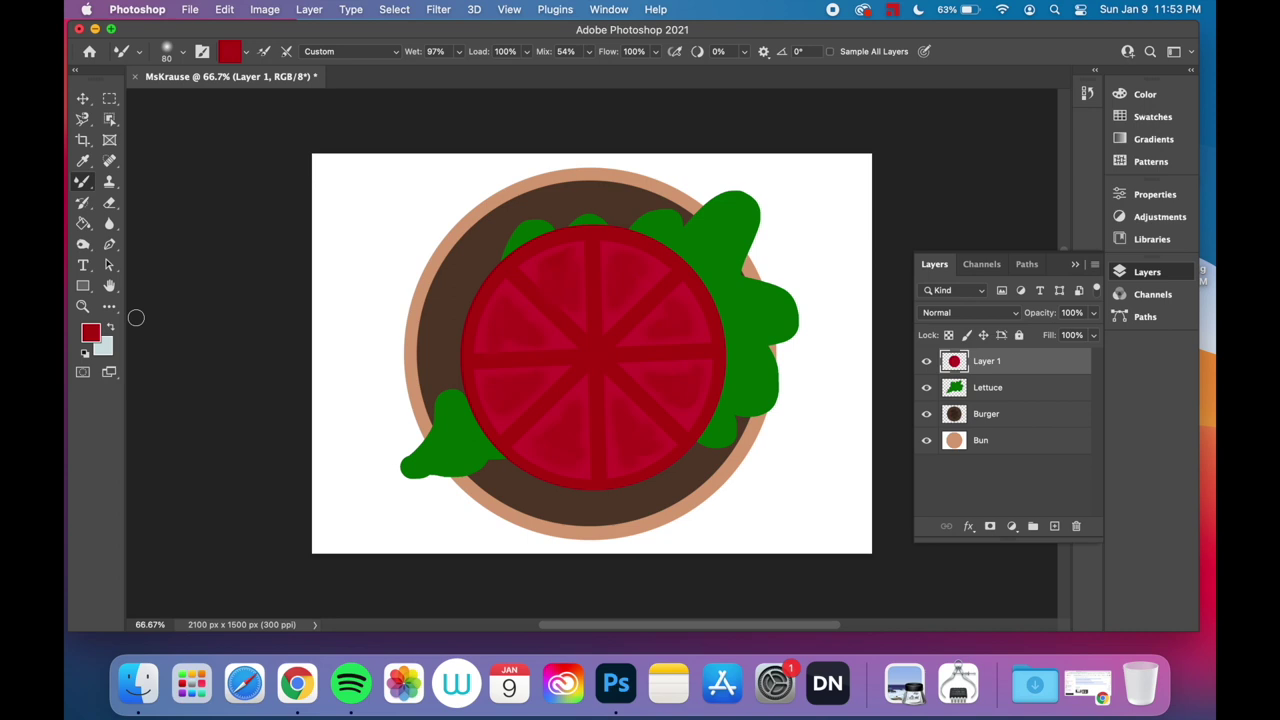
Return to the regular Brush tool and set the foreground color to light pink (#ecafb6)
right_click(83, 182)
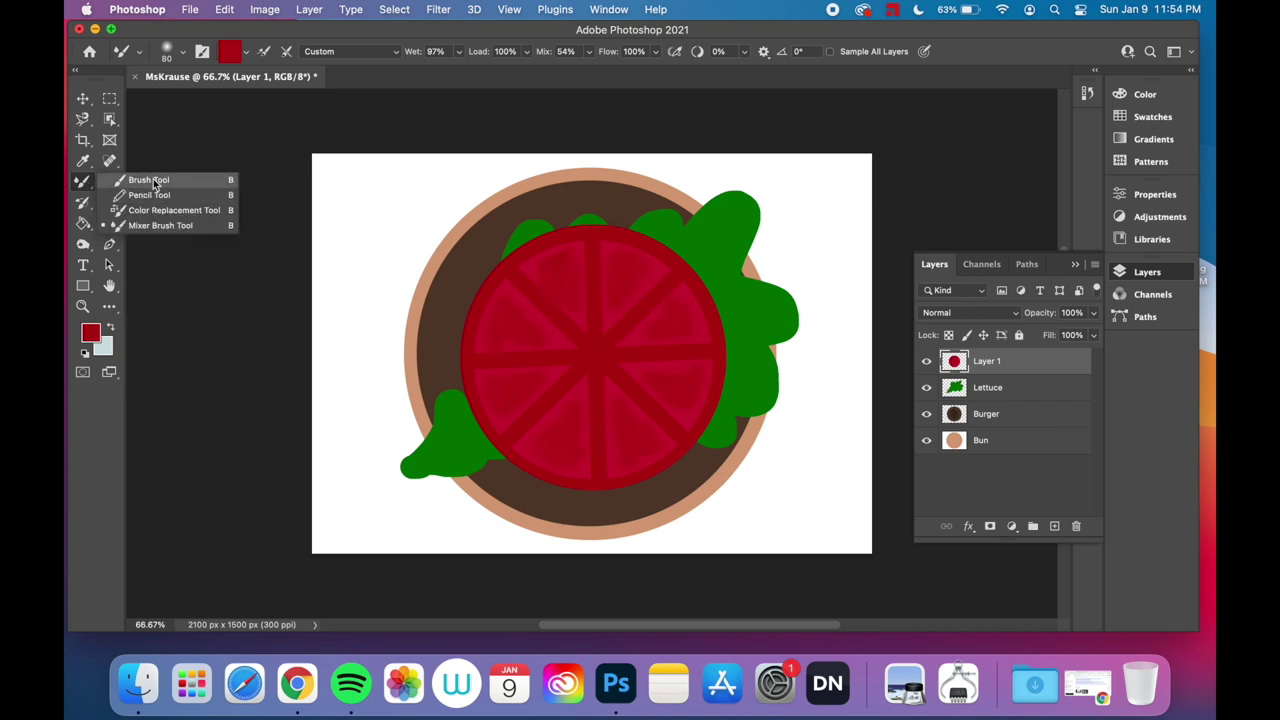
left_click(148, 180)
left_click(90, 333)
left_click(763, 262)
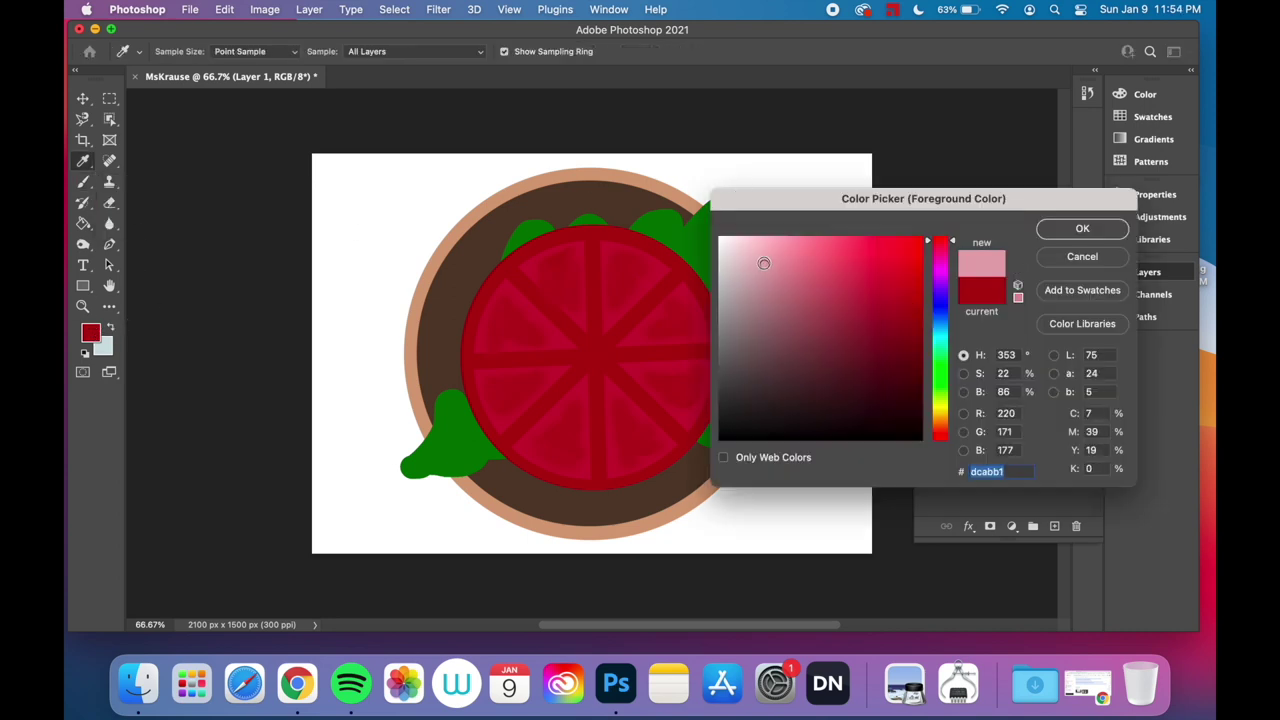
left_click_drag(780, 243, 771, 251)
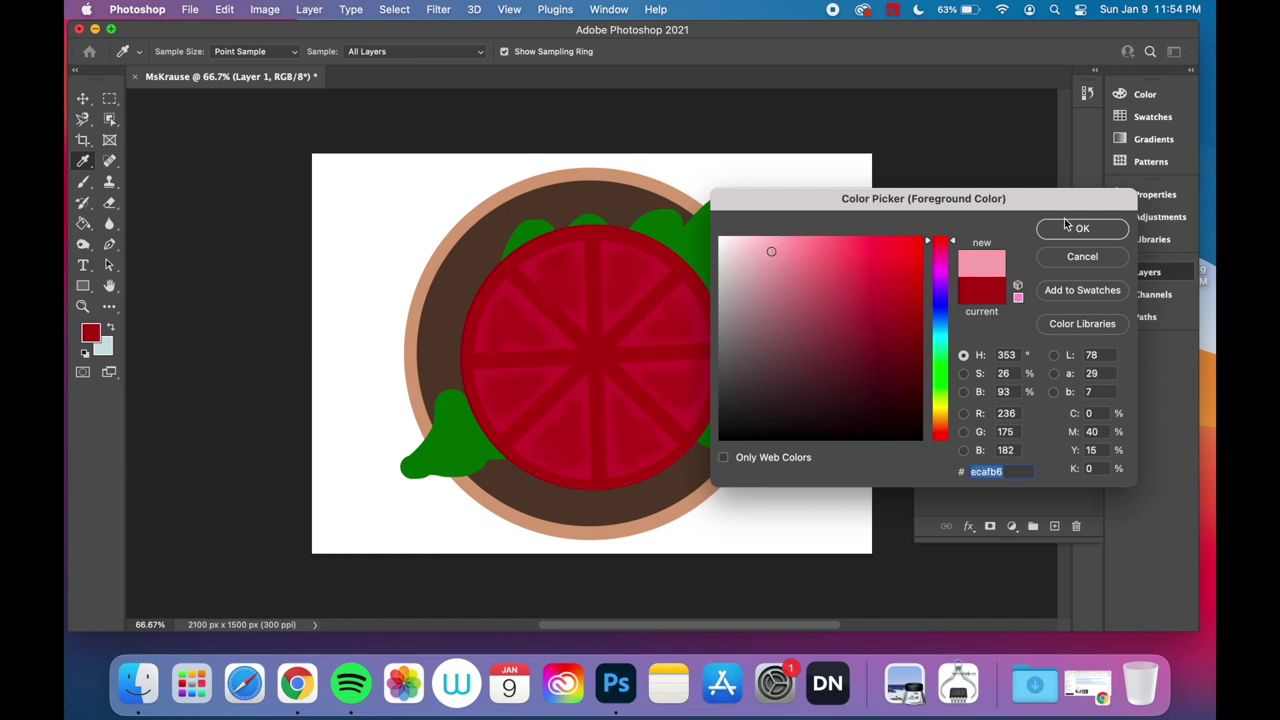
left_click(1080, 229)
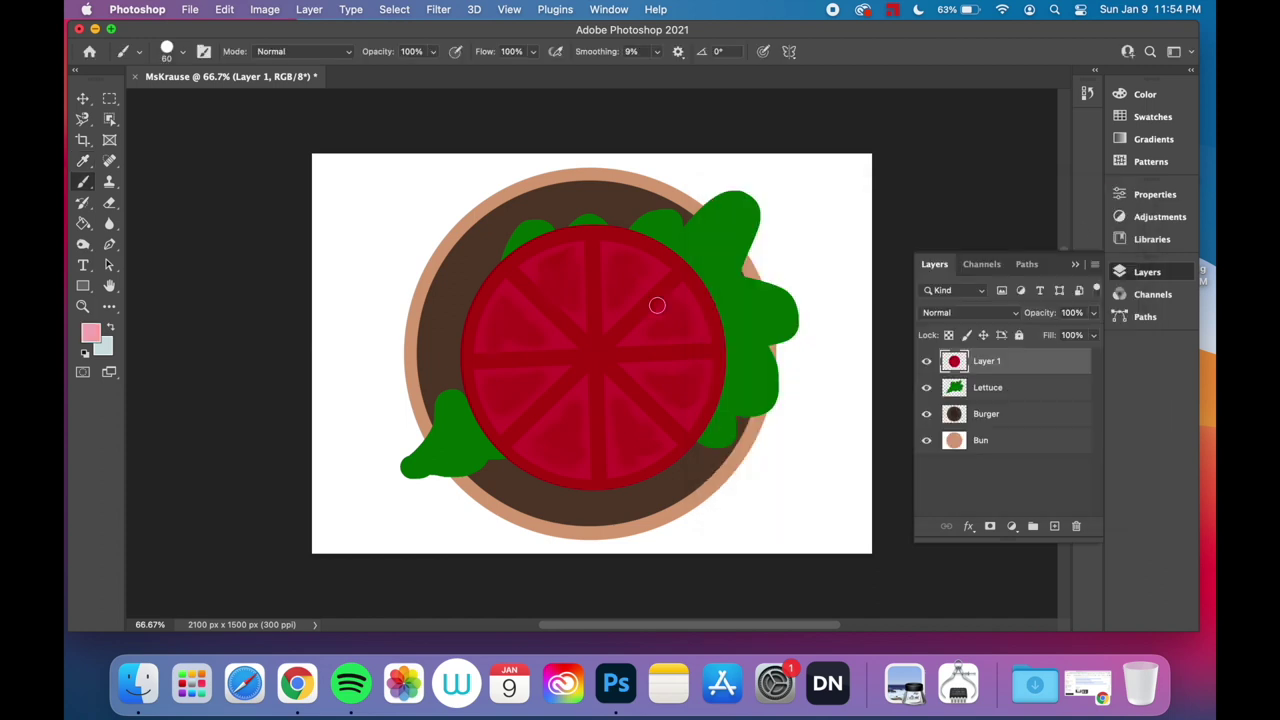
Dab small pink seeds near the inner end of every tomato wedge with a 30 px brush
key("bracketleft")
left_click(573, 303)
left_click(531, 337)
left_click(537, 376)
left_click(570, 400)
left_click(629, 418)
left_click(638, 374)
left_click(650, 376)
left_click(641, 333)
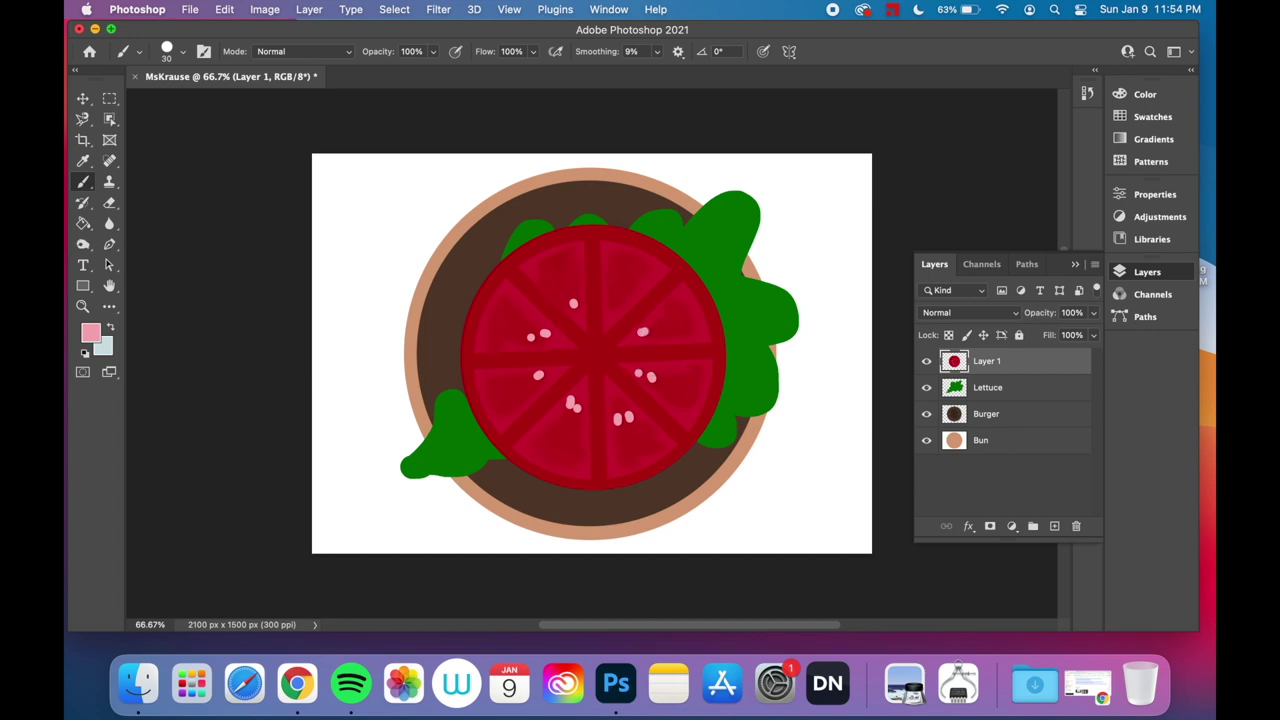
left_click(620, 306)
left_click(560, 299)
Switch back to the Mixer Brush tool and set its Mix to 24%
right_click(90, 187)
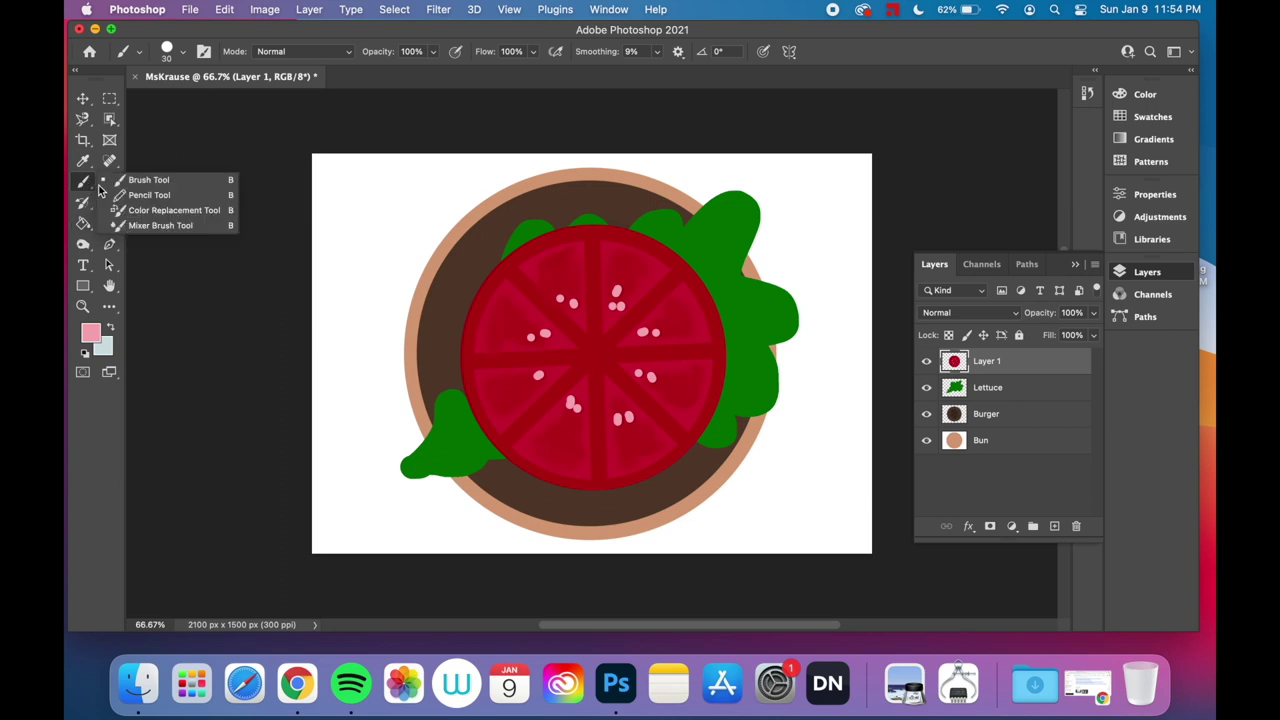
left_click(150, 225)
left_click(588, 52)
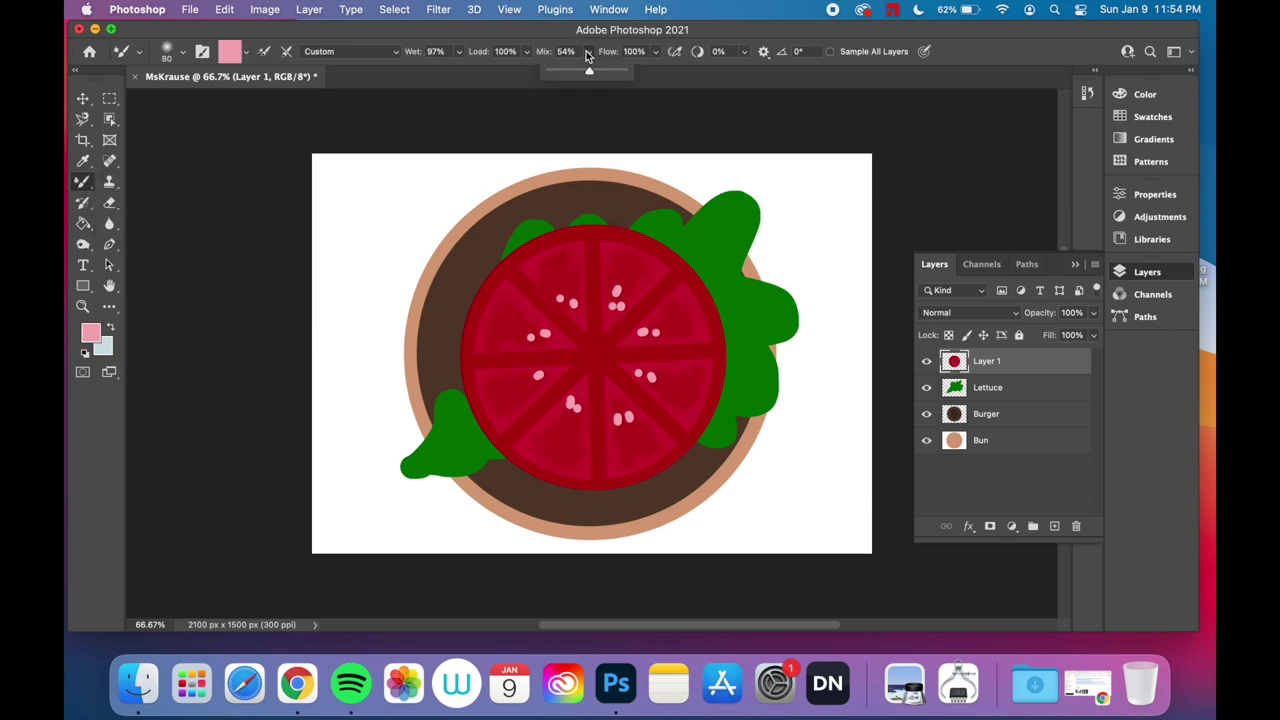
left_click(568, 70)
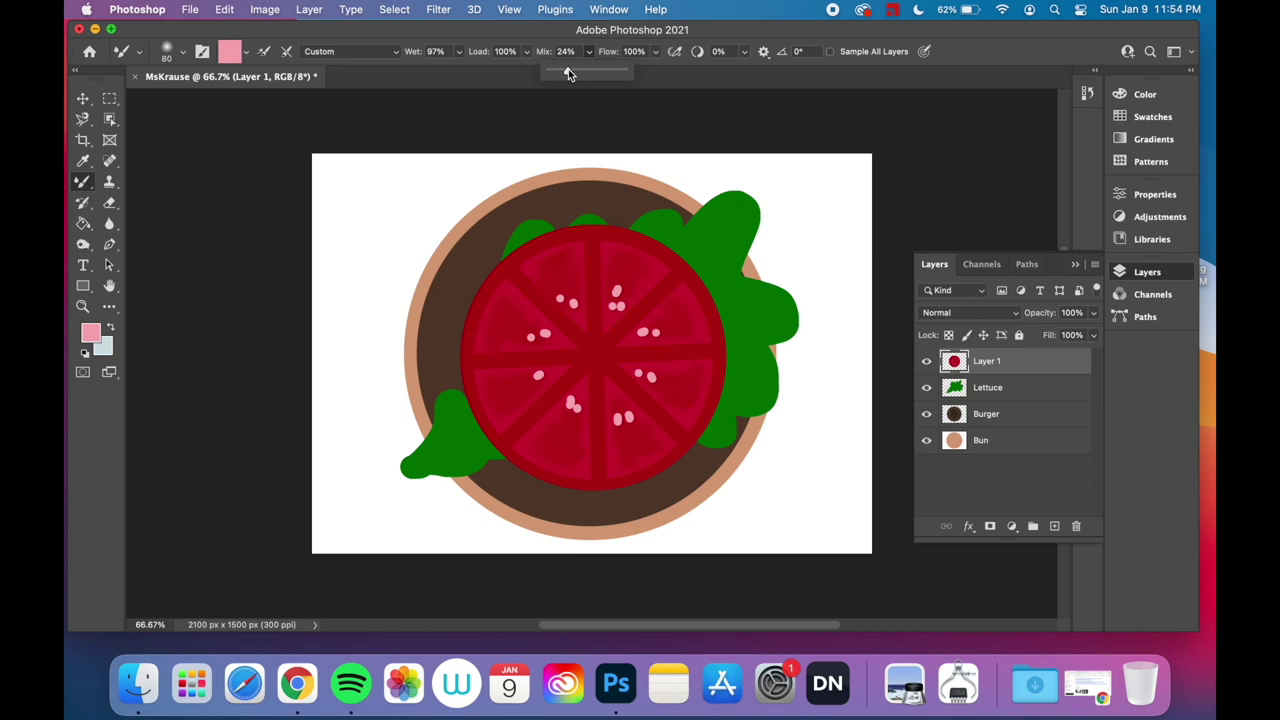
left_click(573, 313)
Blend the two pink seeds in the wedge just below the tomato's right-hand divider using the Mixer Brush at 35 px
scroll(573, 313, "up", 5)
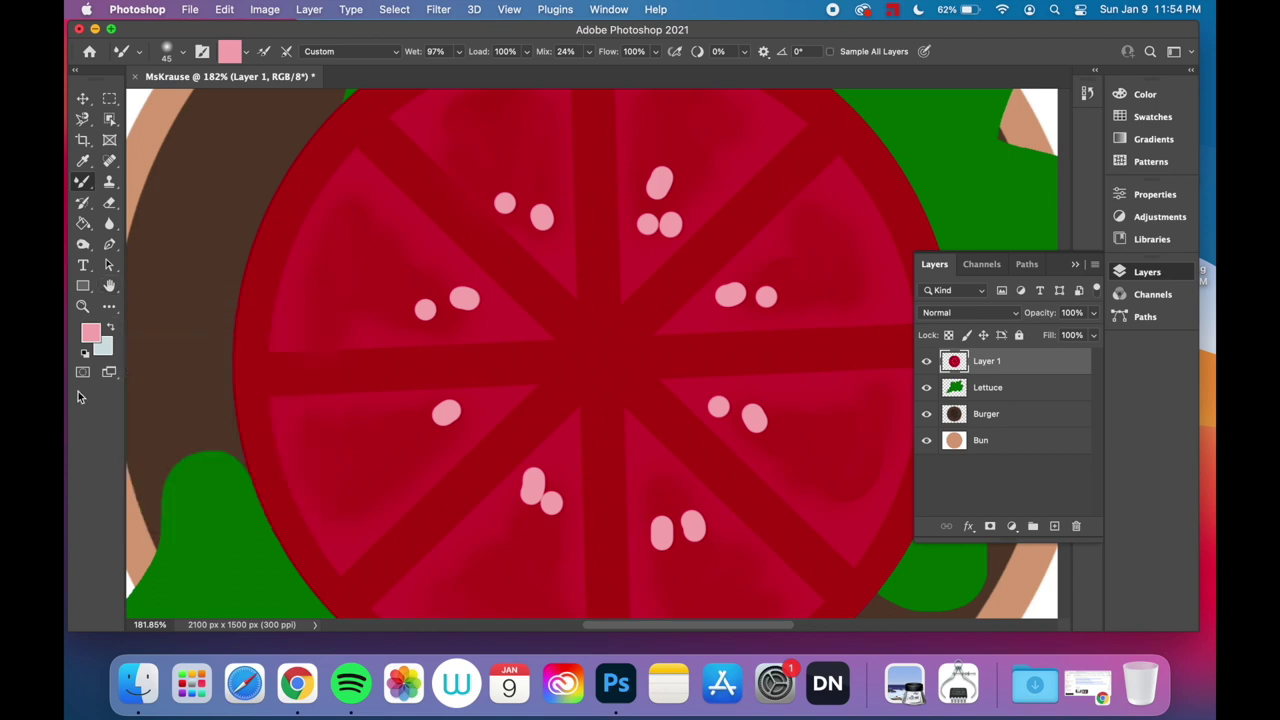
left_click(84, 306)
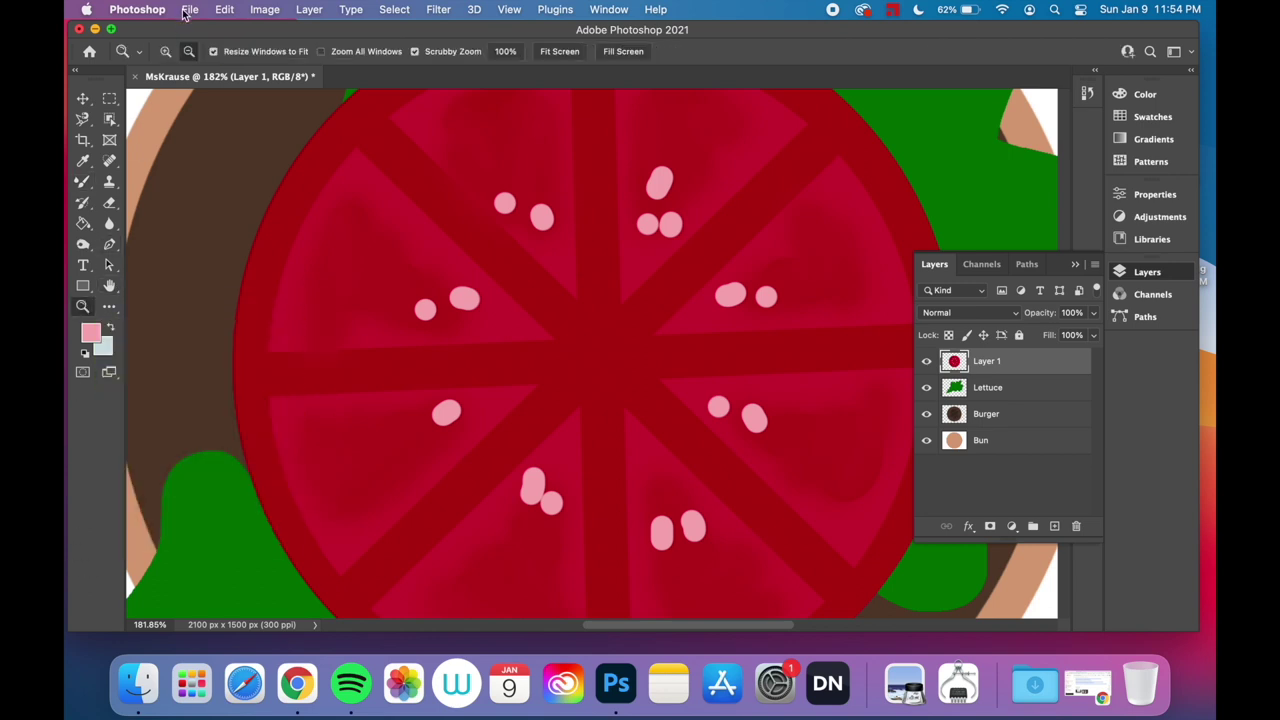
left_click(190, 51)
left_click(450, 292)
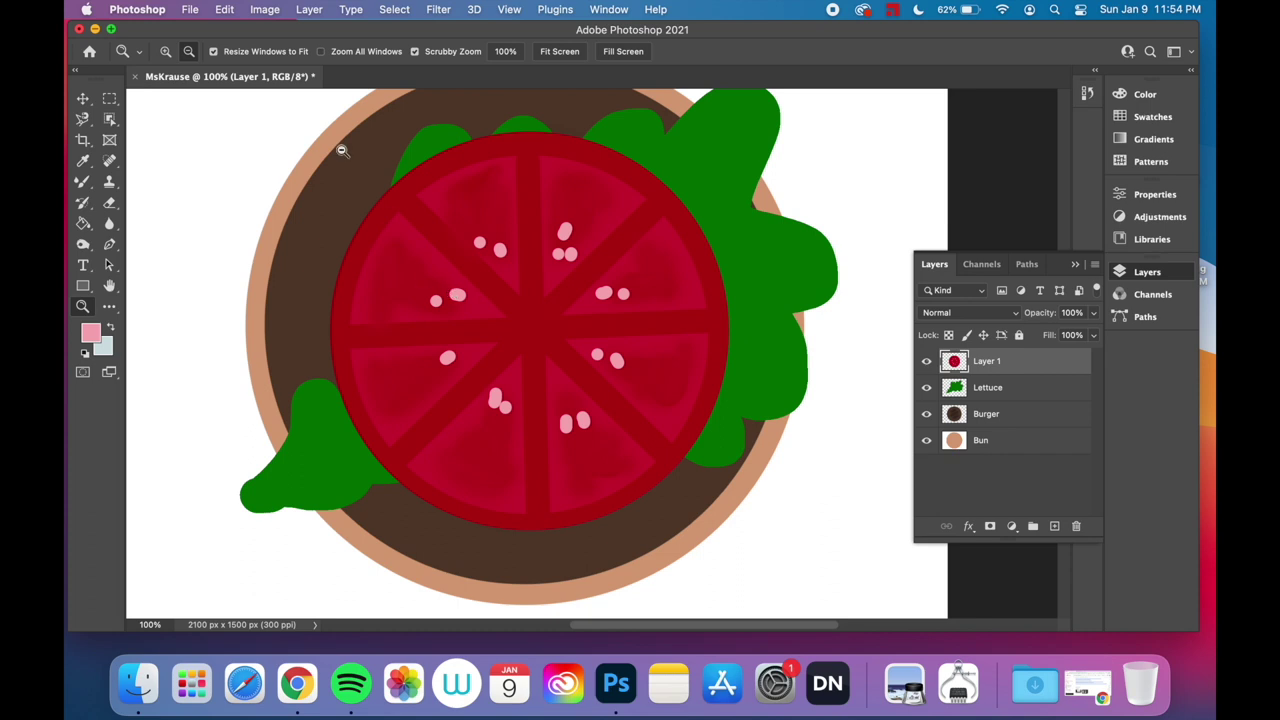
left_click(166, 51)
left_click(610, 368)
left_click(610, 368)
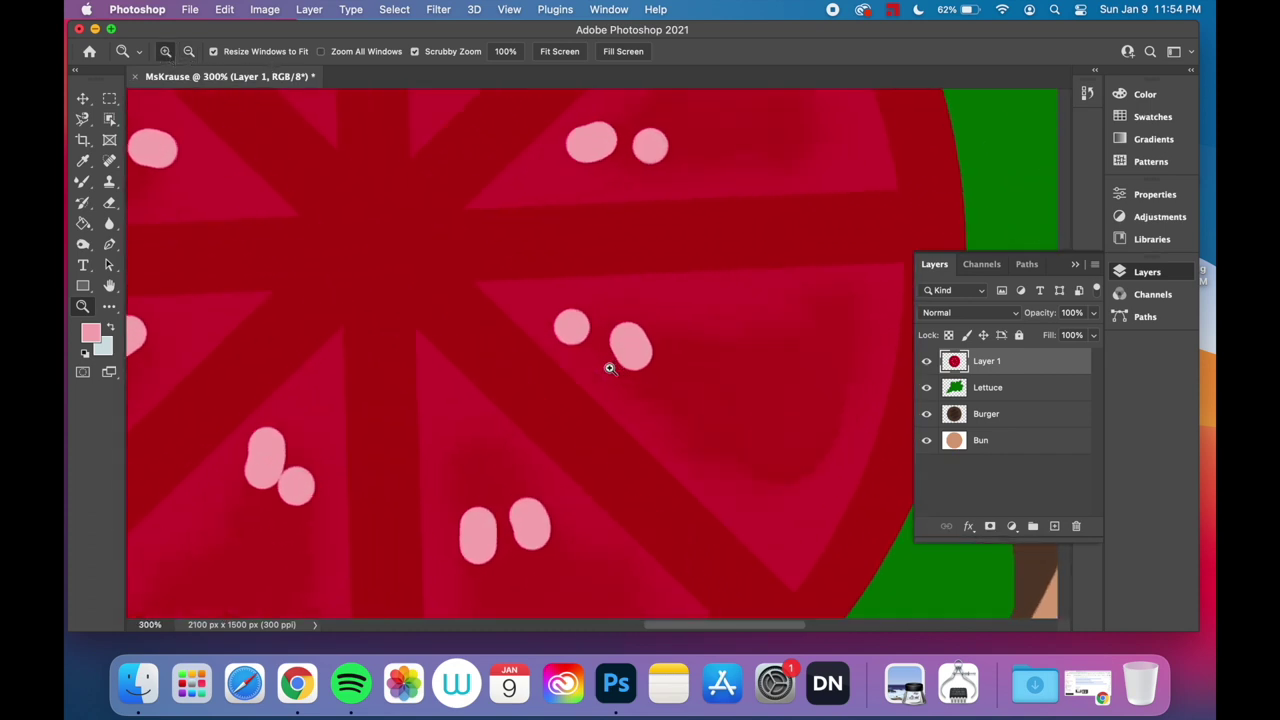
key("b")
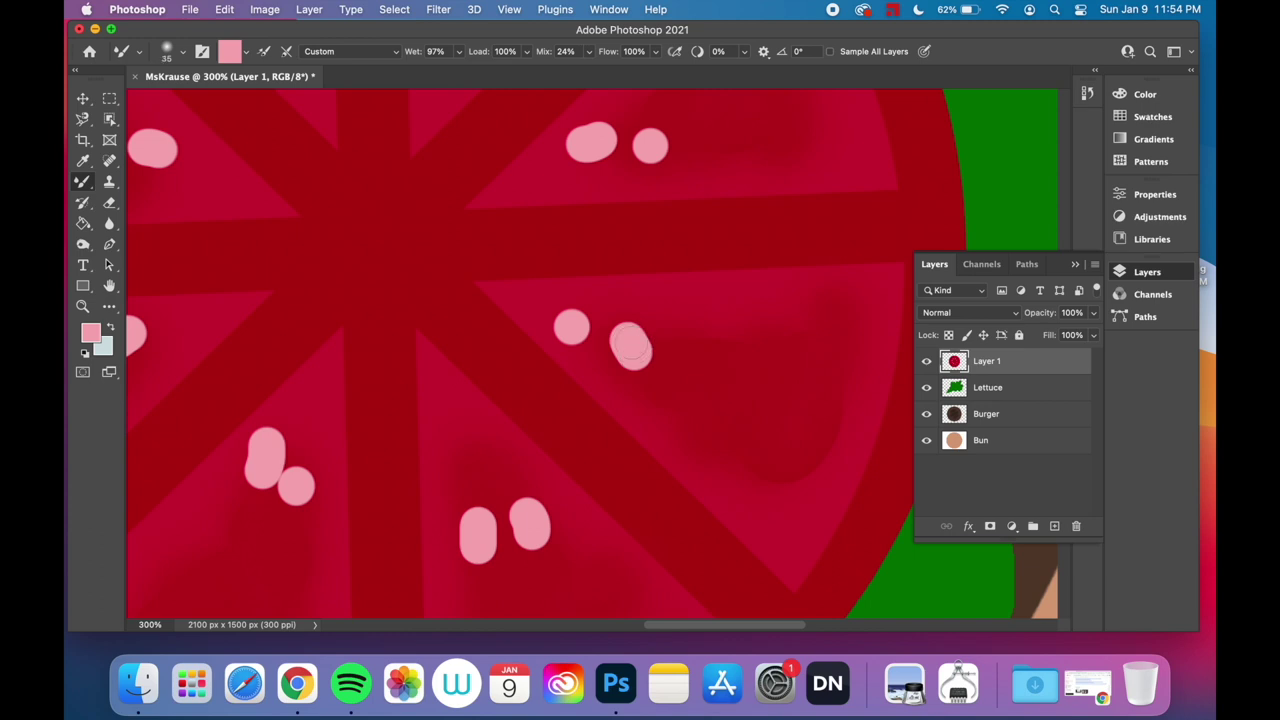
mouse_move(632, 346)
left_mouse_down()
mouse_move(622, 330)
mouse_move(645, 360)
mouse_move(605, 322)
mouse_move(545, 320)
left_mouse_up()
Soften the pink seeds in the remaining seven tomato wedges with short 35 px Mixer Brush strokes
scroll(572, 324, "down", 5)
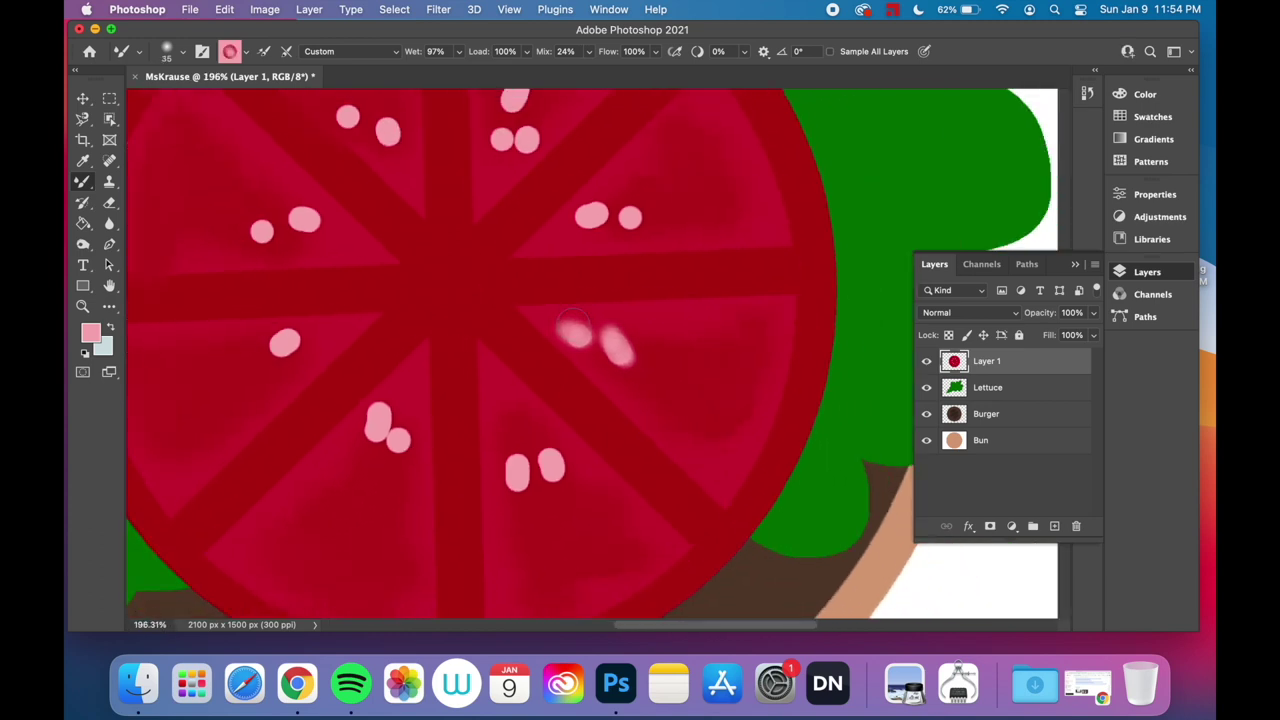
mouse_move(594, 258)
left_mouse_down()
mouse_move(590, 248)
mouse_move(578, 262)
mouse_move(600, 242)
mouse_move(624, 256)
left_mouse_up()
left_click_drag(546, 195, 541, 204)
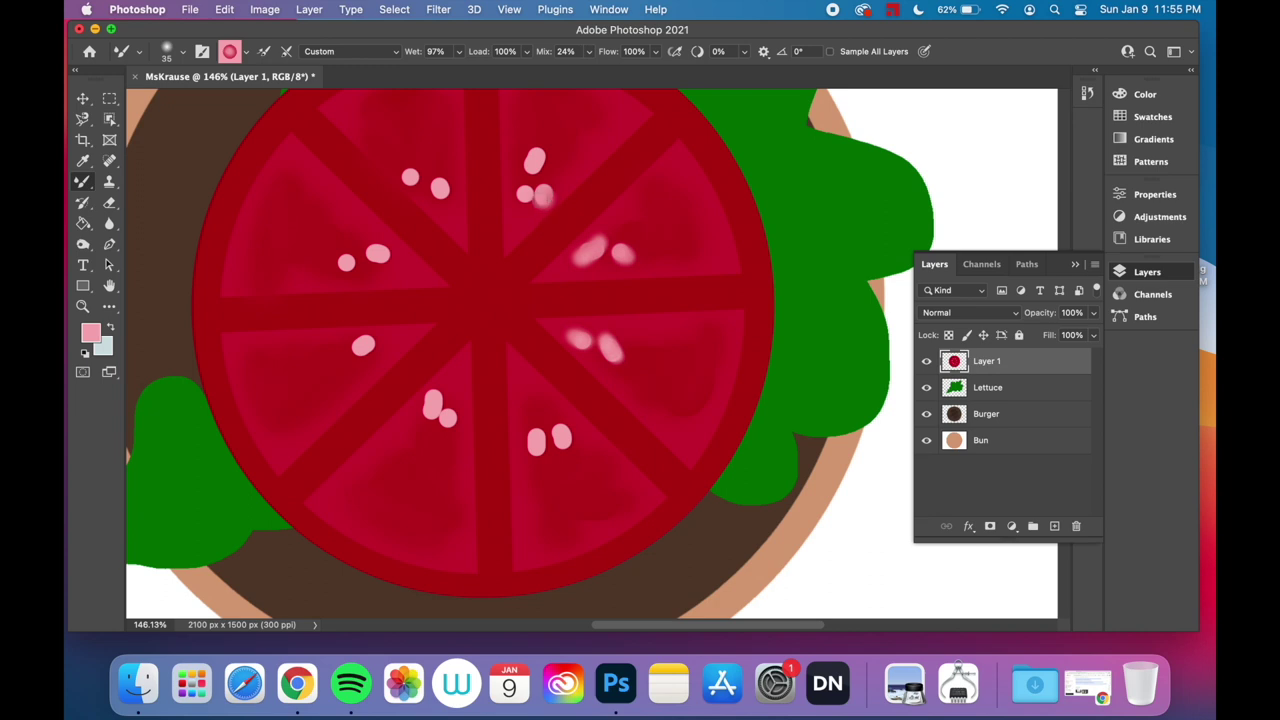
mouse_move(534, 158)
left_mouse_down()
mouse_move(523, 205)
mouse_move(448, 190)
mouse_move(442, 205)
mouse_move(413, 184)
left_mouse_up()
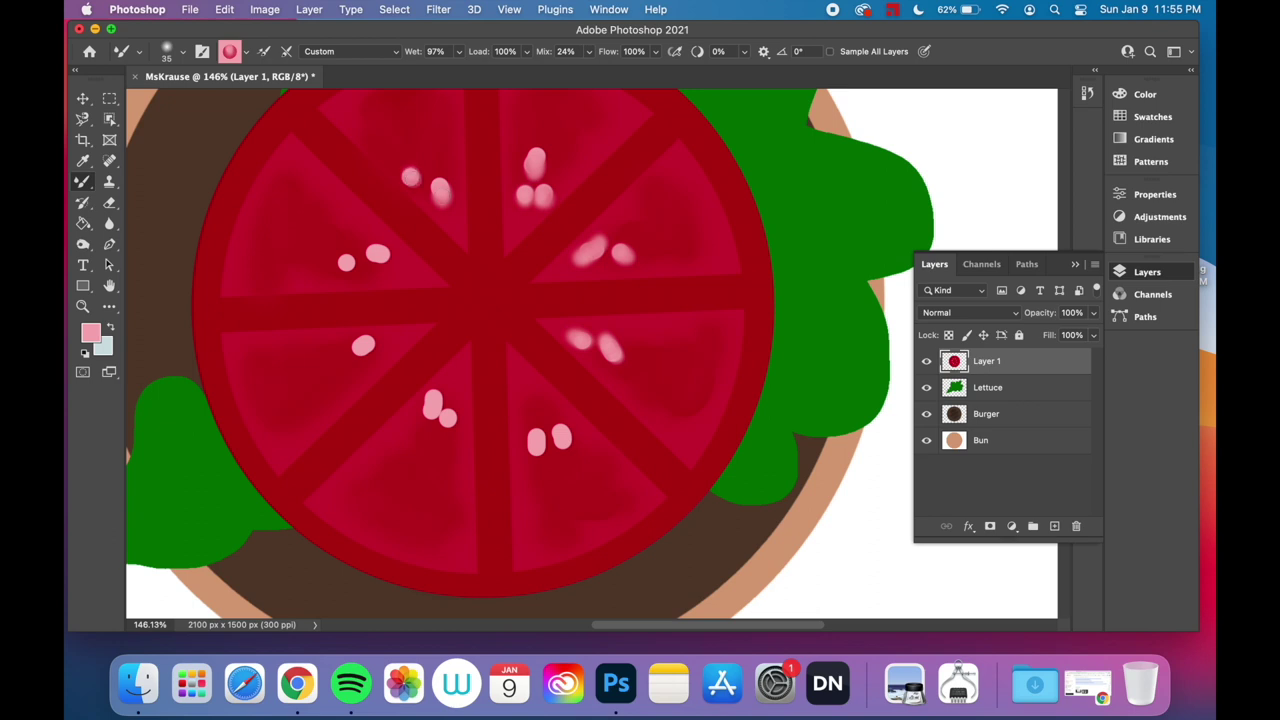
mouse_move(378, 252)
left_mouse_down()
mouse_move(388, 264)
mouse_move(350, 268)
left_mouse_up()
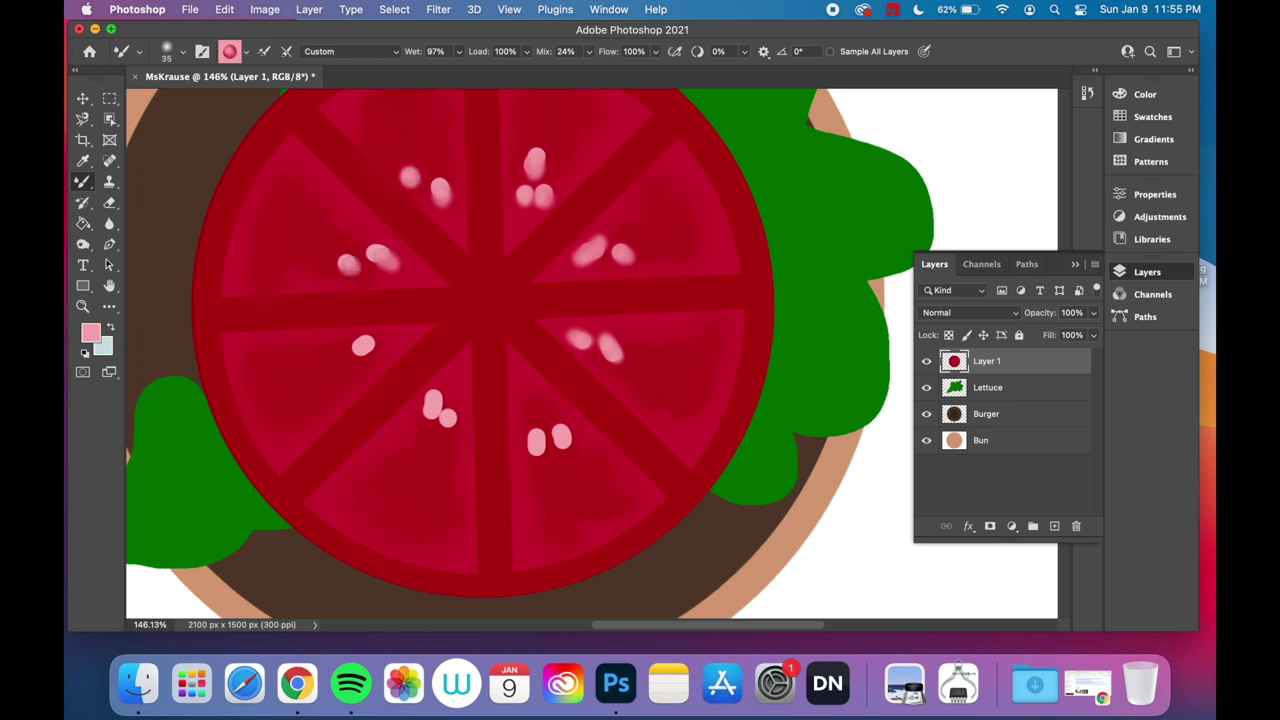
left_click_drag(366, 348, 354, 350)
mouse_move(432, 398)
left_mouse_down()
mouse_move(430, 415)
mouse_move(453, 430)
left_mouse_up()
left_click_drag(543, 457, 540, 447)
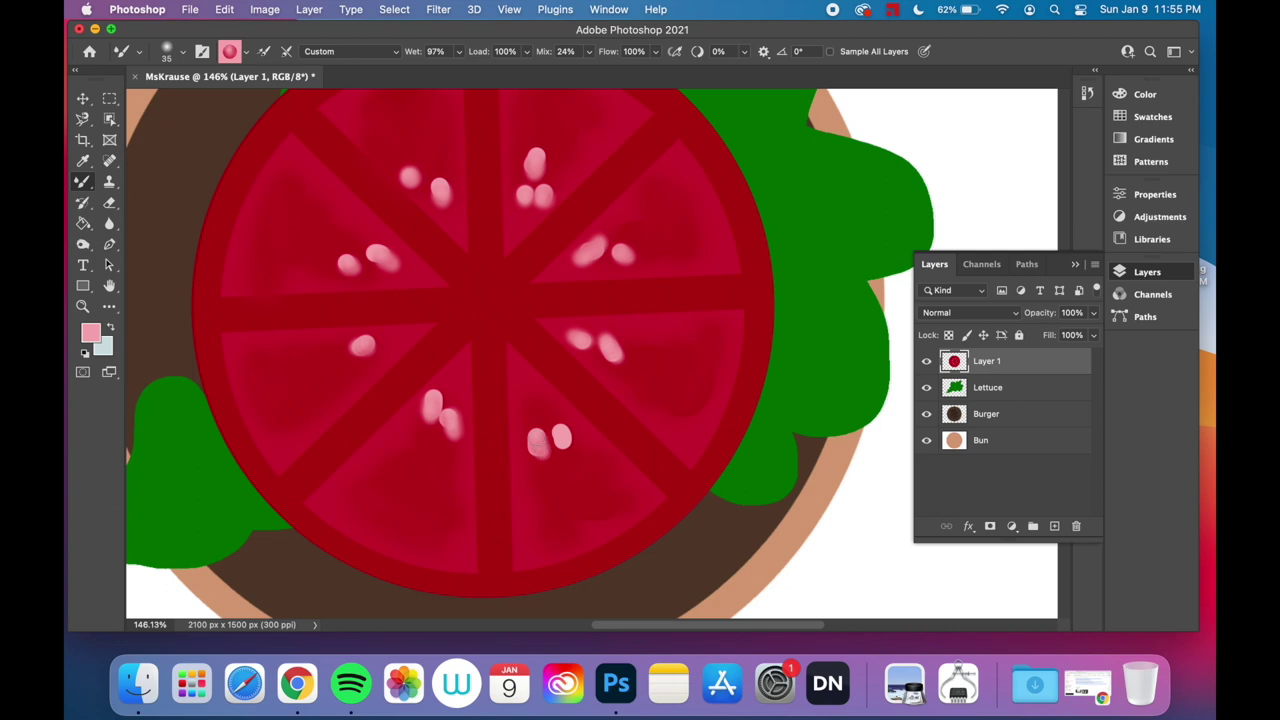
scroll(564, 440, "down", 5)
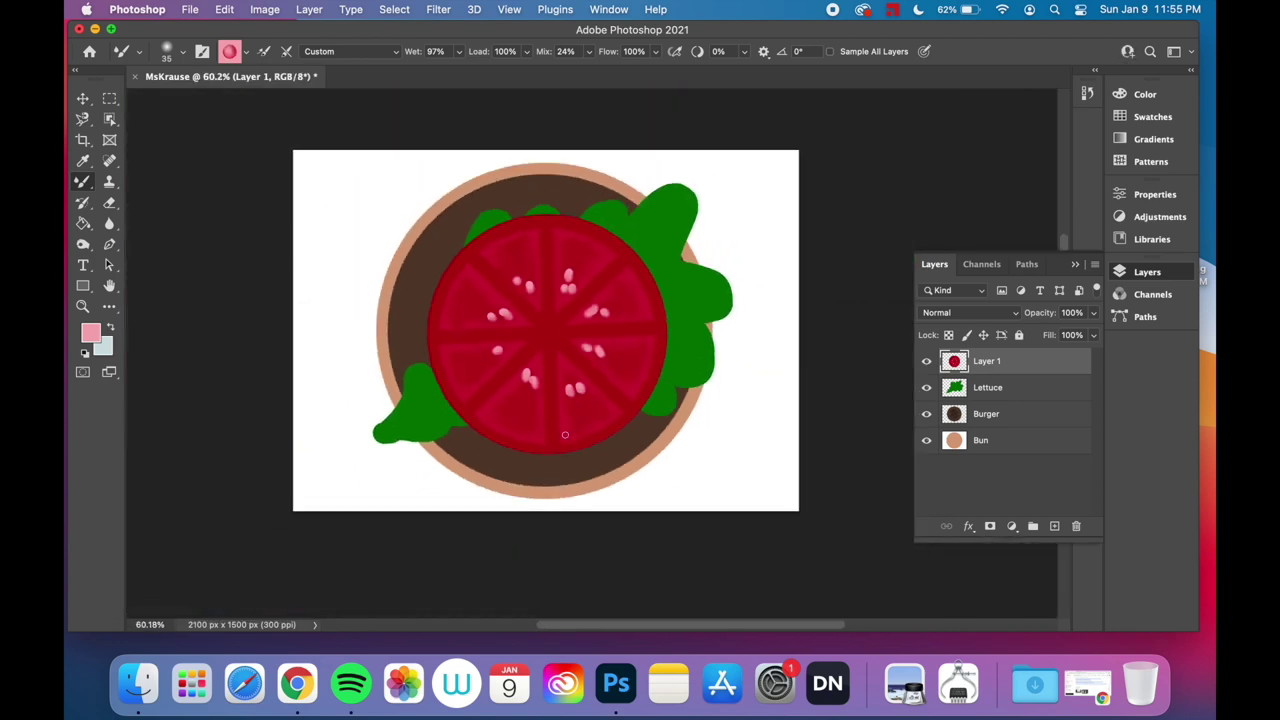
Rename the tomato slice's layer to "Tomato" and deselect it with the Move tool
left_click(83, 98)
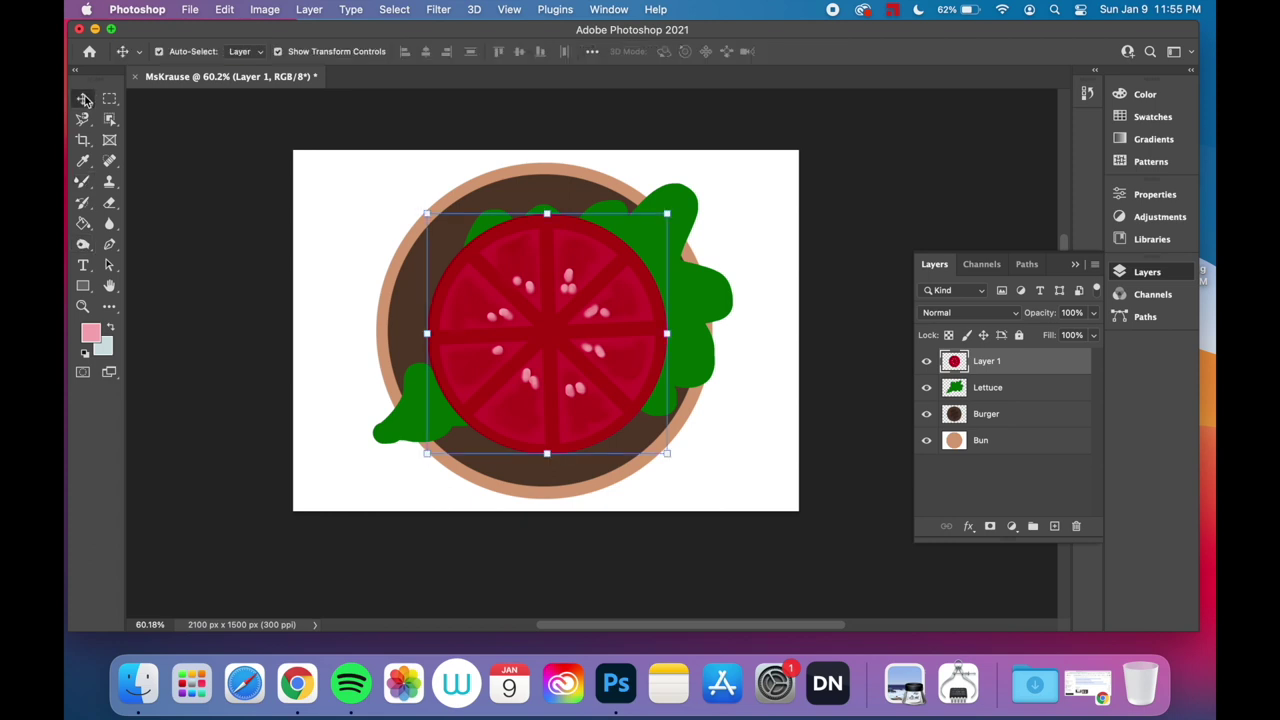
double_click(983, 361)
type("Tomato")
key("Return")
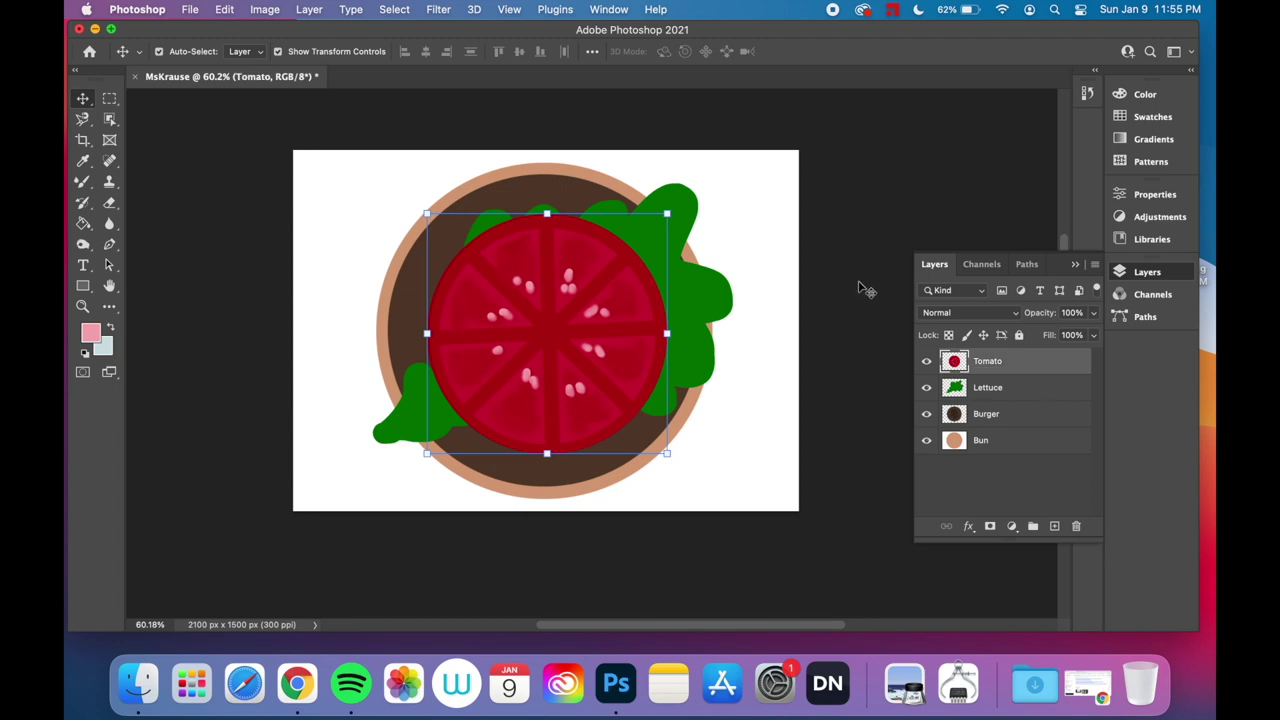
left_click(859, 285)
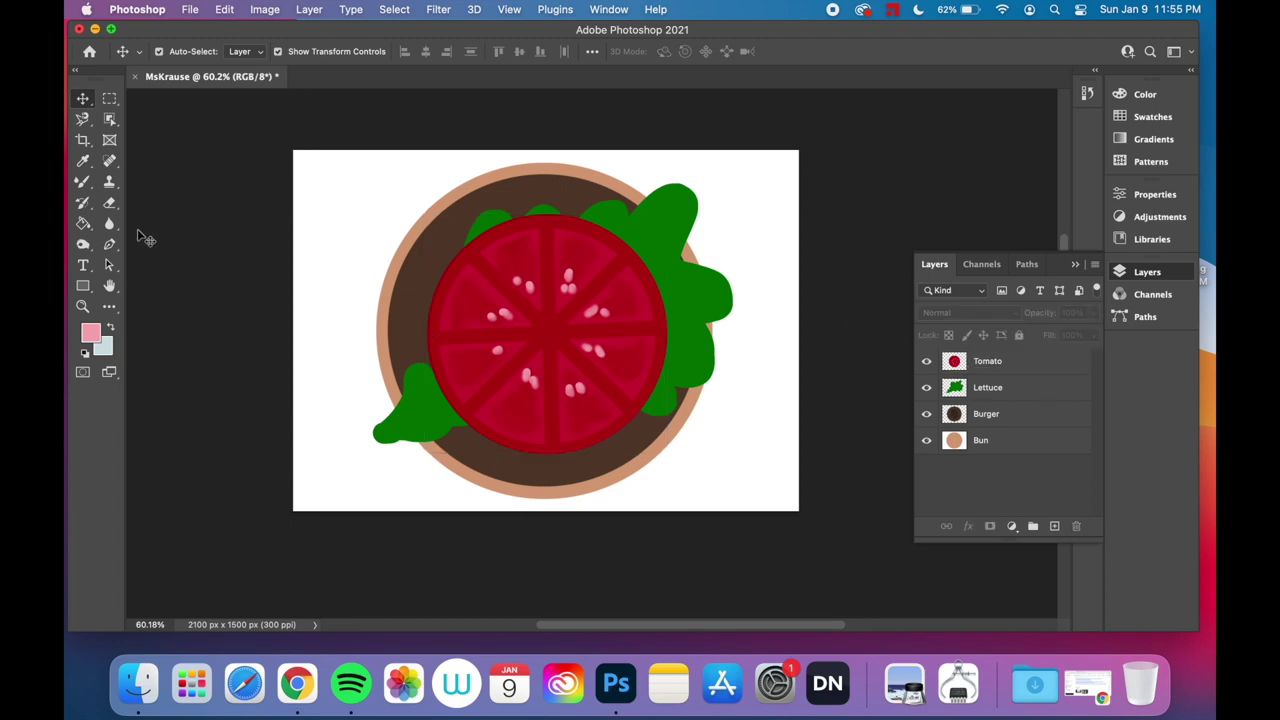
Save the document as a new Photoshop-format file on the computer's Desktop, adding 2 to the end of its current file name
left_click(189, 10)
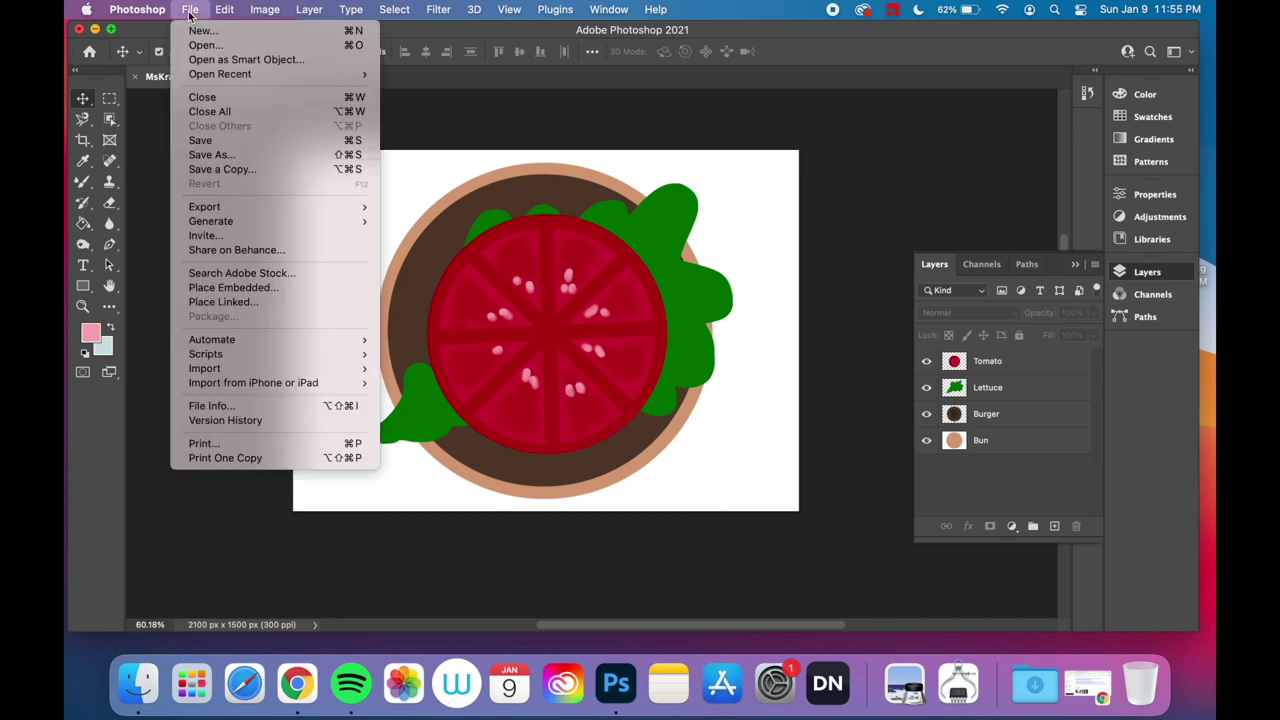
left_click(248, 158)
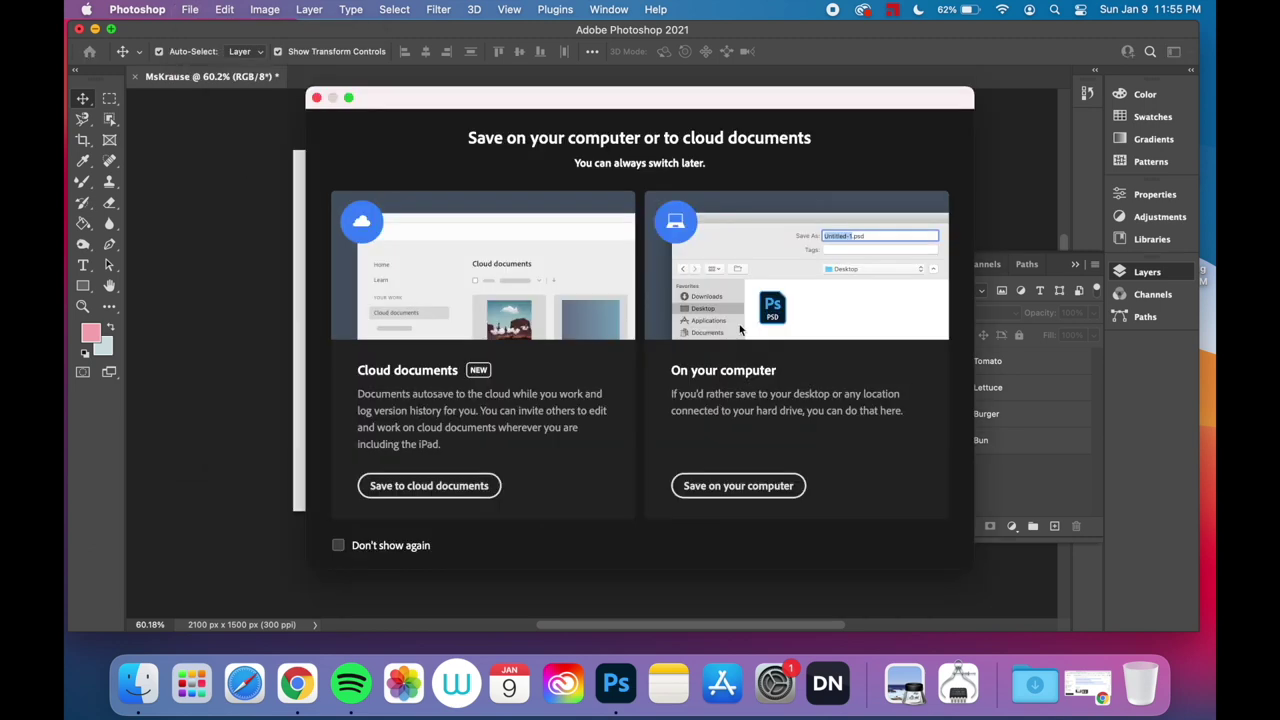
left_click(745, 489)
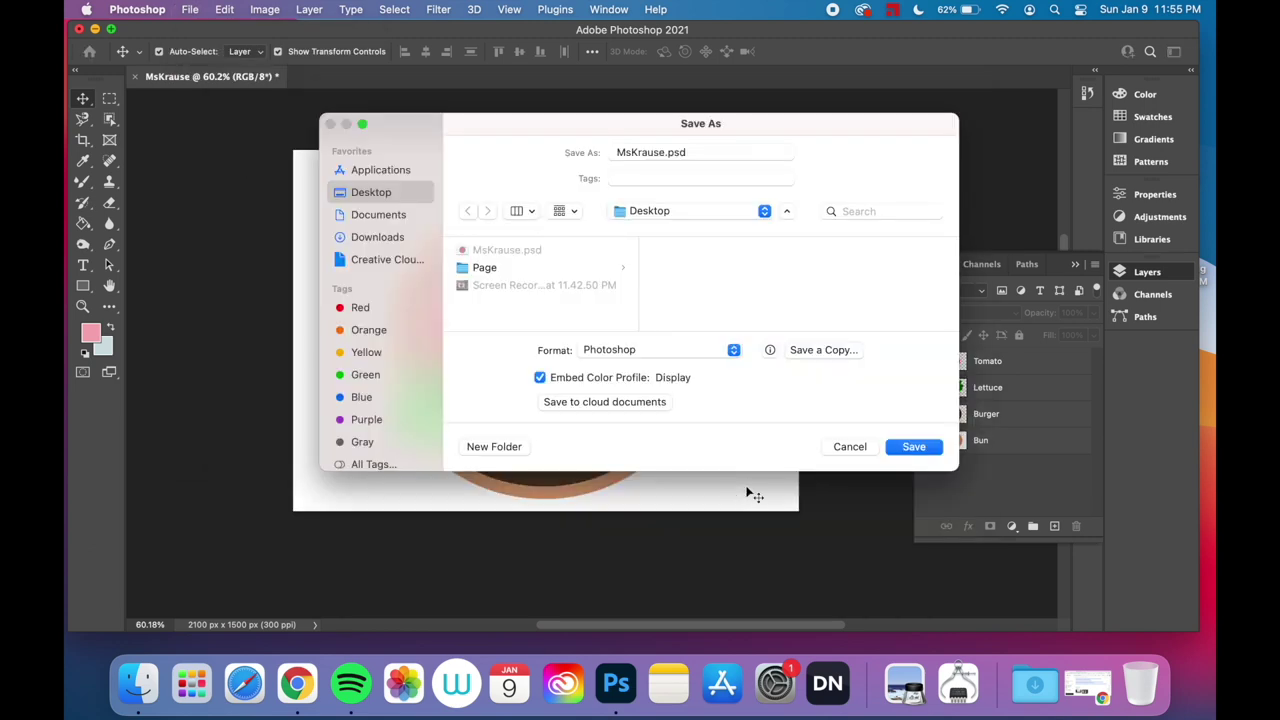
left_click(788, 216)
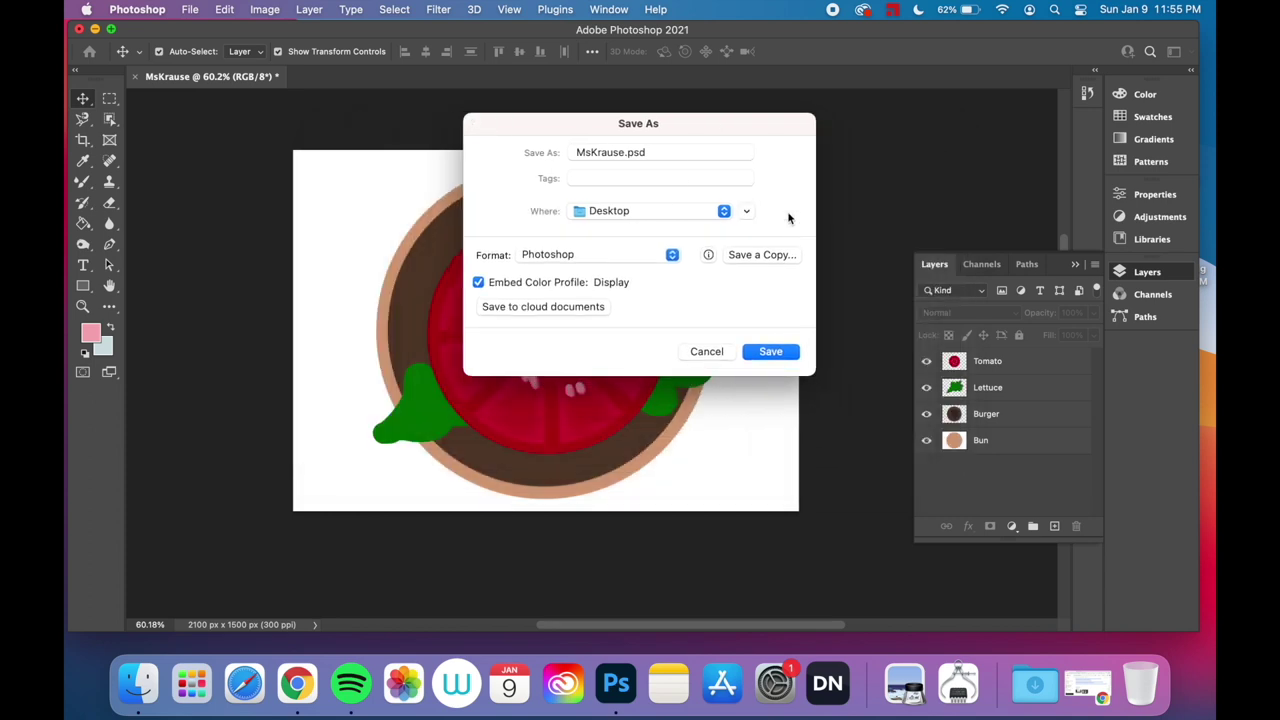
left_click(614, 151)
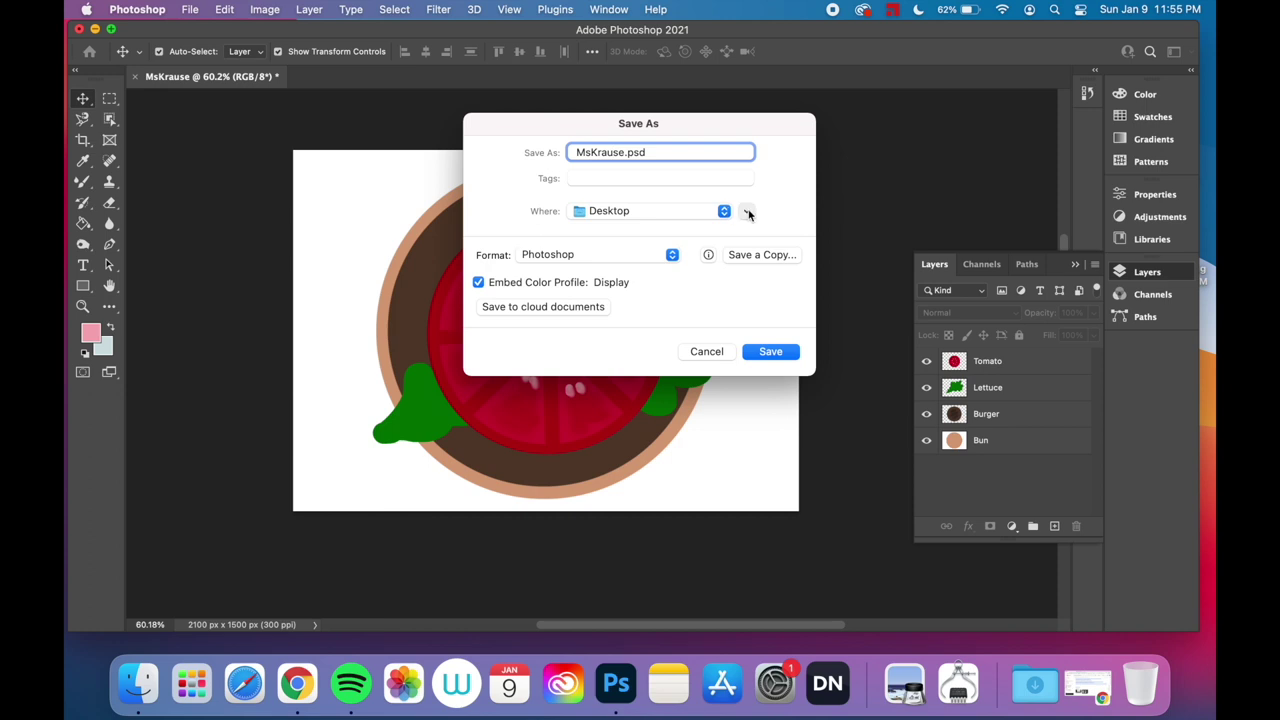
left_click(745, 211)
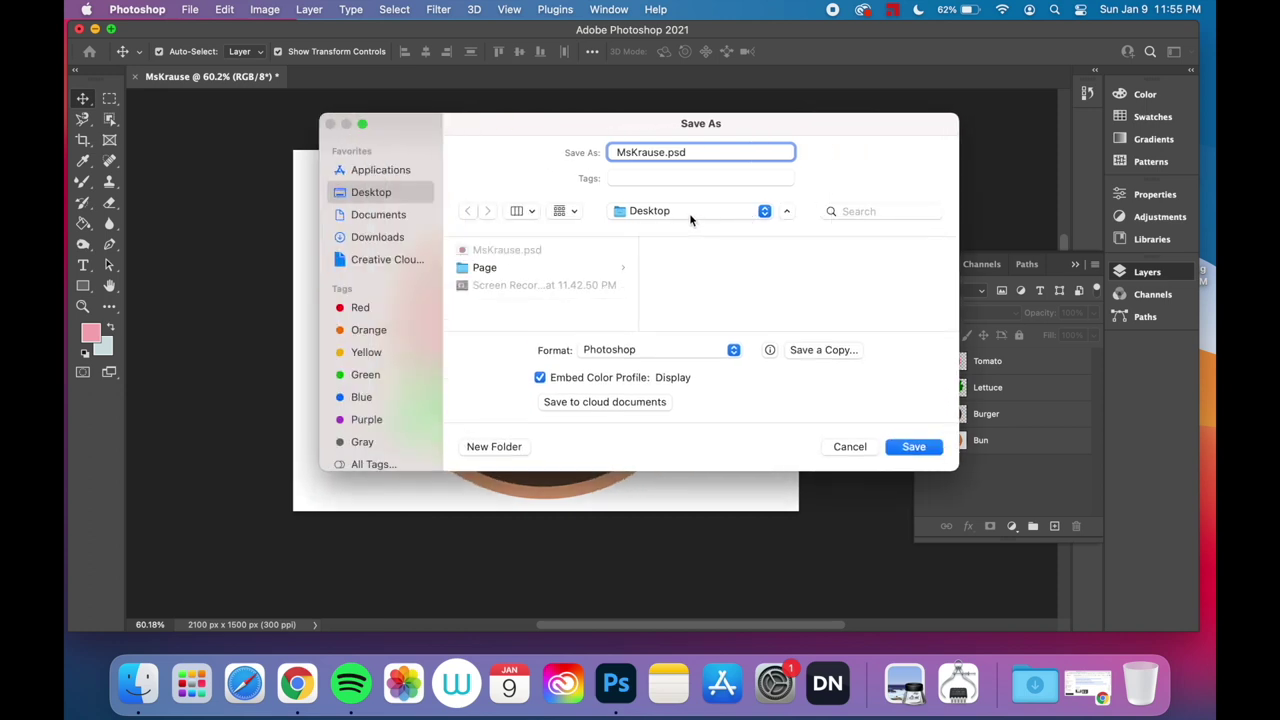
left_click(620, 351)
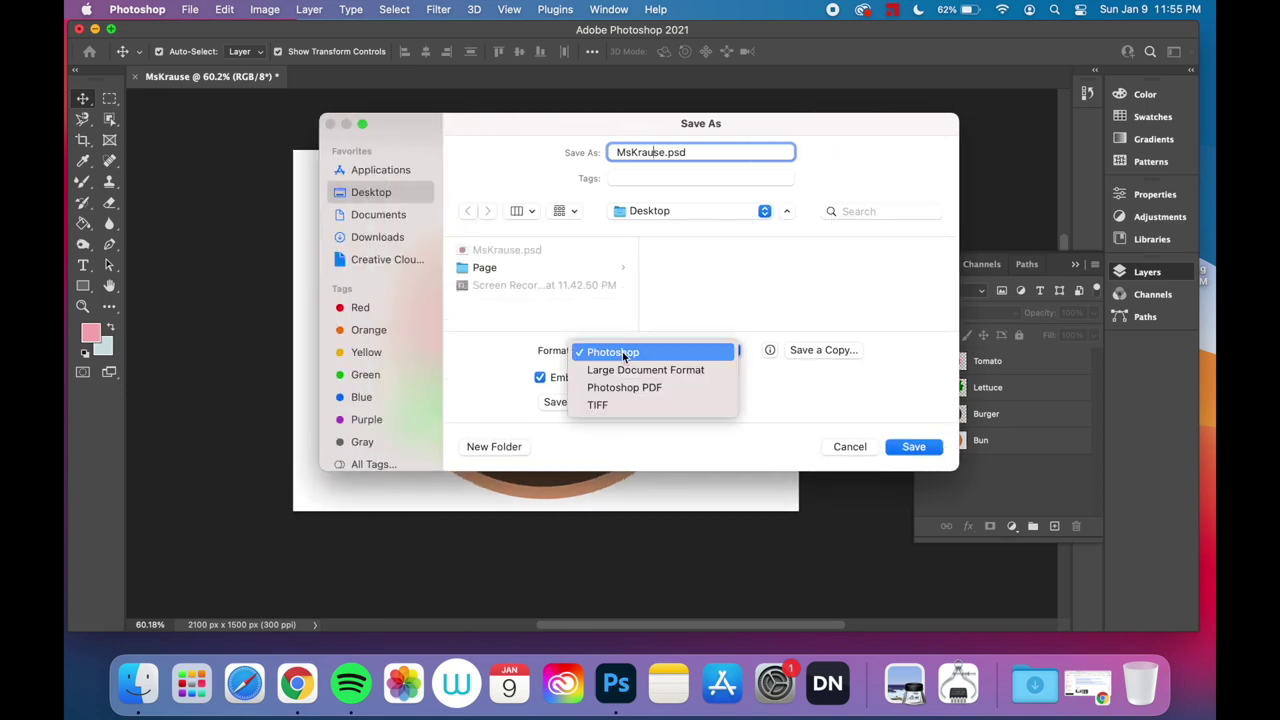
left_click(622, 354)
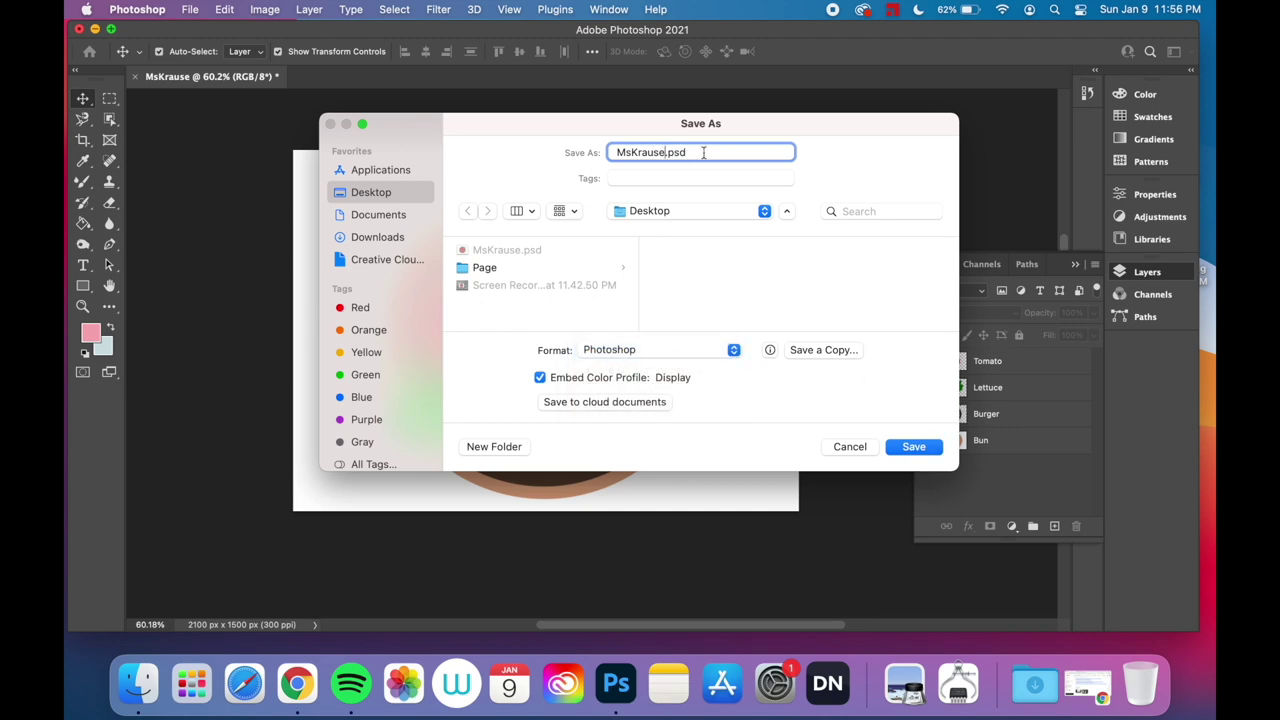
left_click(934, 450)
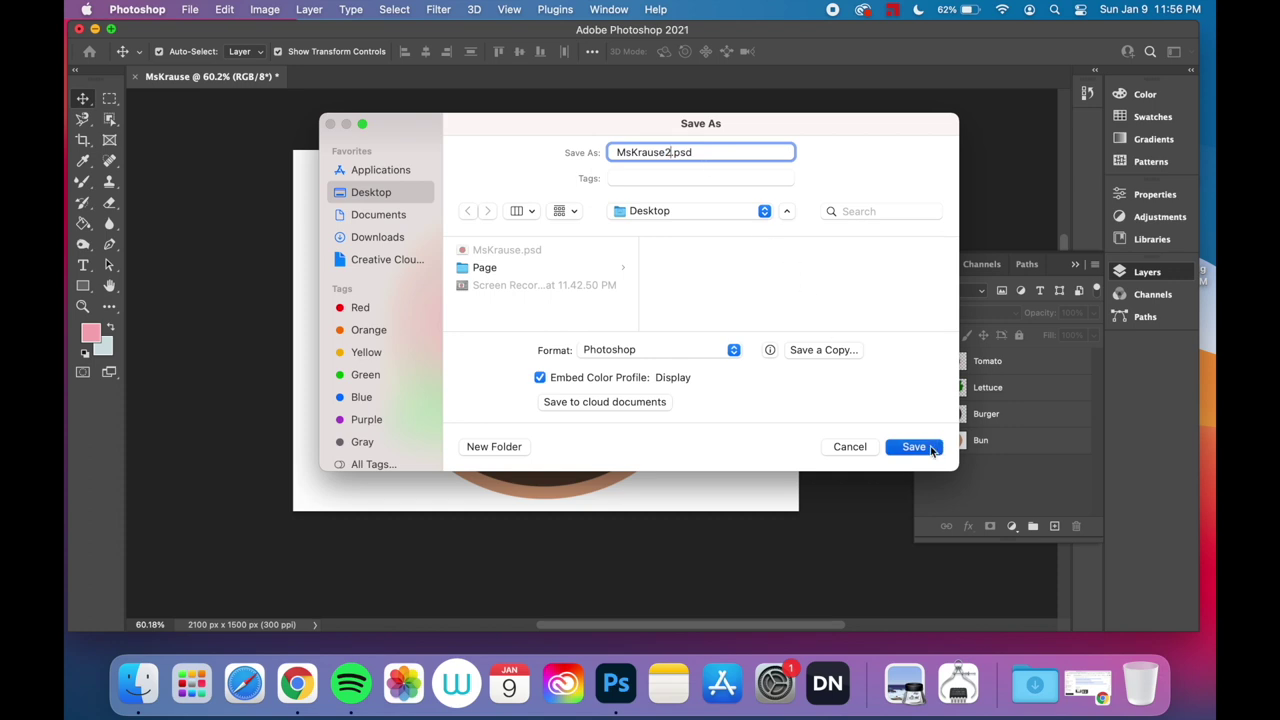
left_click(834, 288)
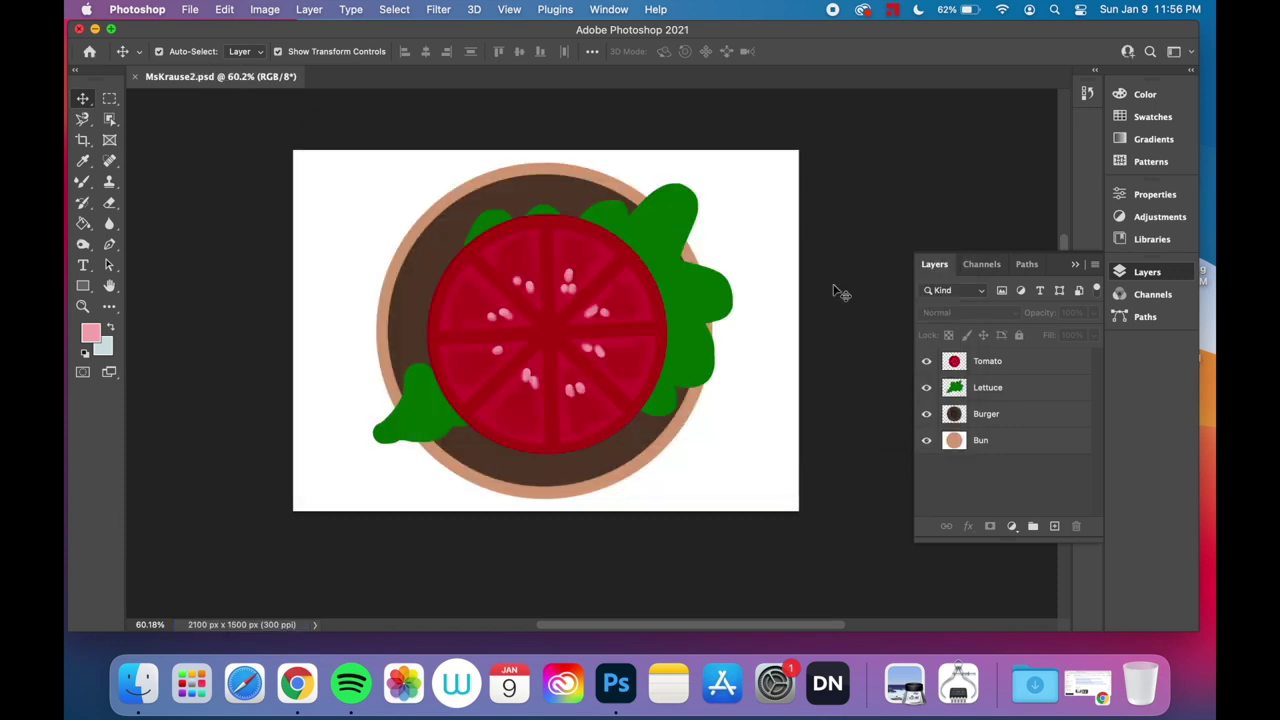